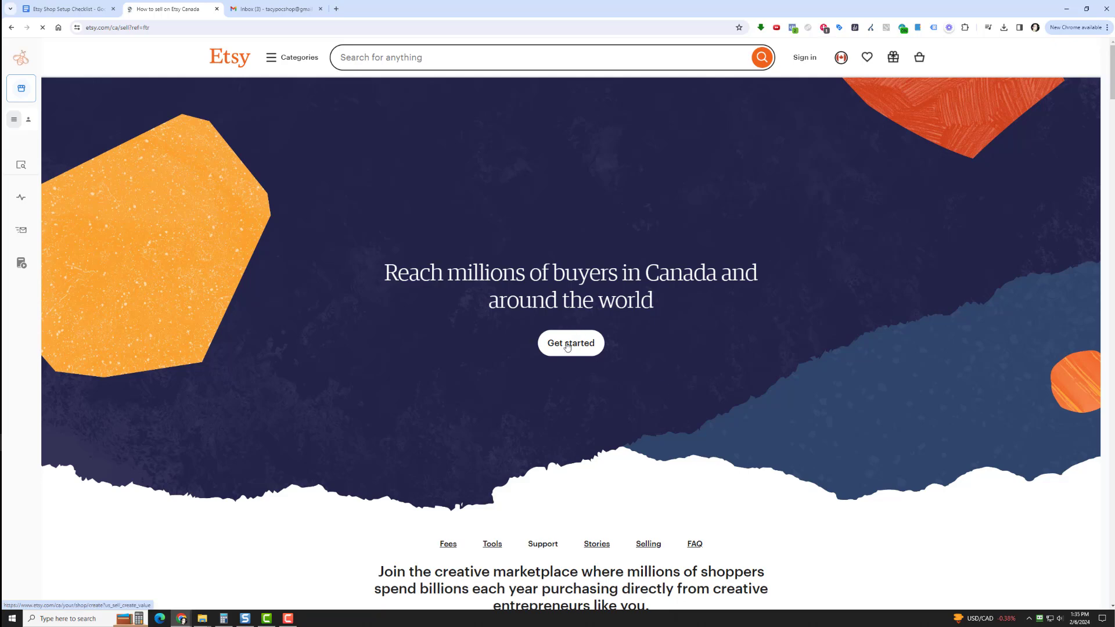
Switch to the Gmail inbox and copy the shop's e-mail address from its account details
left_click(506, 214)
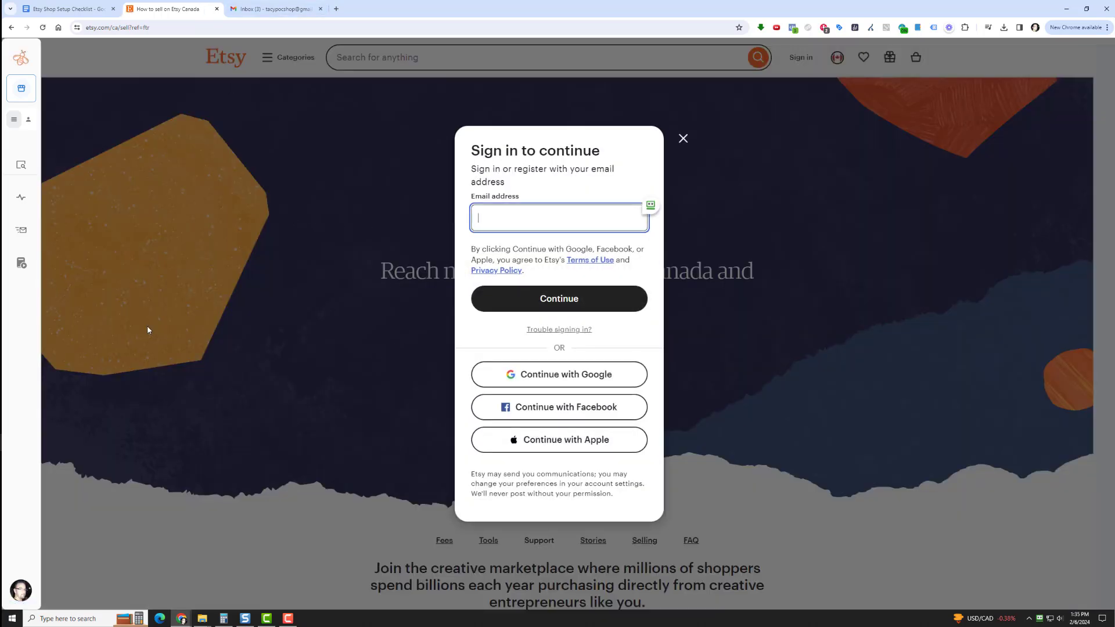
left_click(273, 9)
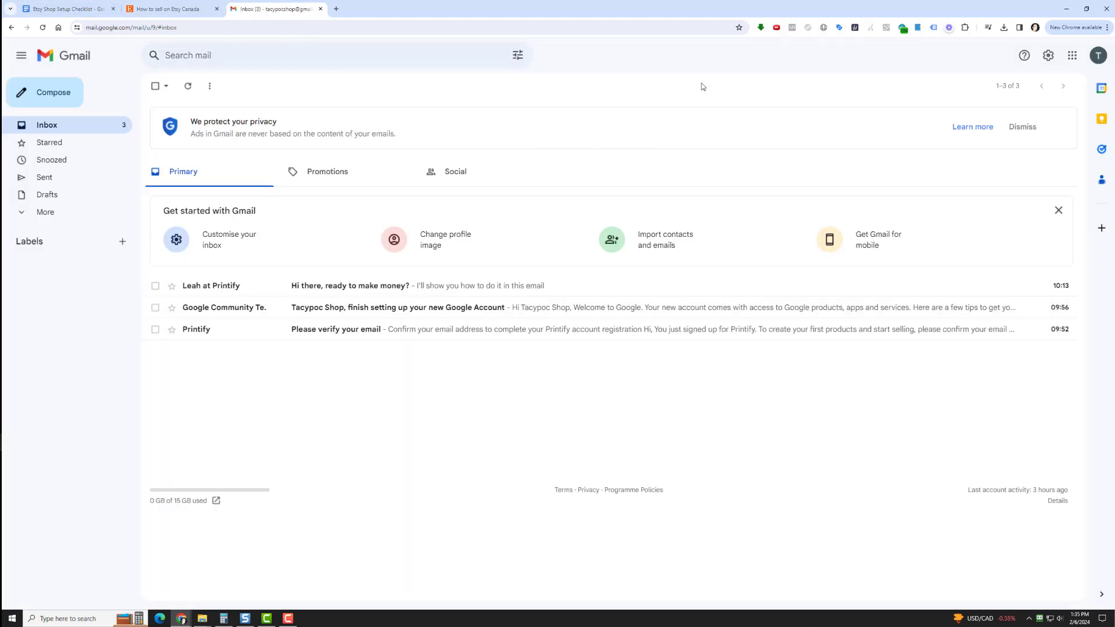
left_click(1099, 55)
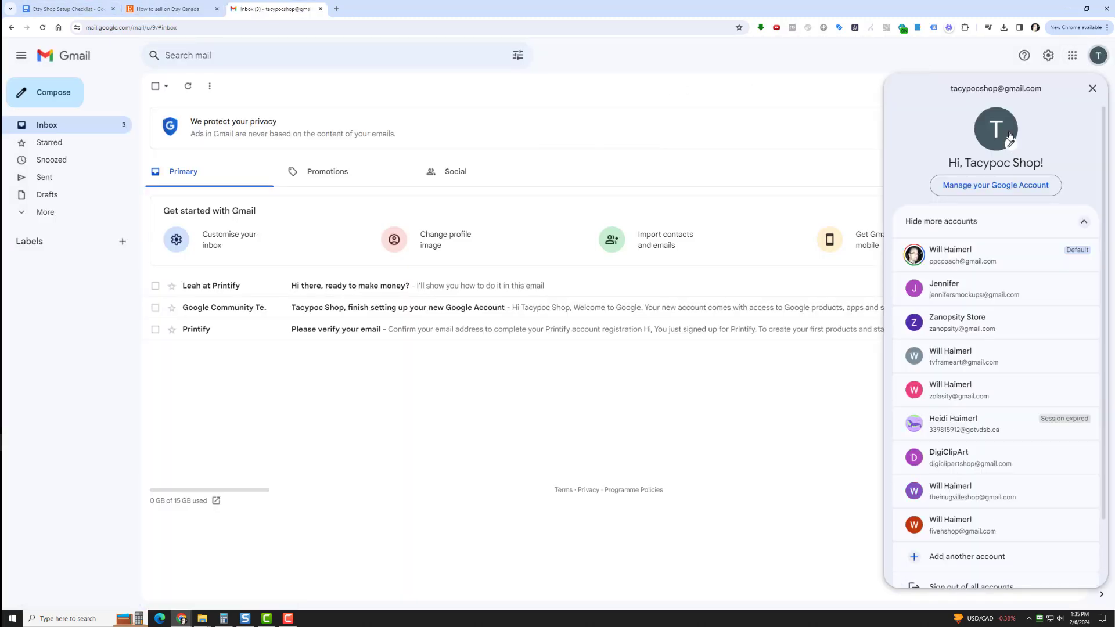
left_click_drag(951, 88, 1043, 91)
right_click(1043, 91)
left_click(921, 95)
Return to Etsy, paste the copied e-mail address into the sign-in form and continue to account creation
left_click(168, 9)
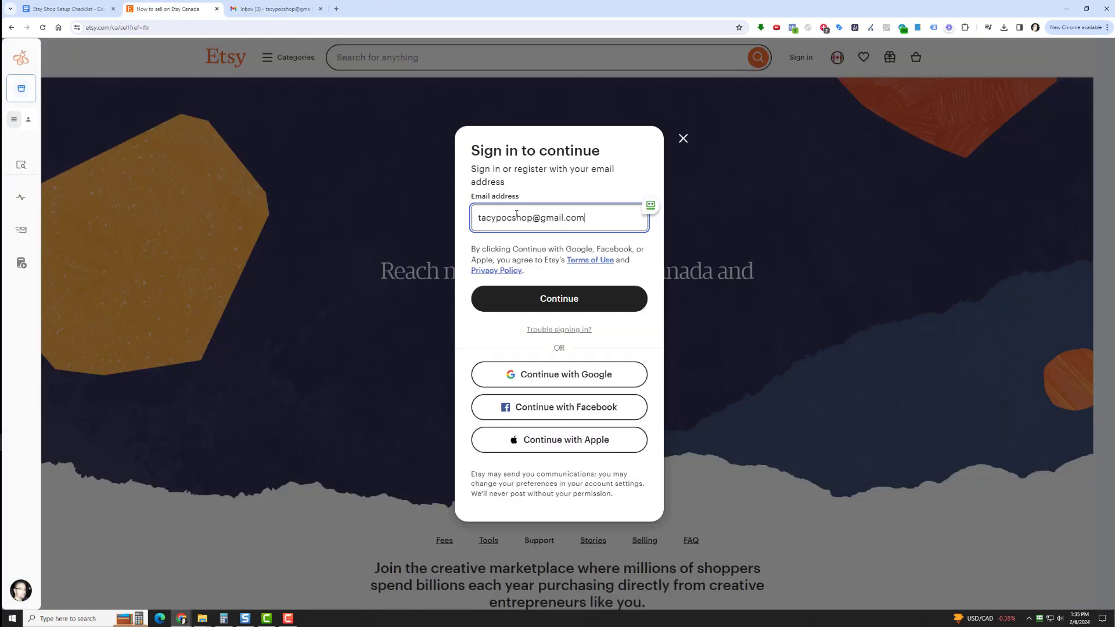
key("ctrl+v")
left_click(556, 311)
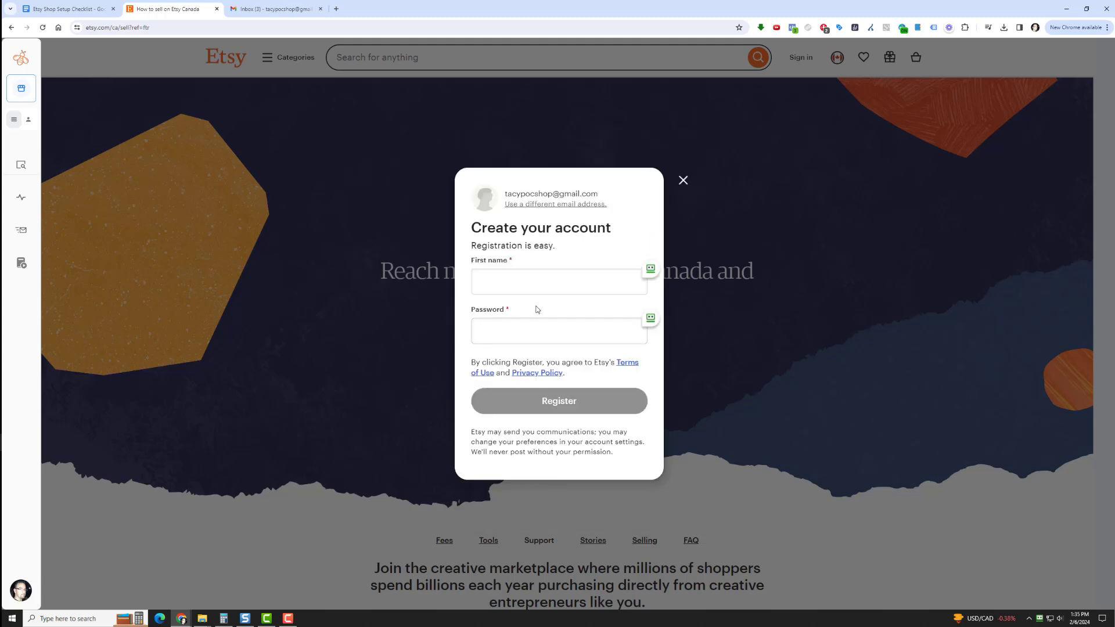
Register the Etsy account with the first name and a password, and decline saving the login to RoboForm
left_click(515, 277)
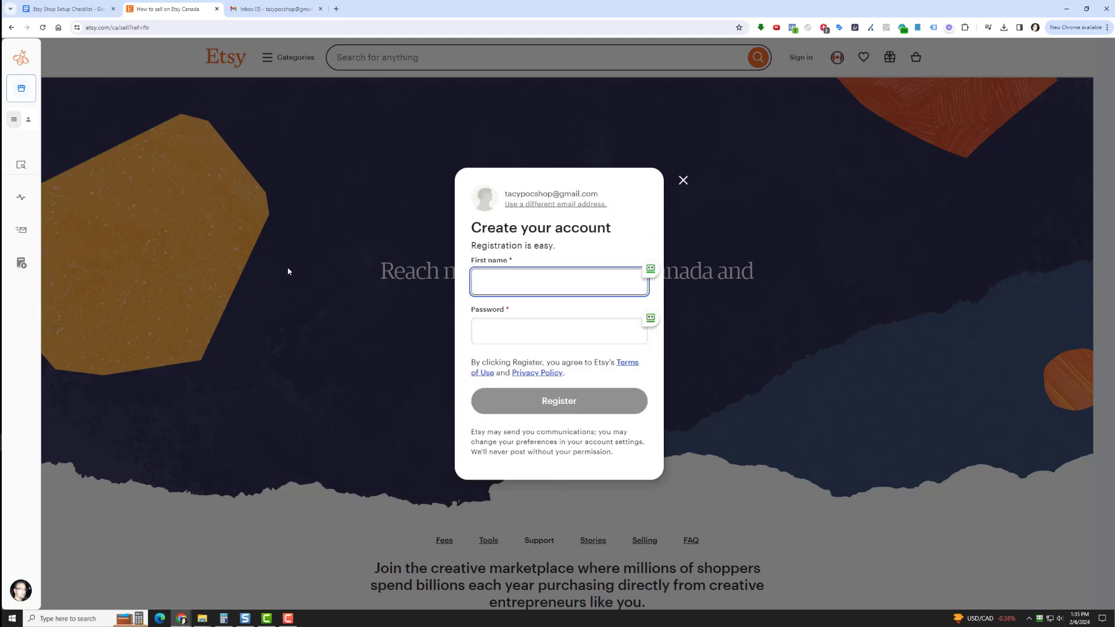
type("Tacy")
key("Tab")
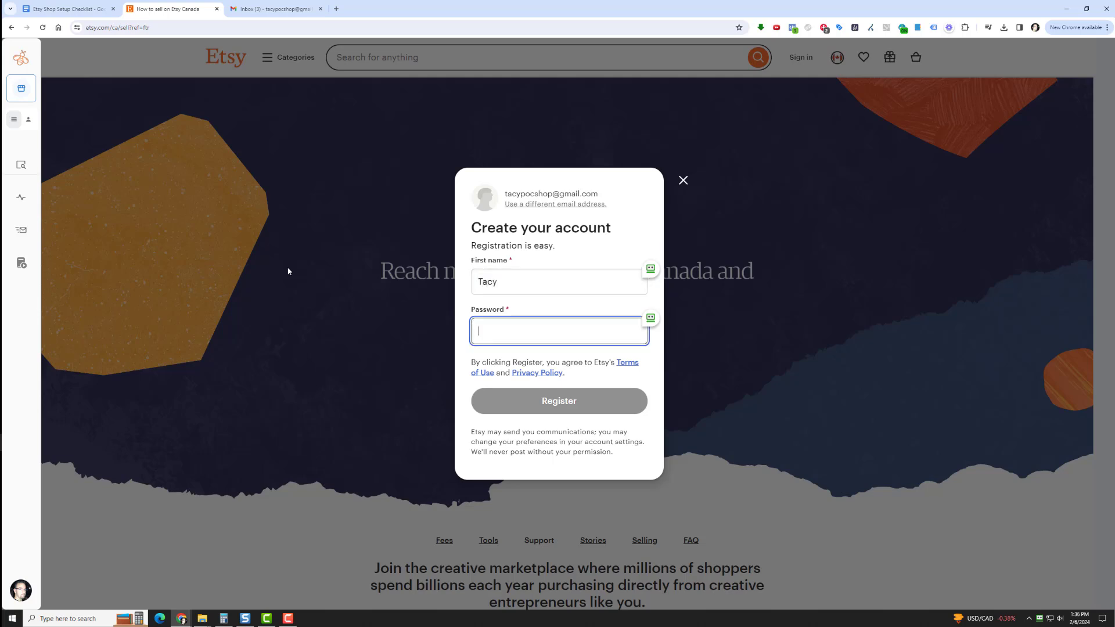
type("•••••••••")
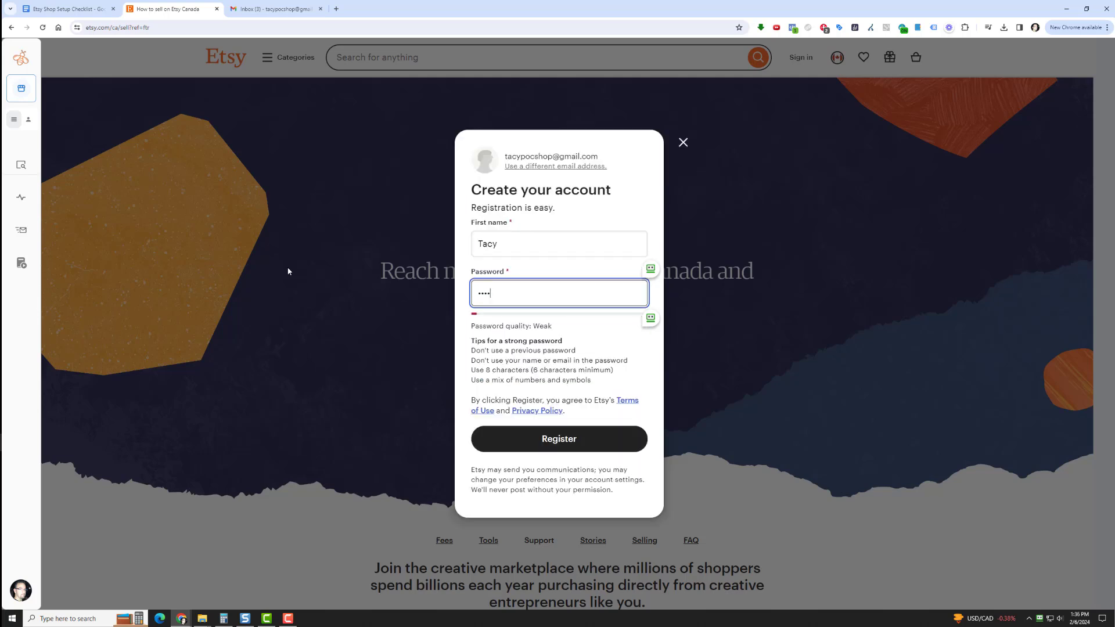
type("•••••")
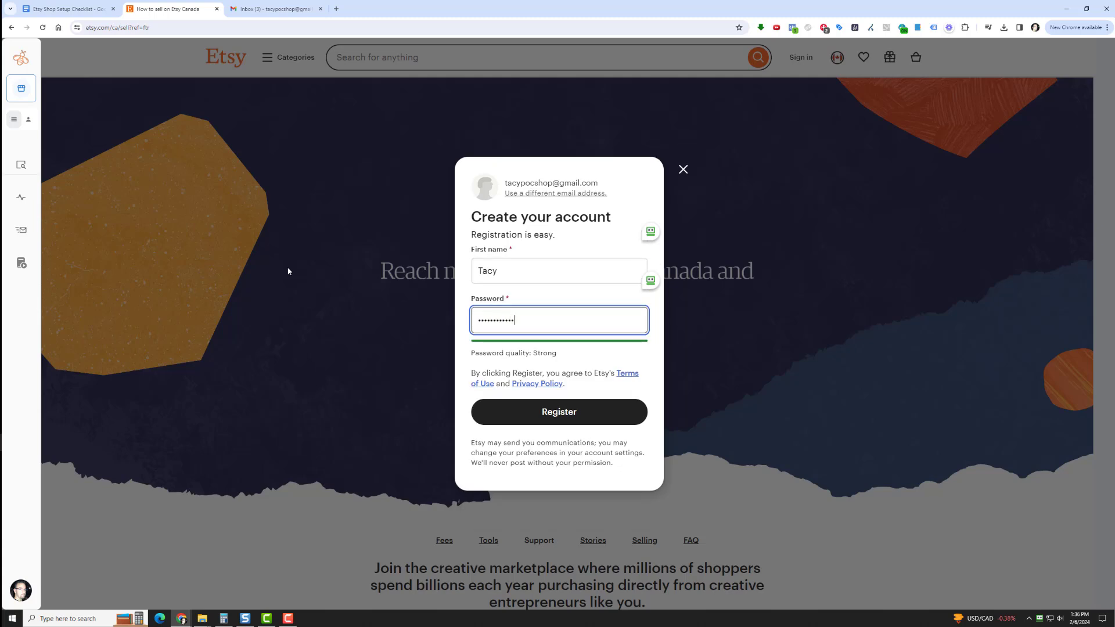
key("Return")
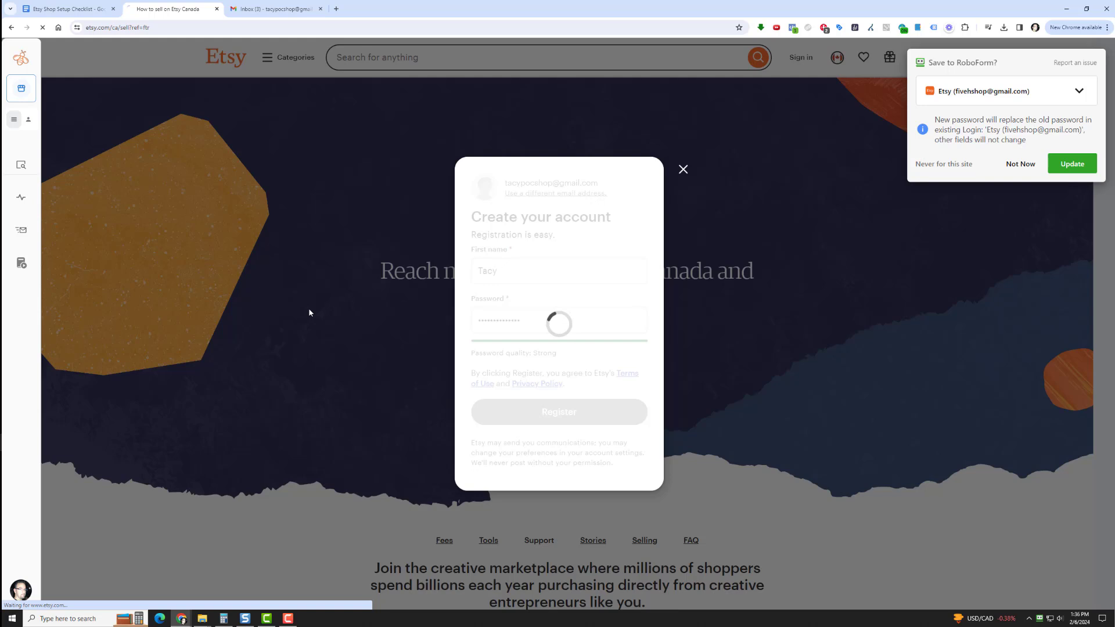
left_click(1062, 165)
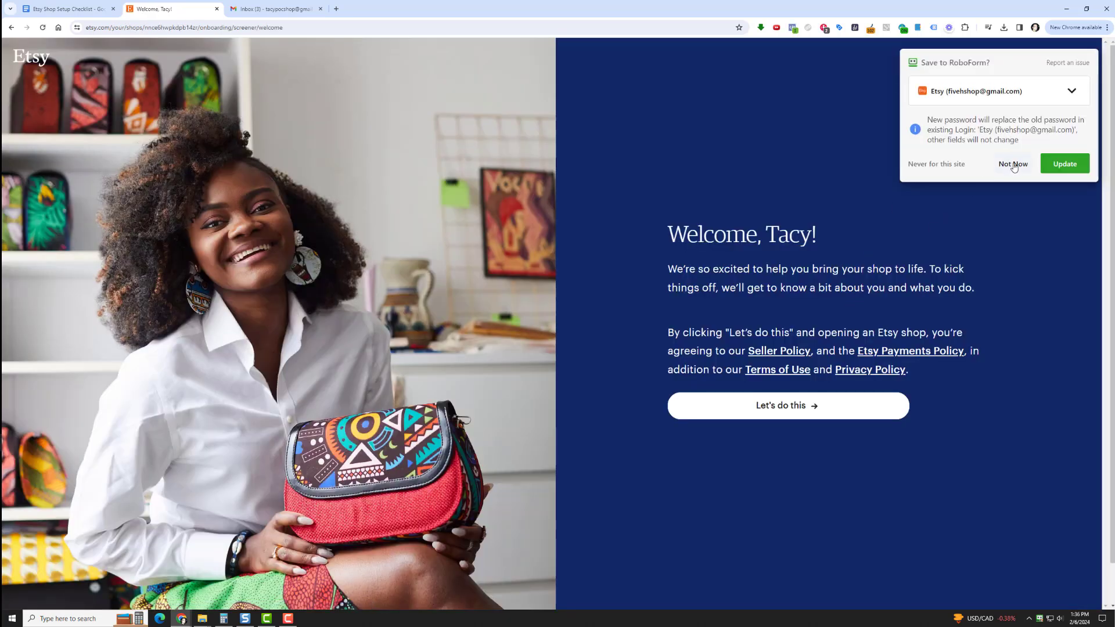
left_click(1012, 166)
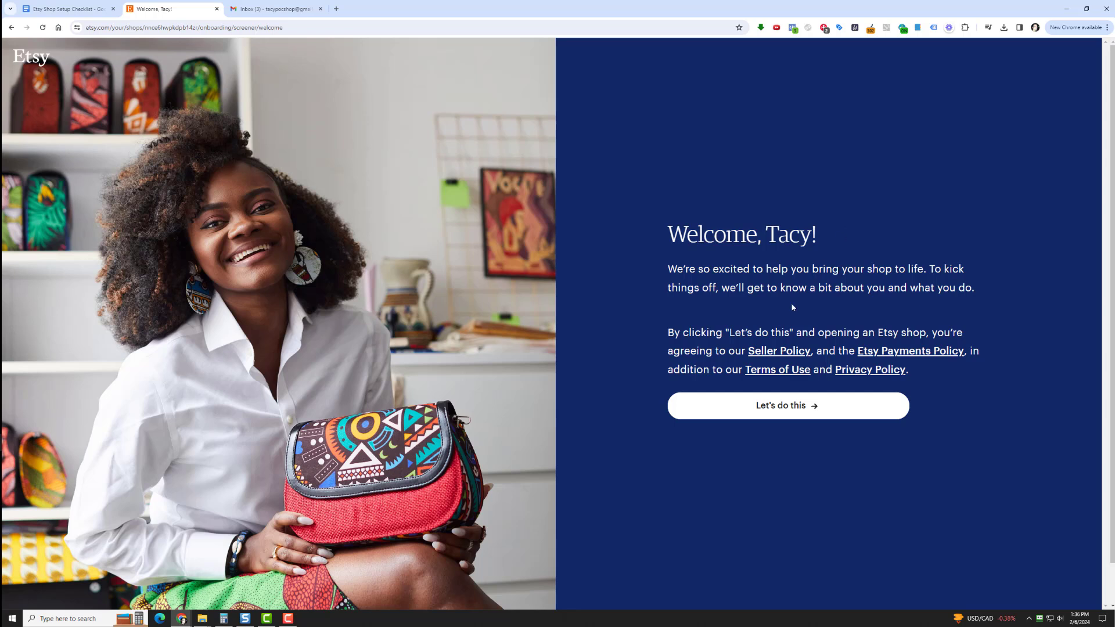
Begin the shop onboarding and skip the questions about what brings you to Etsy and help topics
left_click(761, 405)
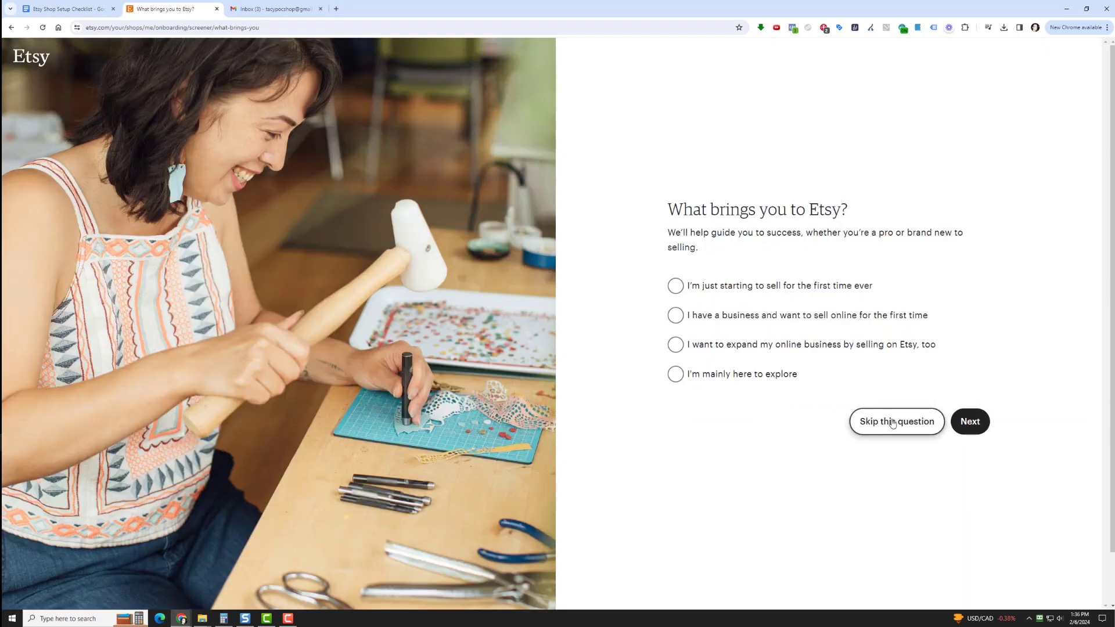
left_click(893, 422)
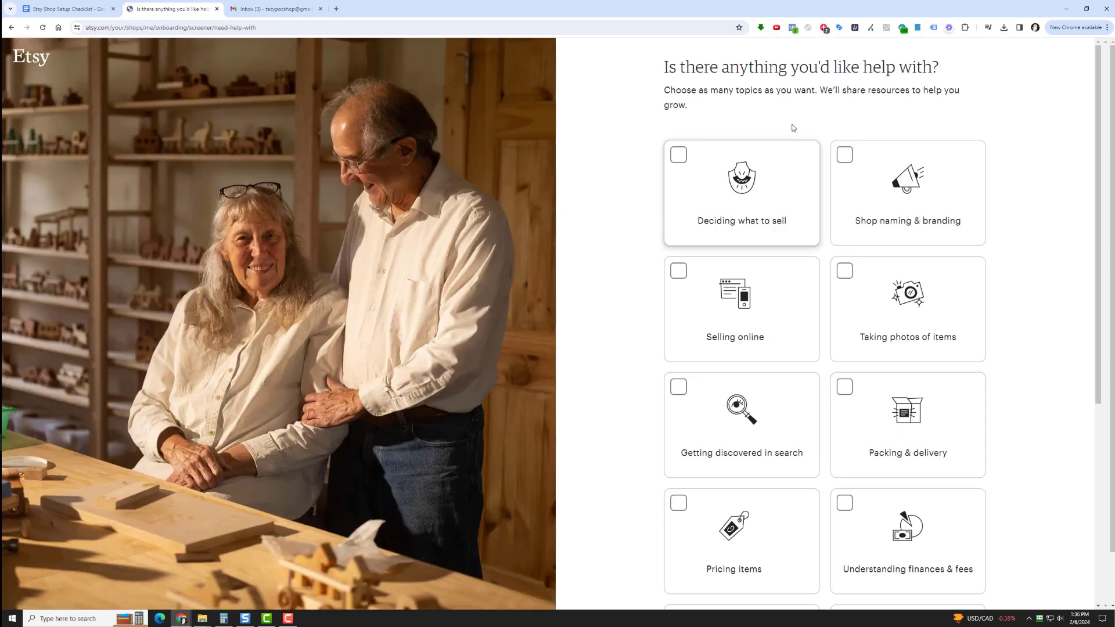
scroll(655, 251, "down", 6)
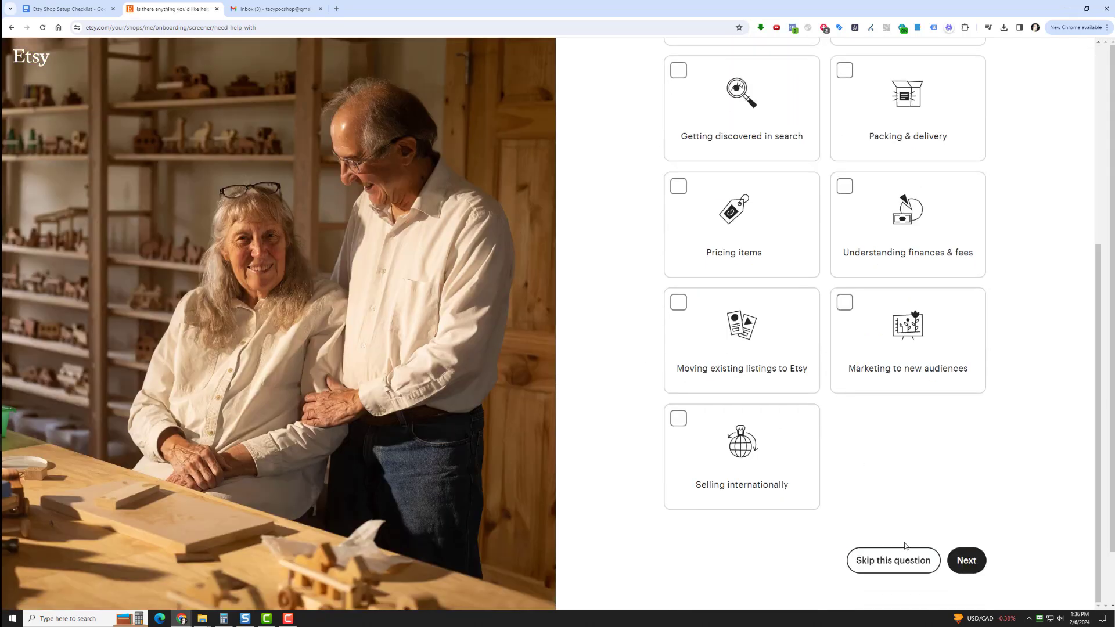
left_click(895, 560)
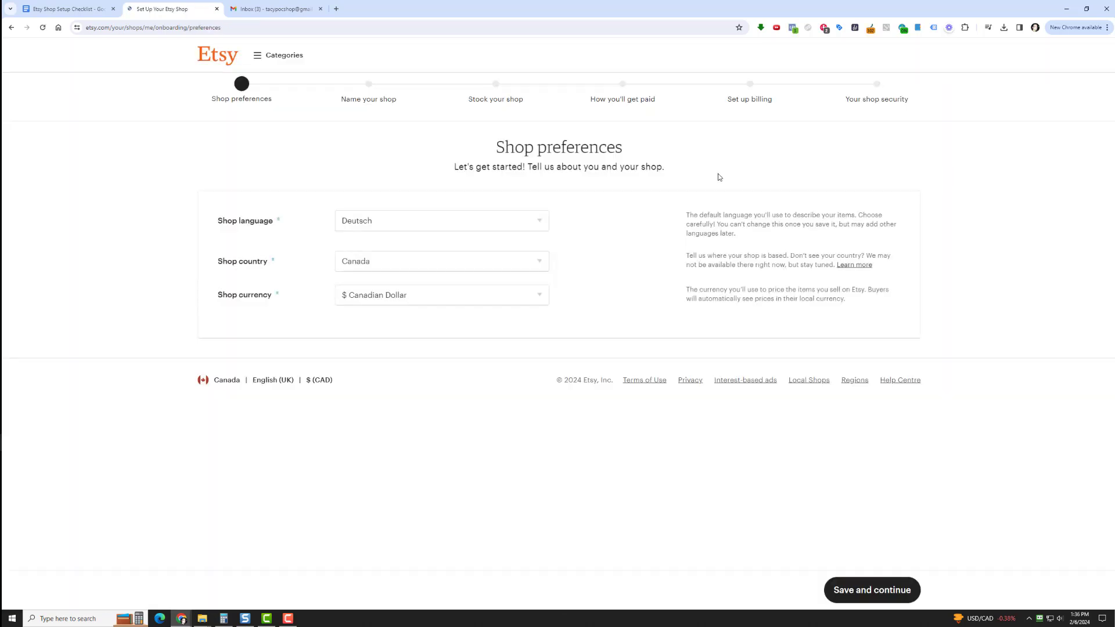
Set the shop language to English and the shop currency to United States Dollar, and save the shop preferences
left_click(498, 228)
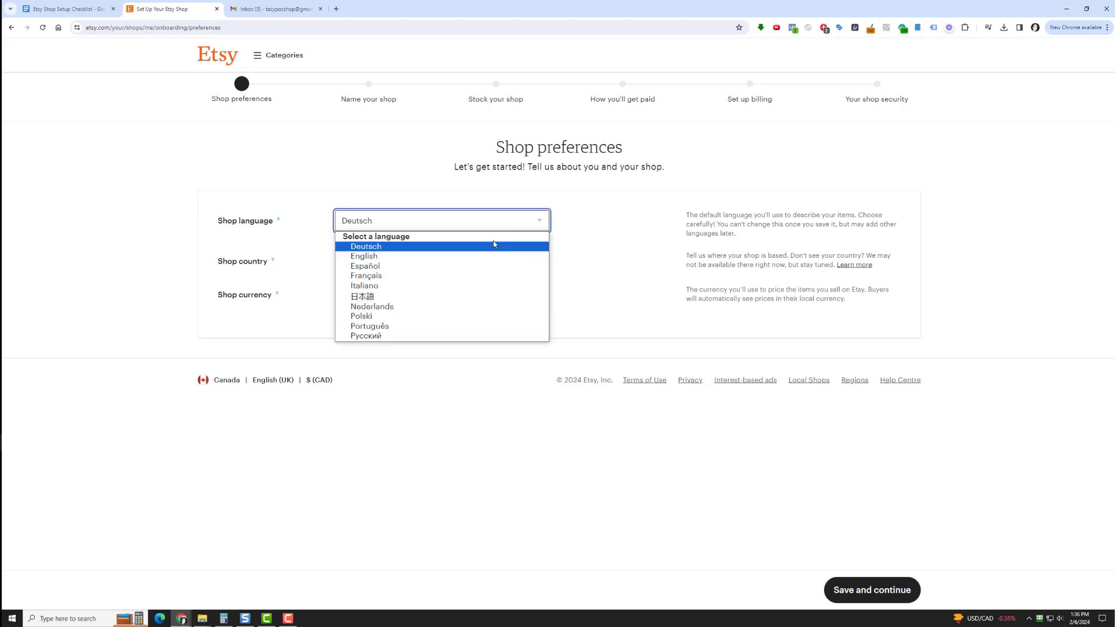
left_click(473, 250)
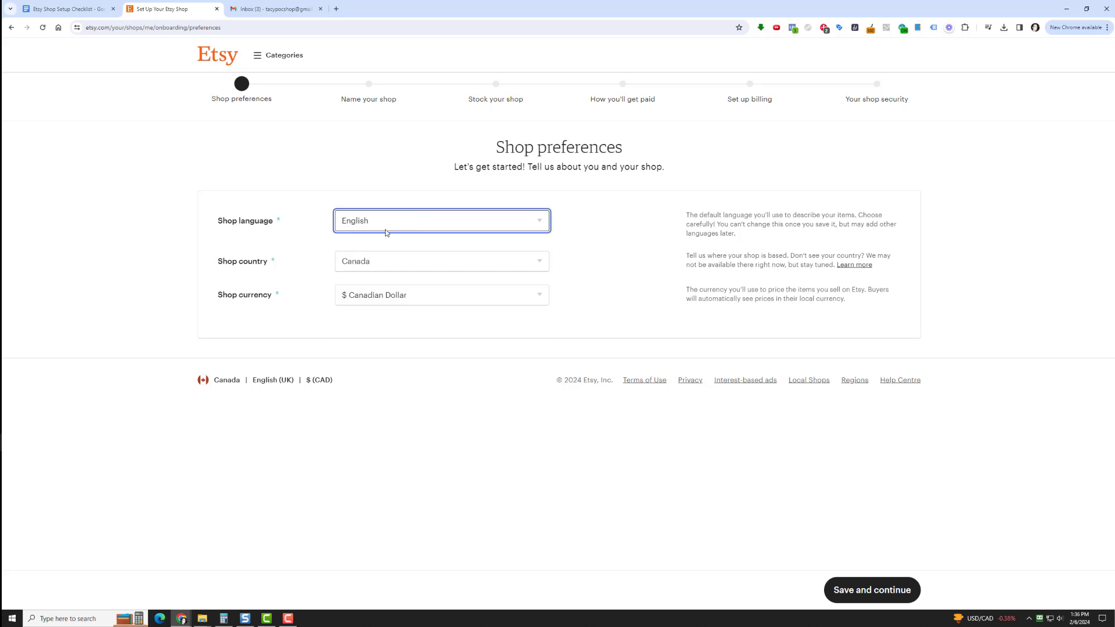
left_click(401, 299)
left_click(394, 320)
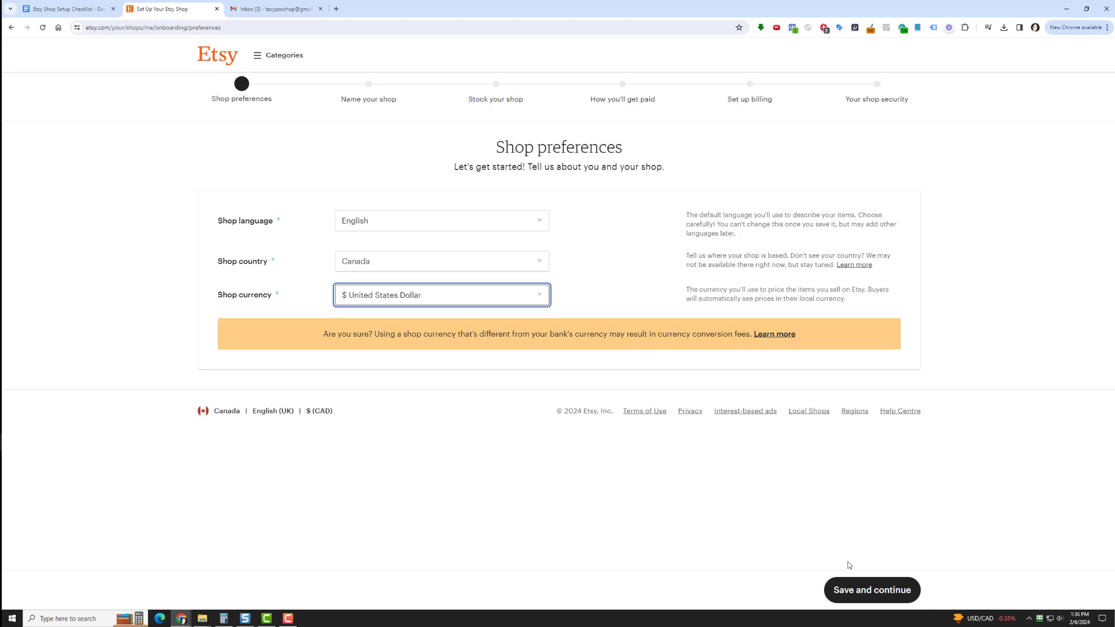
left_click(865, 591)
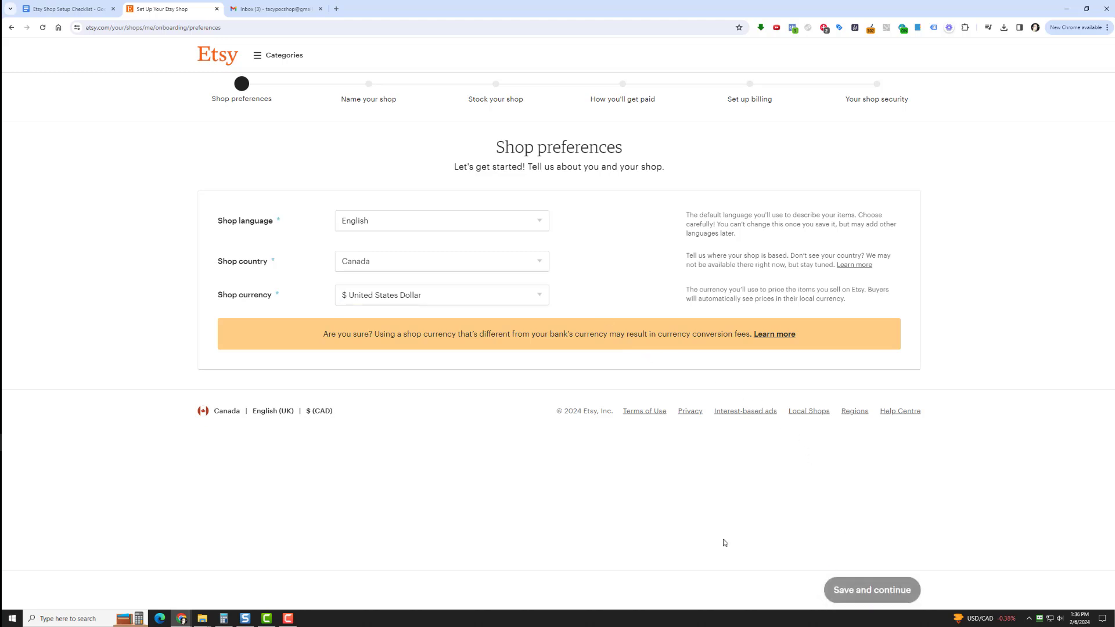
Name the shop TacypocShop and save it to continue to stocking the shop
left_click(480, 236)
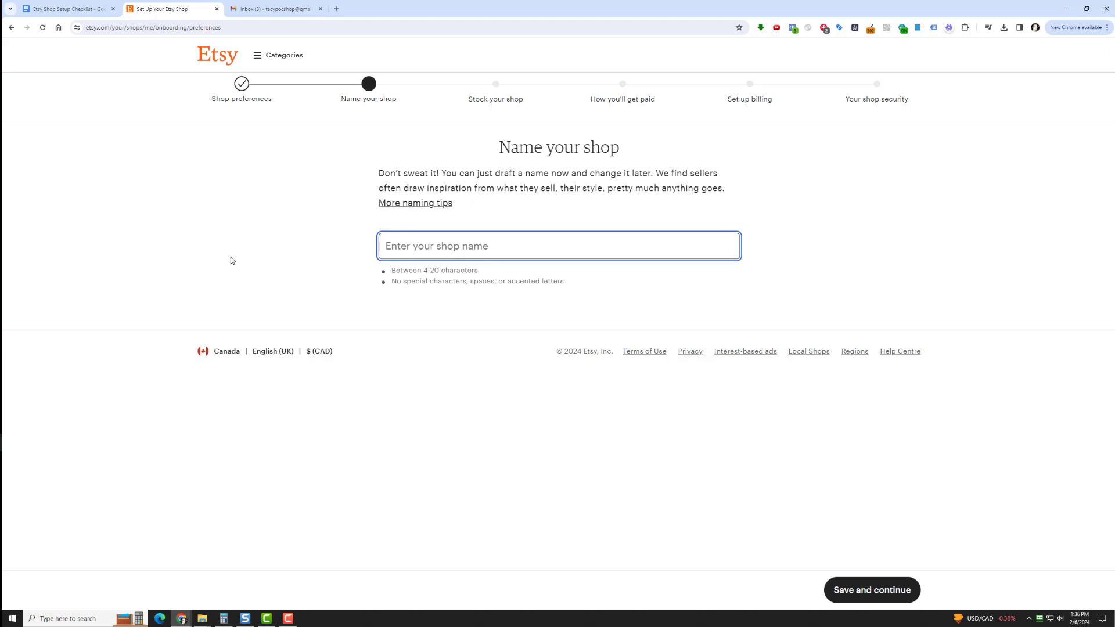
type("Tacy")
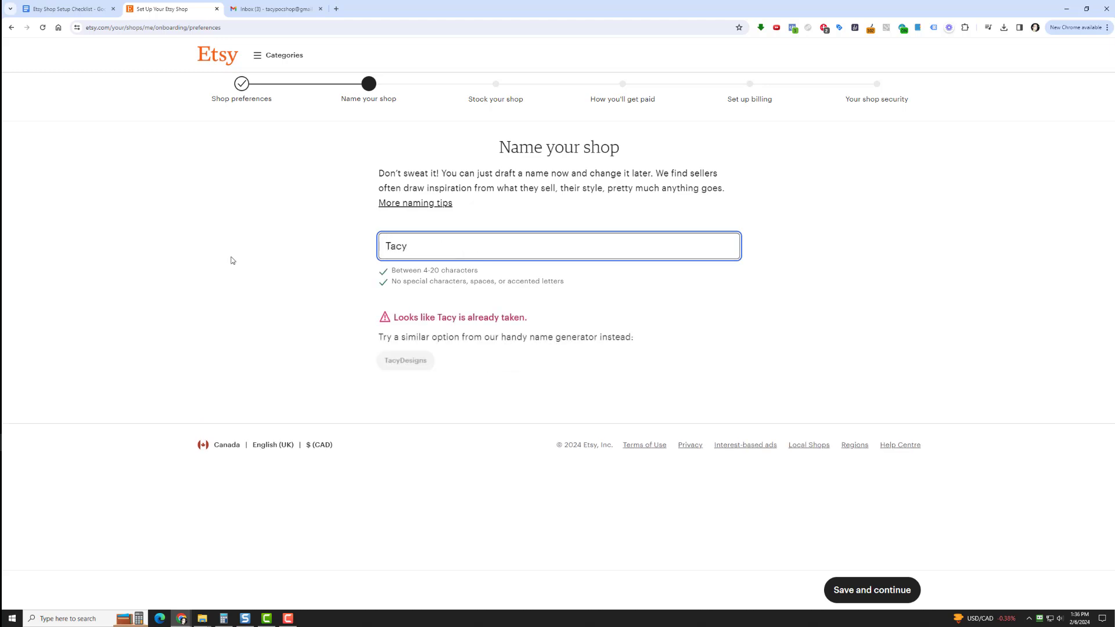
type("poc")
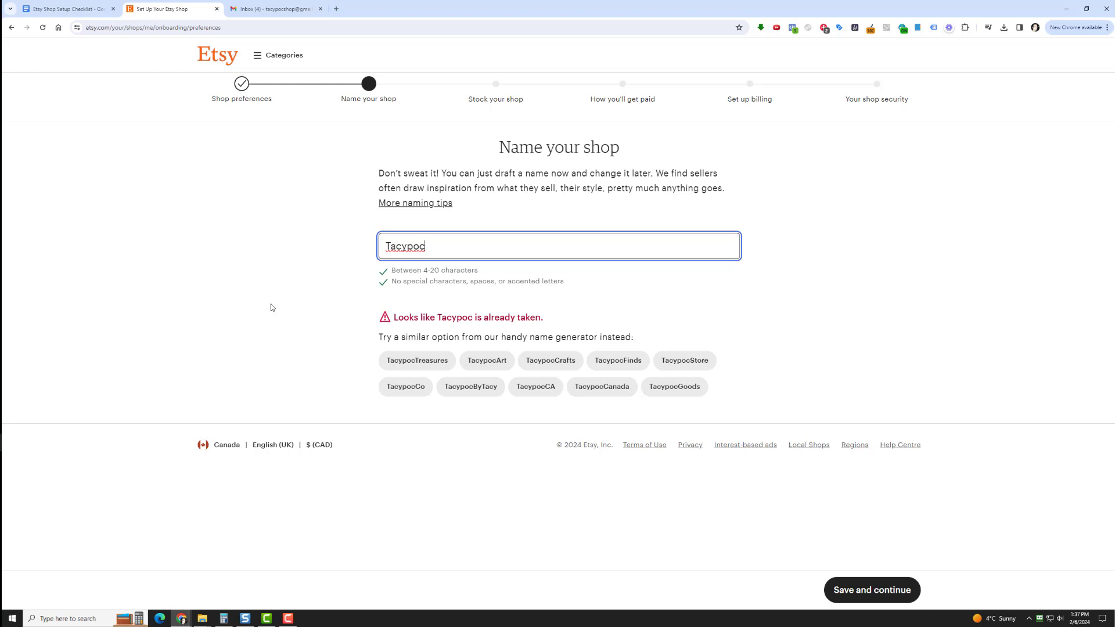
type("Shop")
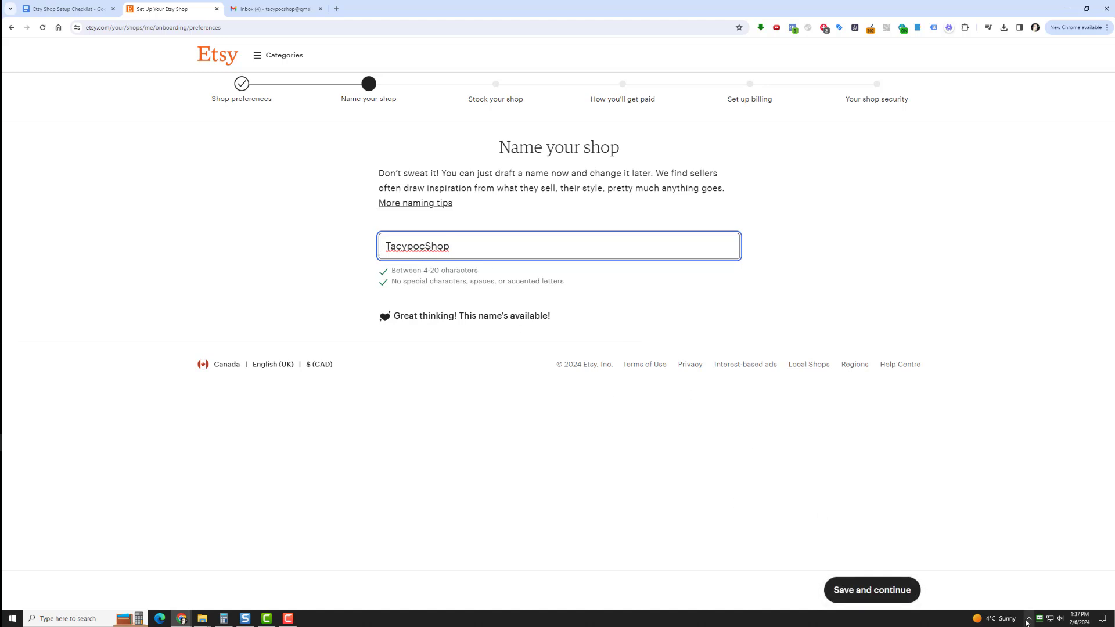
left_click(864, 592)
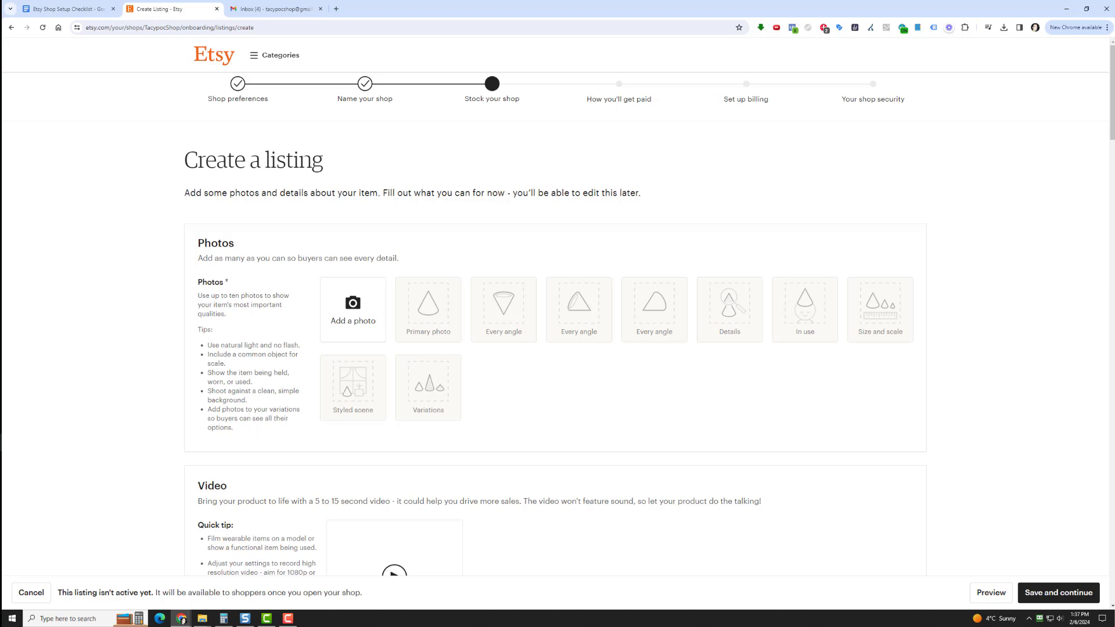
Add seven mug mockup photos and the three text message images from File Explorer to the listing's photos
left_click(202, 619)
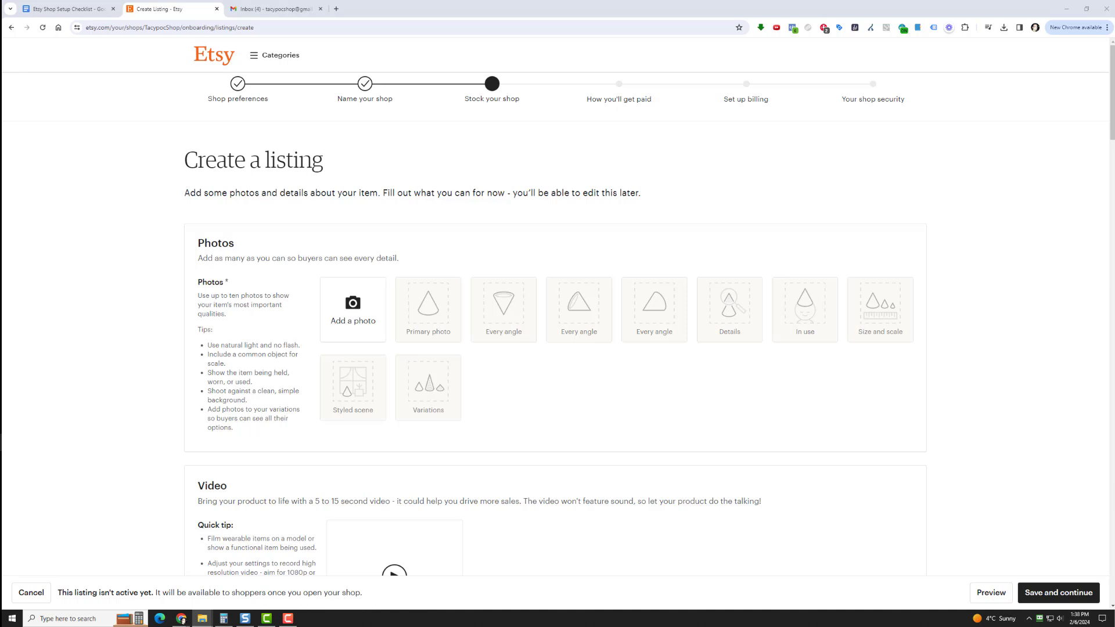
left_click_drag(1010, 317, 424, 316)
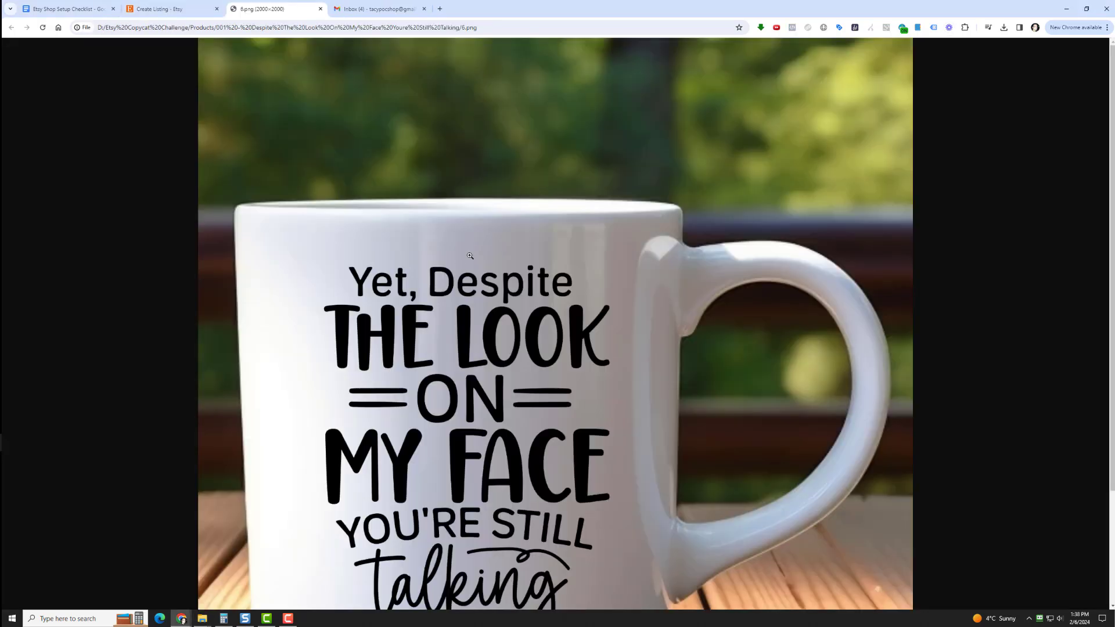
left_click(321, 8)
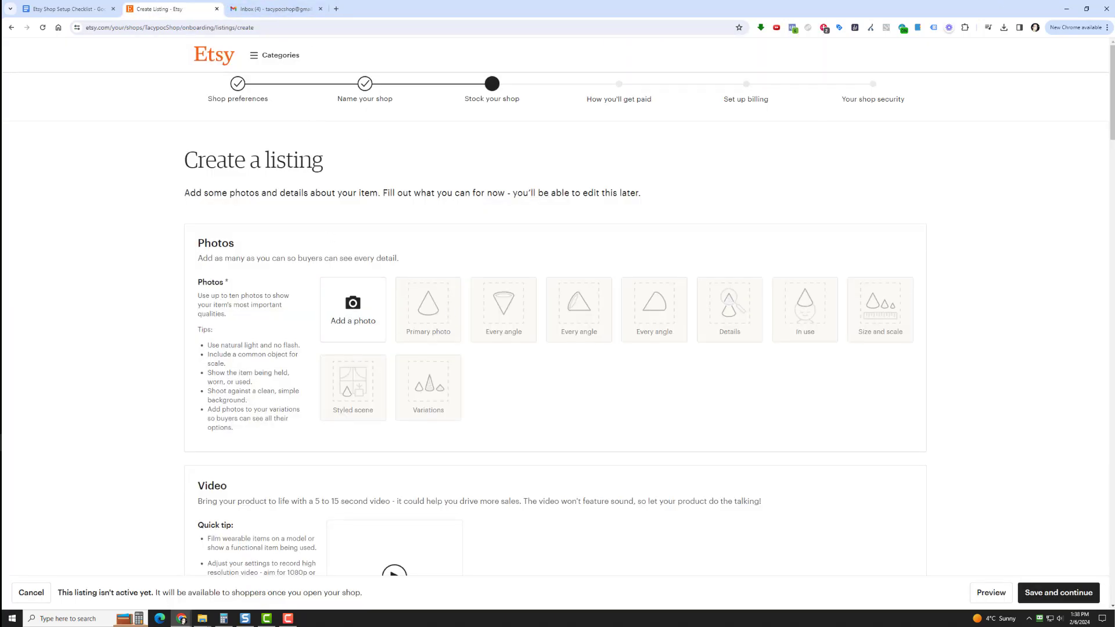
left_click_drag(734, 262, 349, 316)
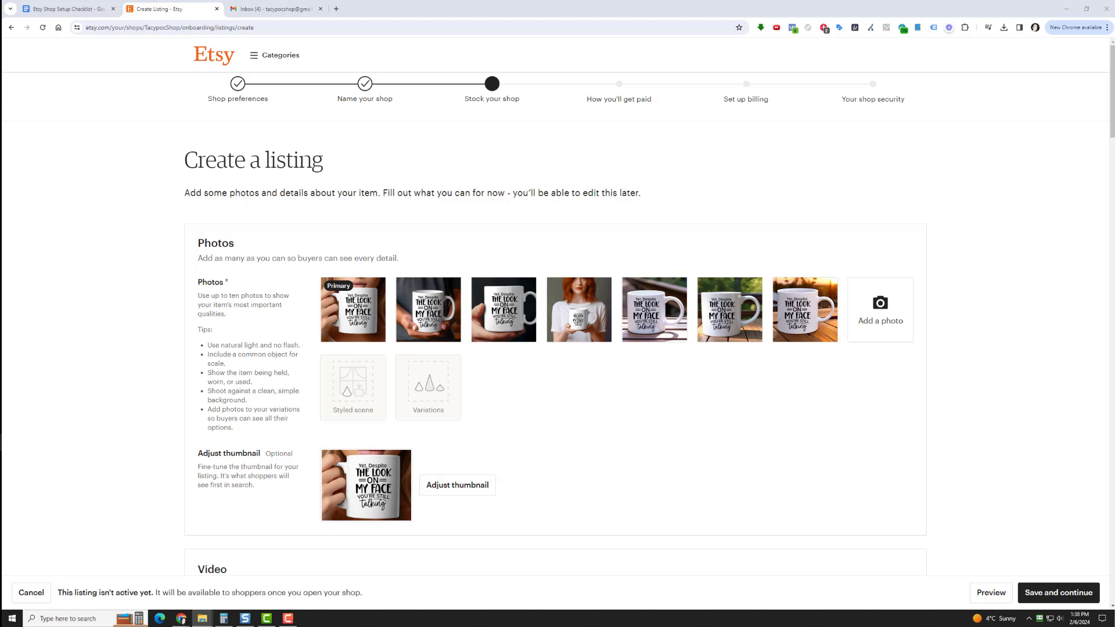
left_click_drag(982, 232, 891, 311)
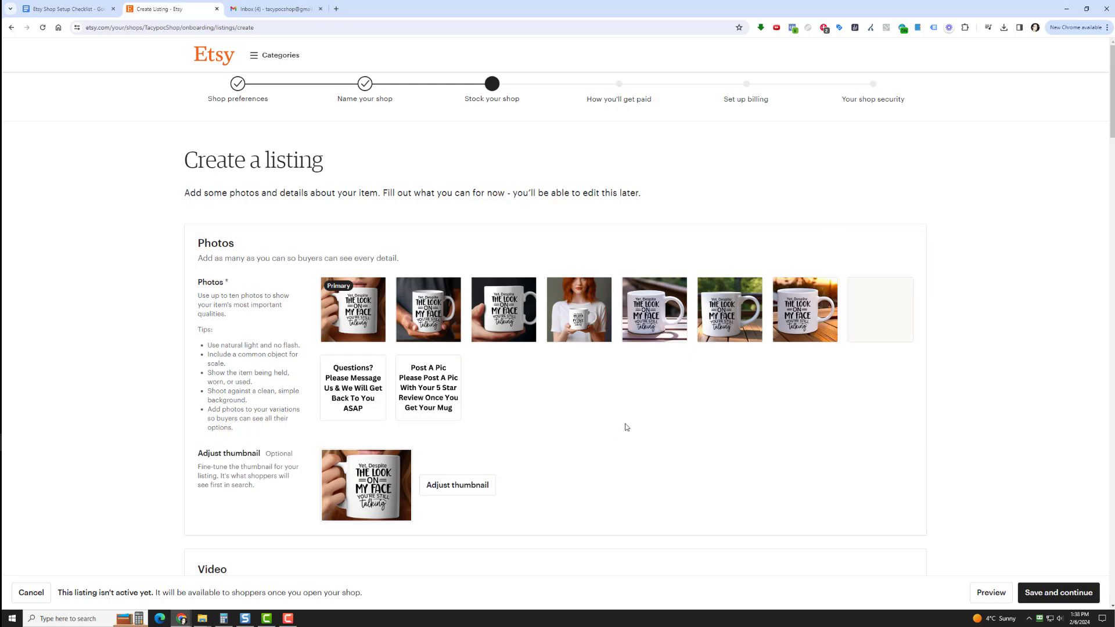
Add the mug video from File Explorer to the listing's Video section and check the uploaded media
scroll(630, 424, "down", 5)
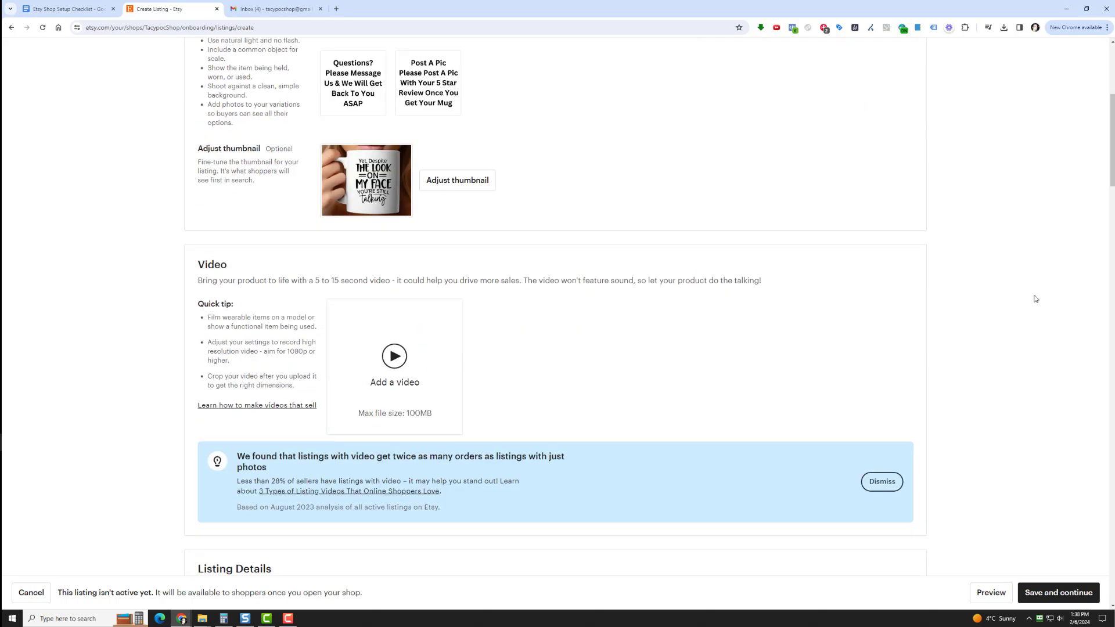
key("alt+Tab")
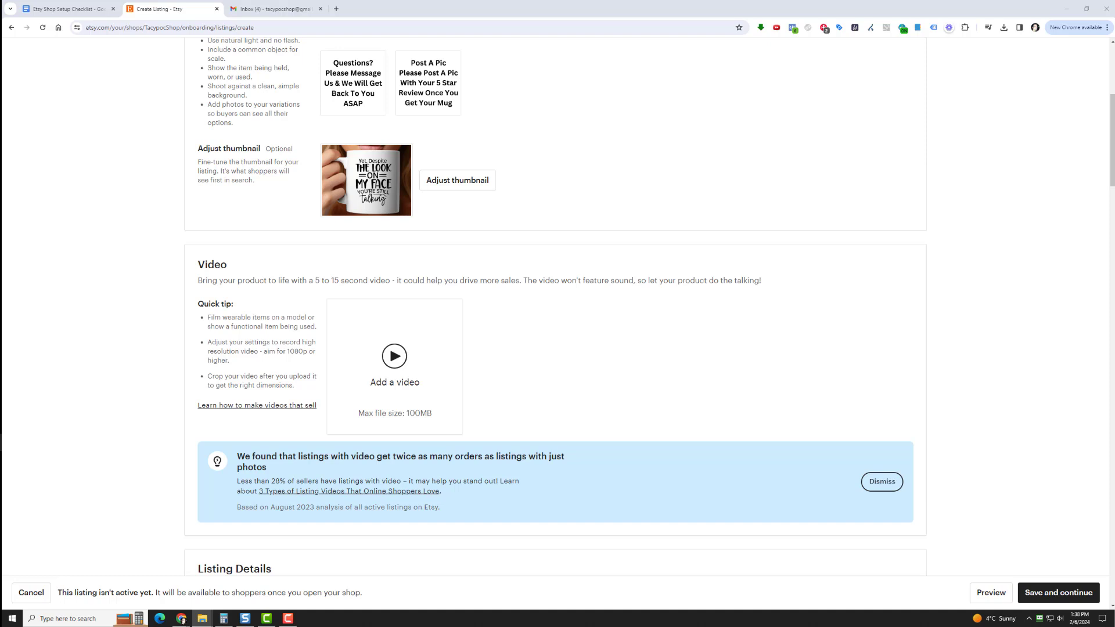
left_click_drag(1035, 356, 391, 372)
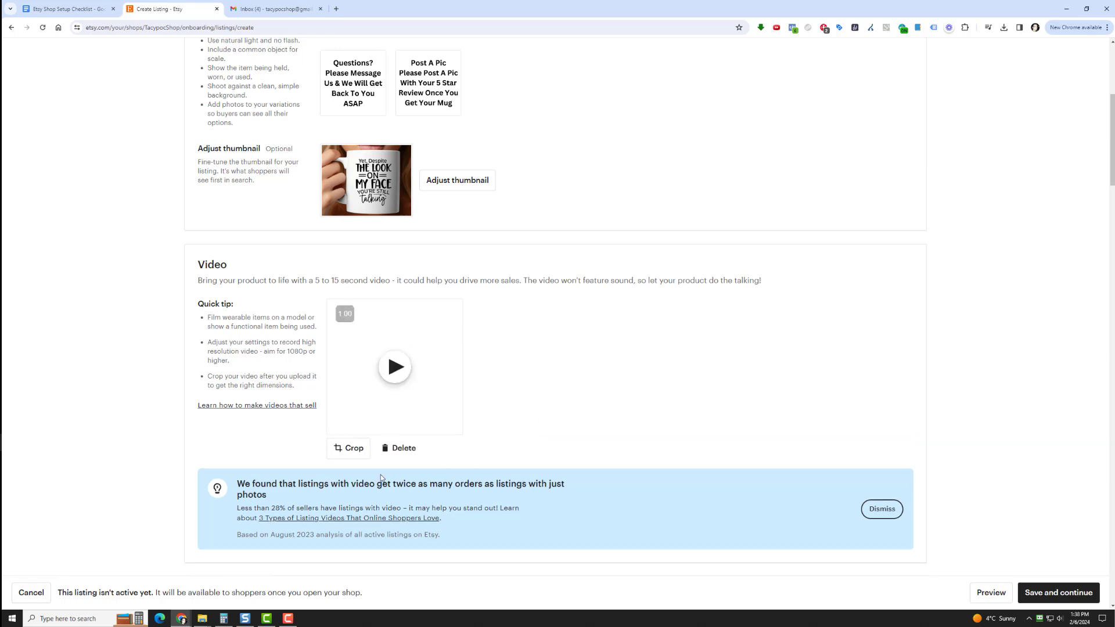
scroll(606, 386, "up", 4)
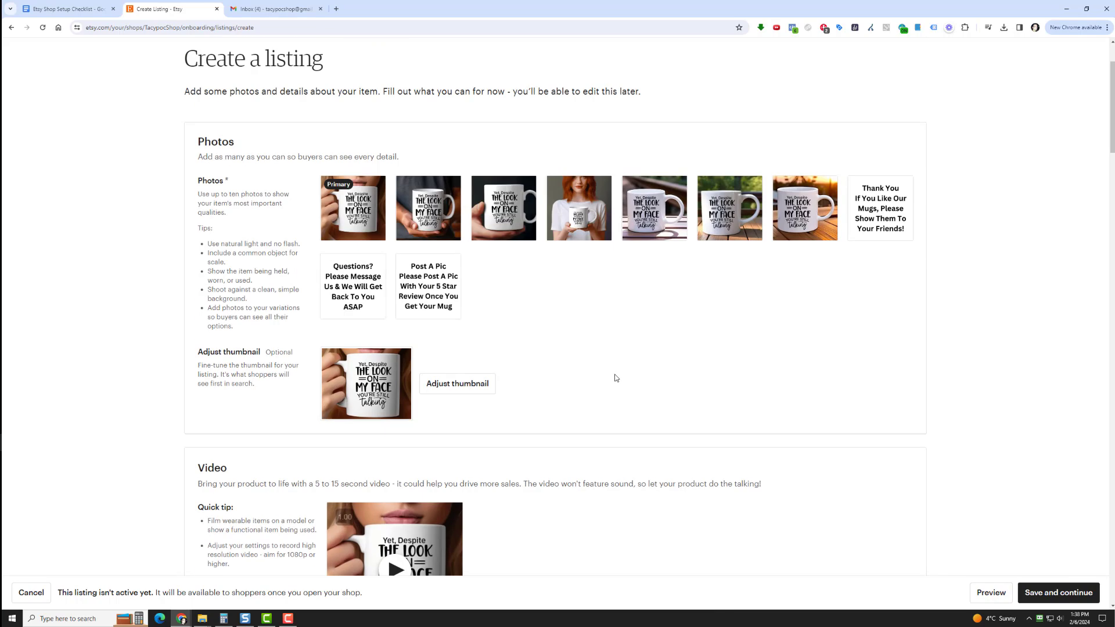
scroll(630, 383, "down", 5)
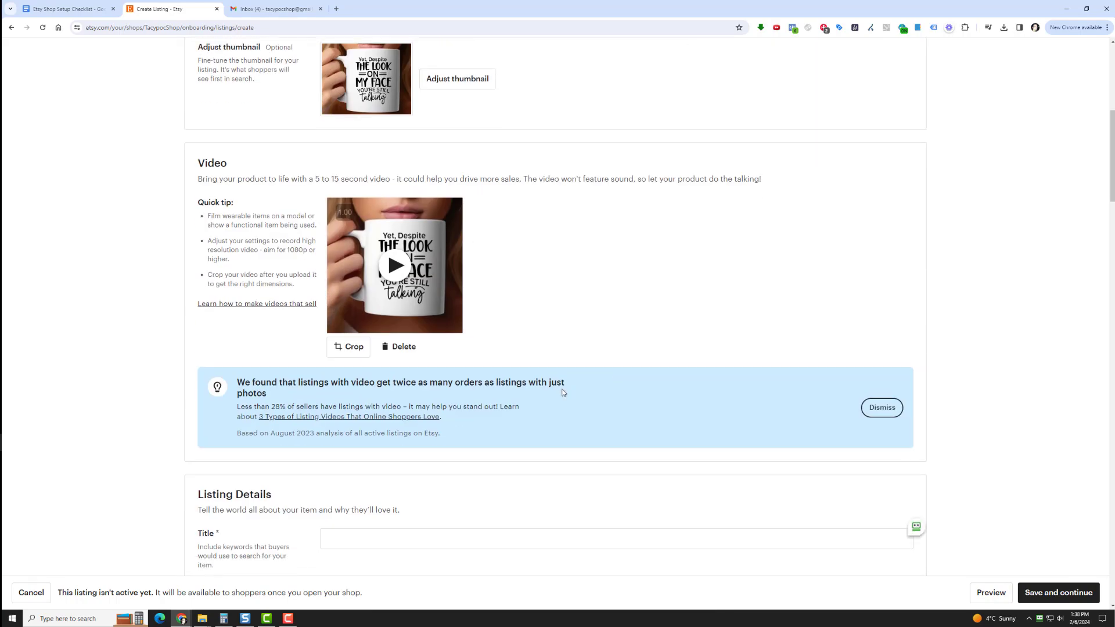
Open the Tacypoc - Titles & Tags For Etsy spreadsheet in Google Sheets in a new browser tab
scroll(610, 409, "down", 3)
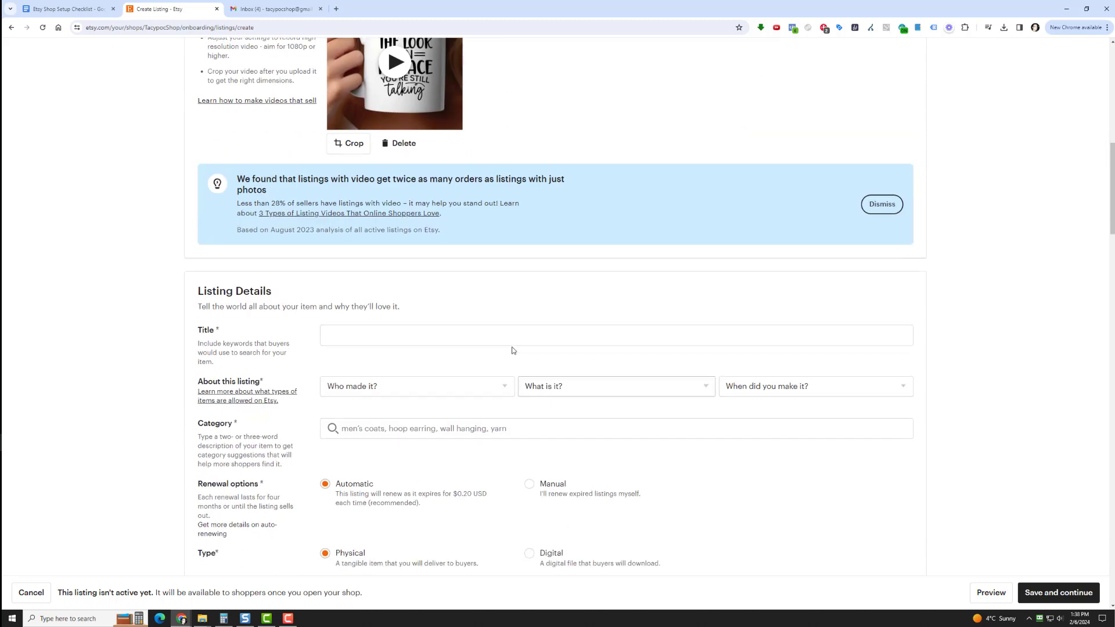
scroll(439, 315, "down", 2)
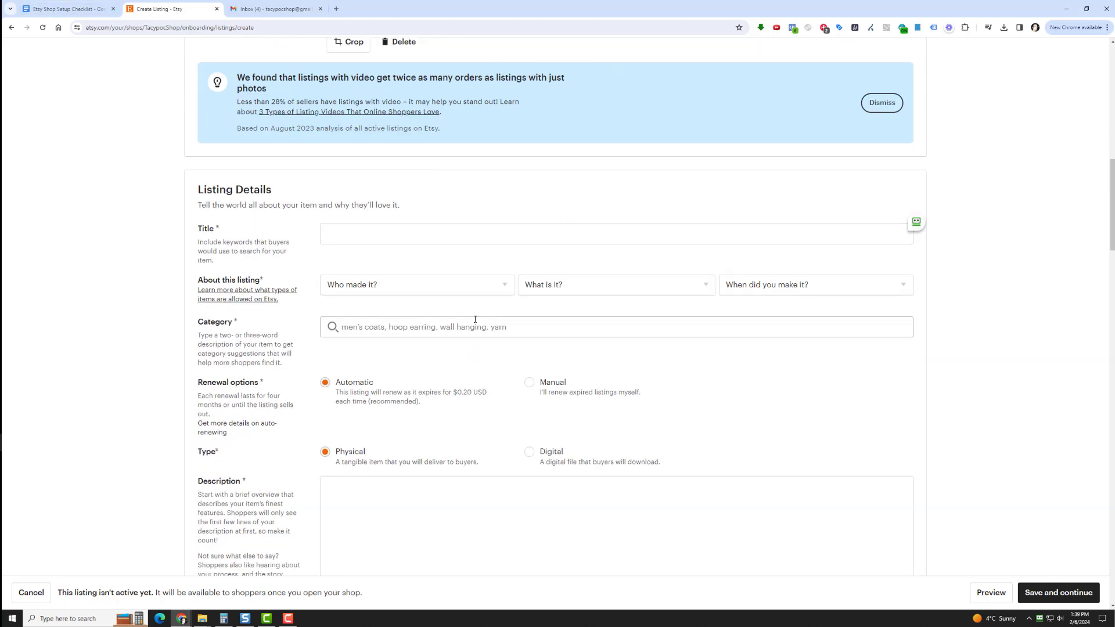
left_click(66, 7)
right_click(43, 72)
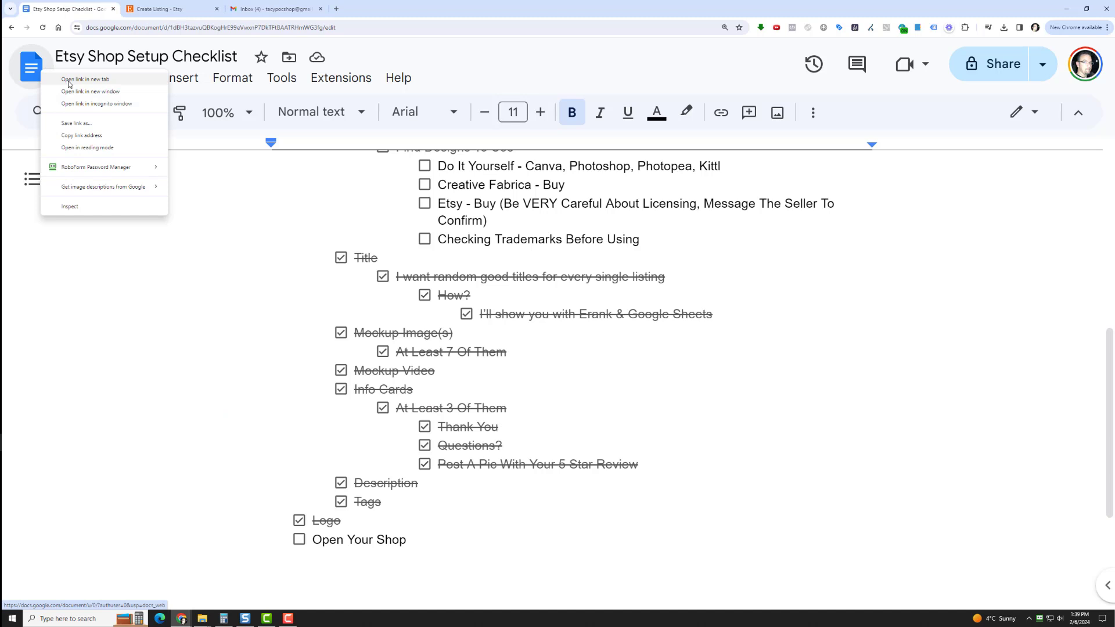
left_click(340, 12)
left_click(340, 12)
left_click(363, 499)
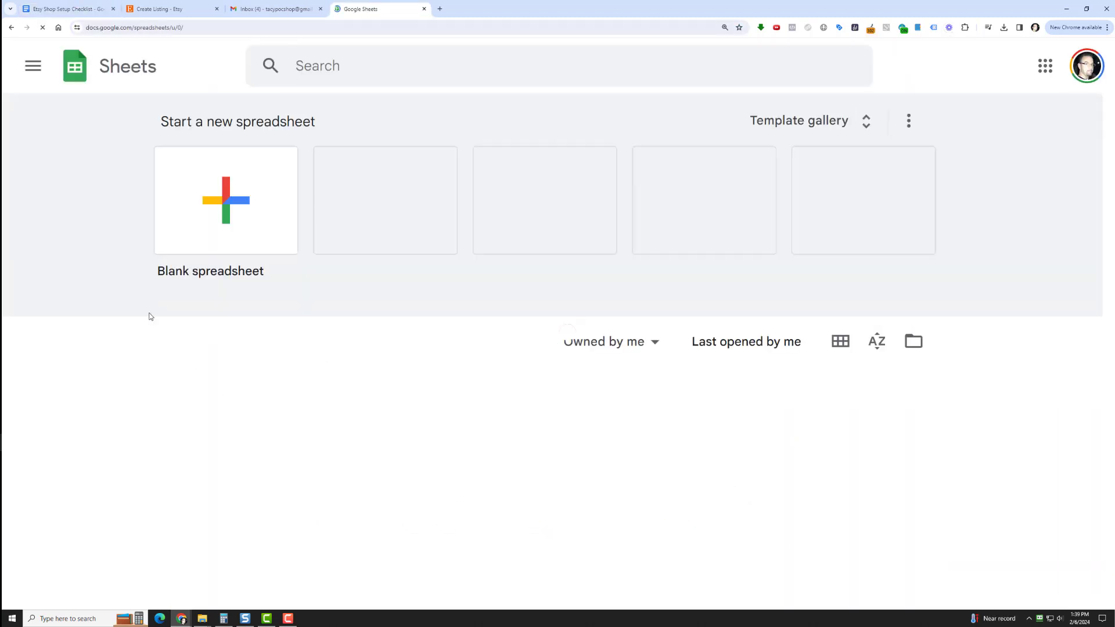
left_click(275, 414)
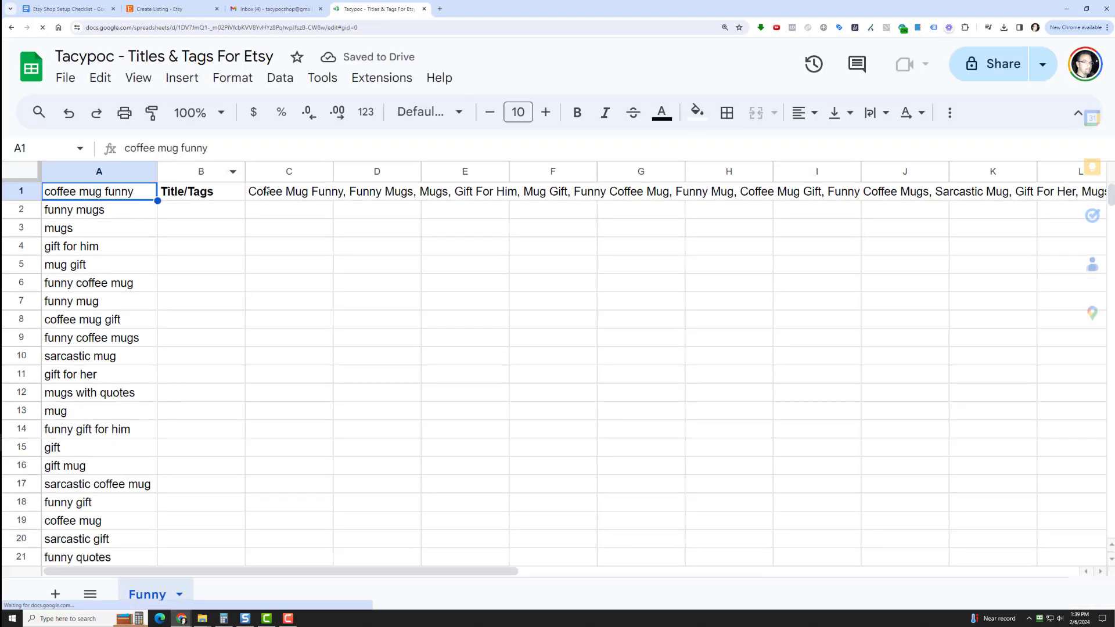
Copy the joined keyword list from cell C1 and paste it into the Etsy listing's Title
left_click(268, 191)
right_click(268, 192)
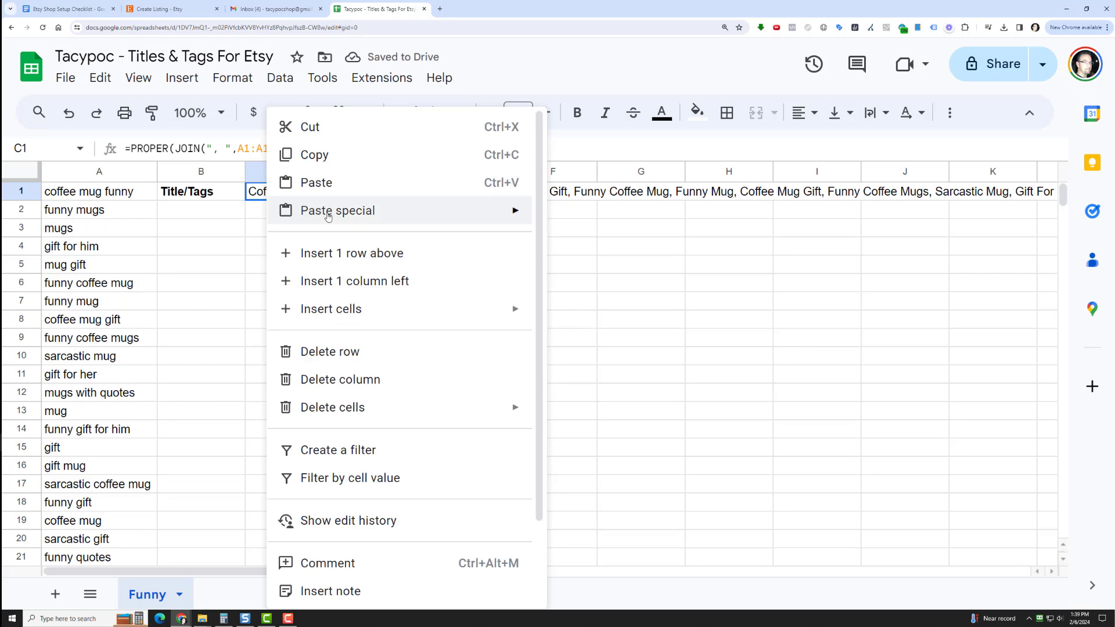
left_click(349, 159)
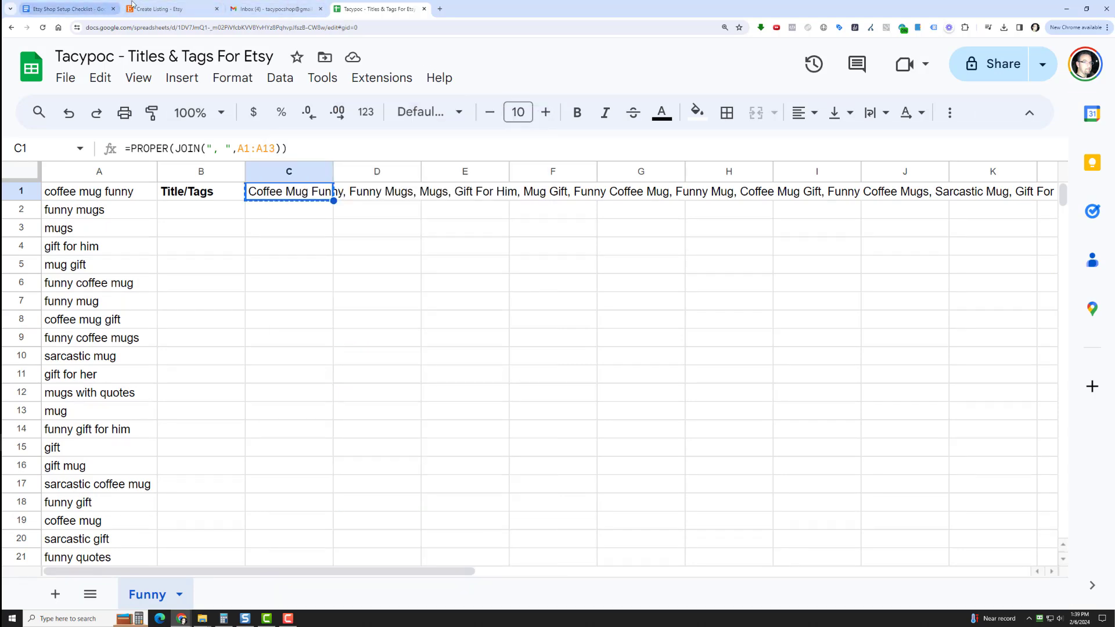
left_click(132, 7)
left_click(352, 230)
right_click(352, 230)
left_click(372, 316)
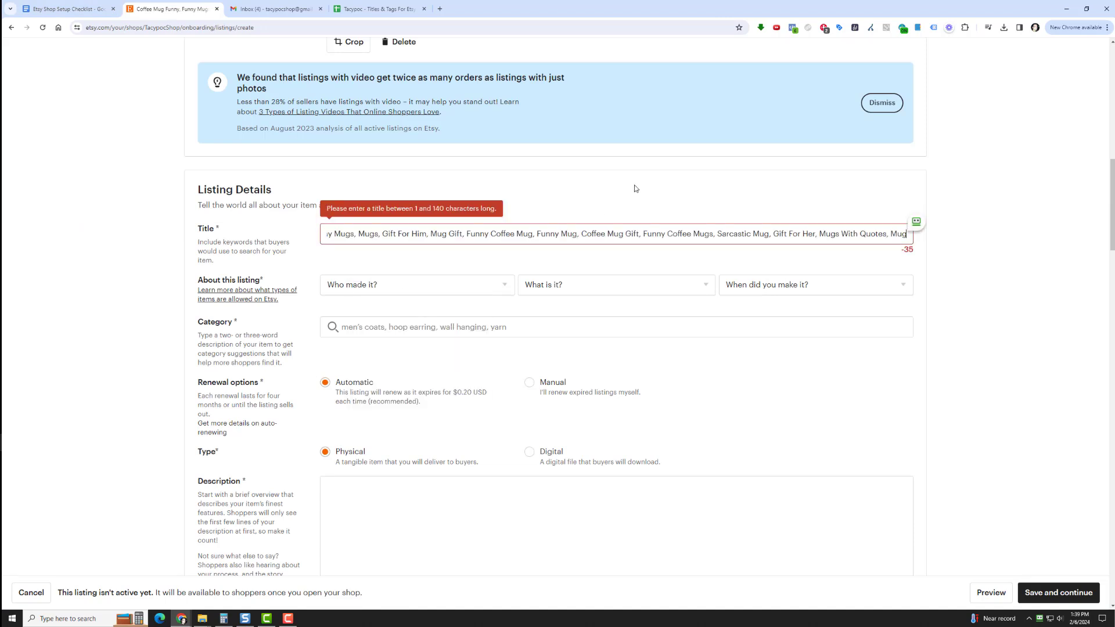
Shorten the listing title by removing the trailing keywords so that it ends with Sarcastic Mug
key("BackSpace")
key("BackSpace")
key("BackSpace")
key("BackSpace")
key("BackSpace")
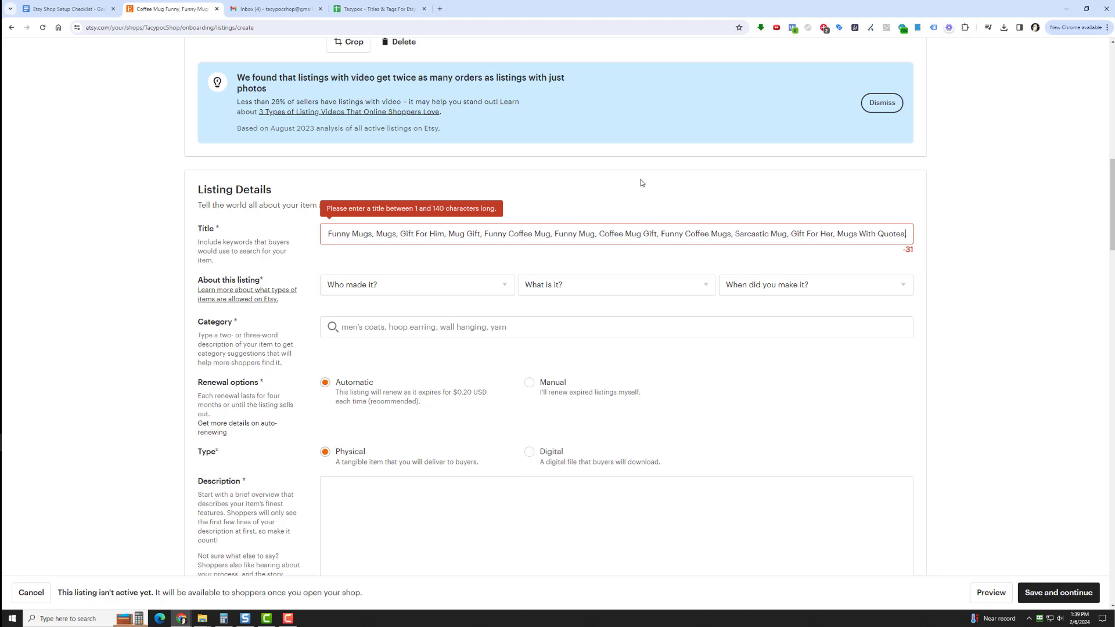
key("BackSpace")
key("BackSpace")
key("BackSpace")
key("BackSpace")
key("BackSpace")
key("BackSpace")
key("BackSpace")
key("BackSpace")
key("BackSpace")
key("BackSpace")
key("BackSpace")
key("BackSpace")
key("BackSpace")
key("BackSpace")
key("BackSpace")
key("BackSpace")
key("BackSpace")
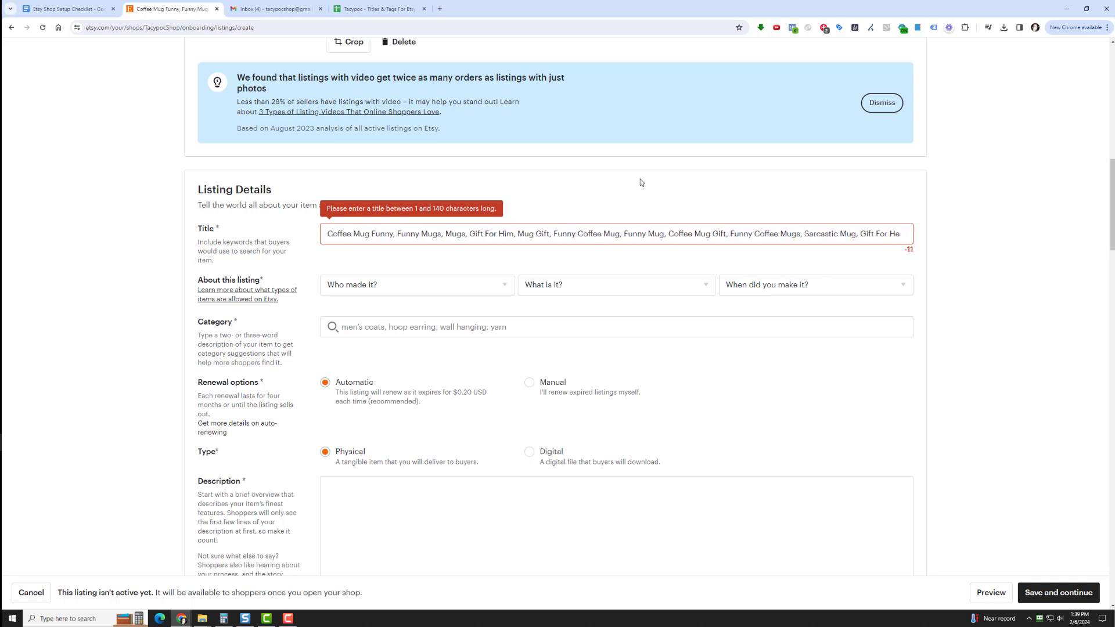
key("BackSpace")
key("BackSpace")
key("BackSpace")
key("BackSpace")
key("BackSpace")
key("BackSpace")
key("BackSpace")
key("BackSpace")
key("BackSpace")
key("BackSpace")
key("BackSpace")
key("BackSpace")
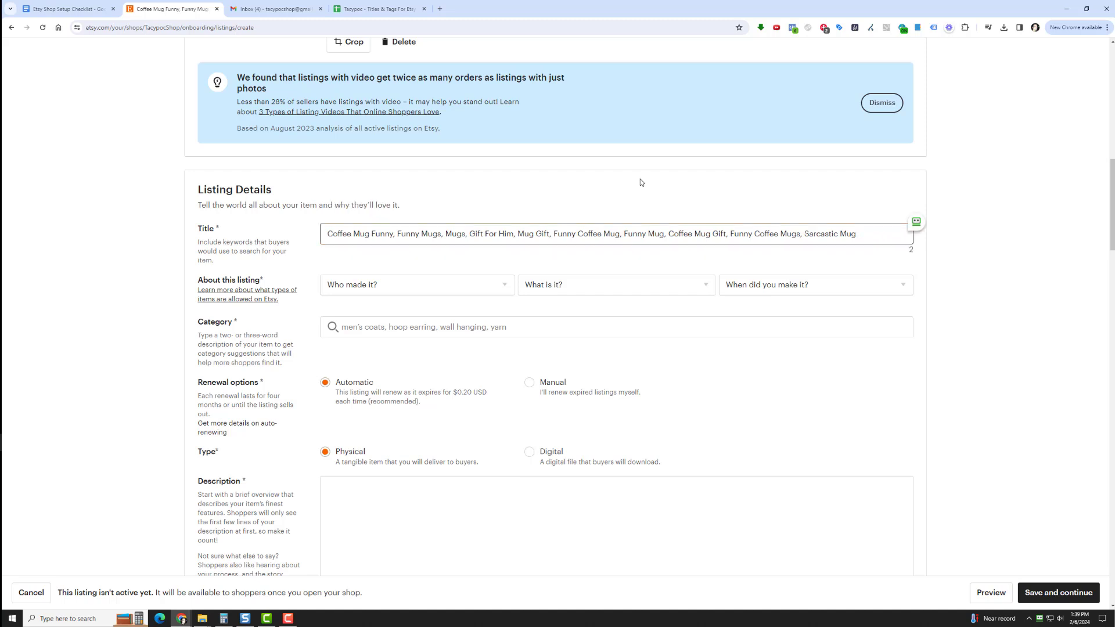
left_click(640, 179)
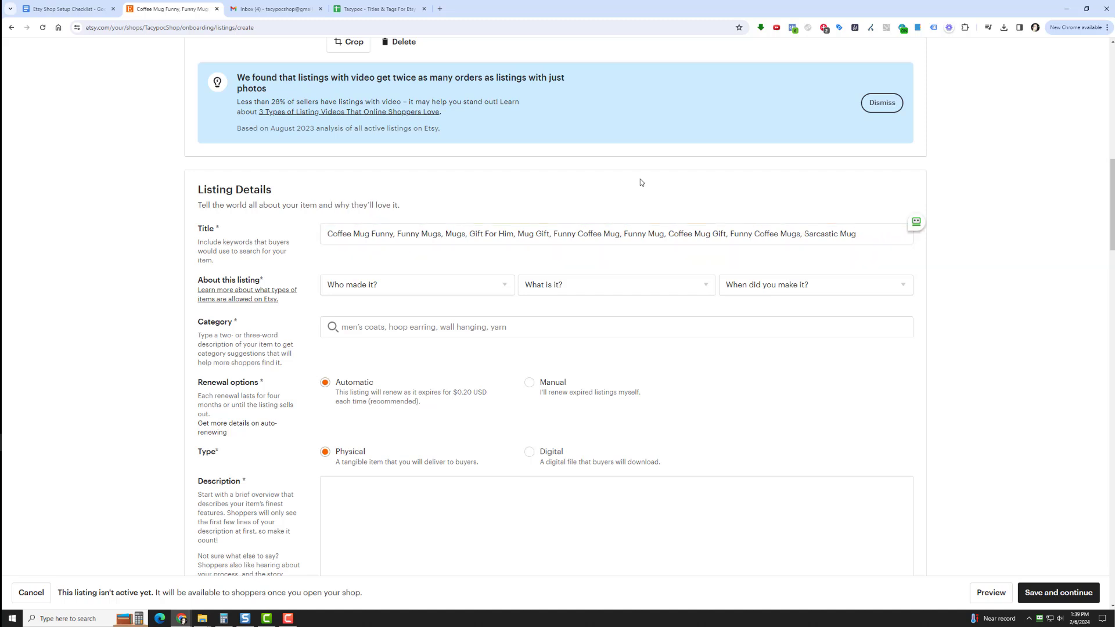
Set who made the item to I did and what it is to A finished product
left_click(463, 283)
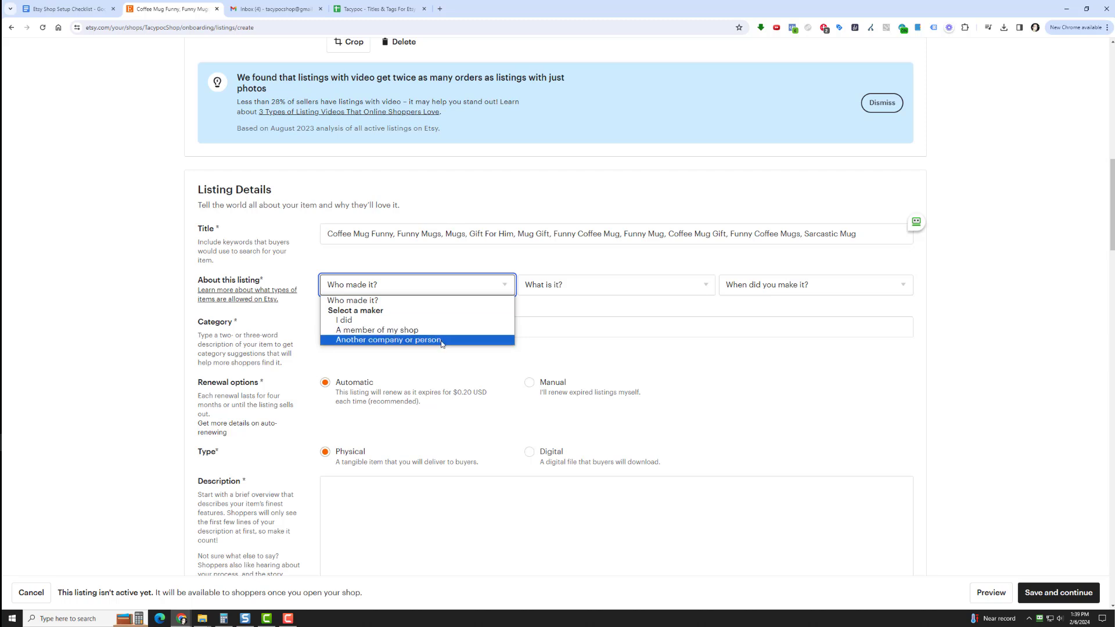
left_click(439, 320)
left_click(557, 286)
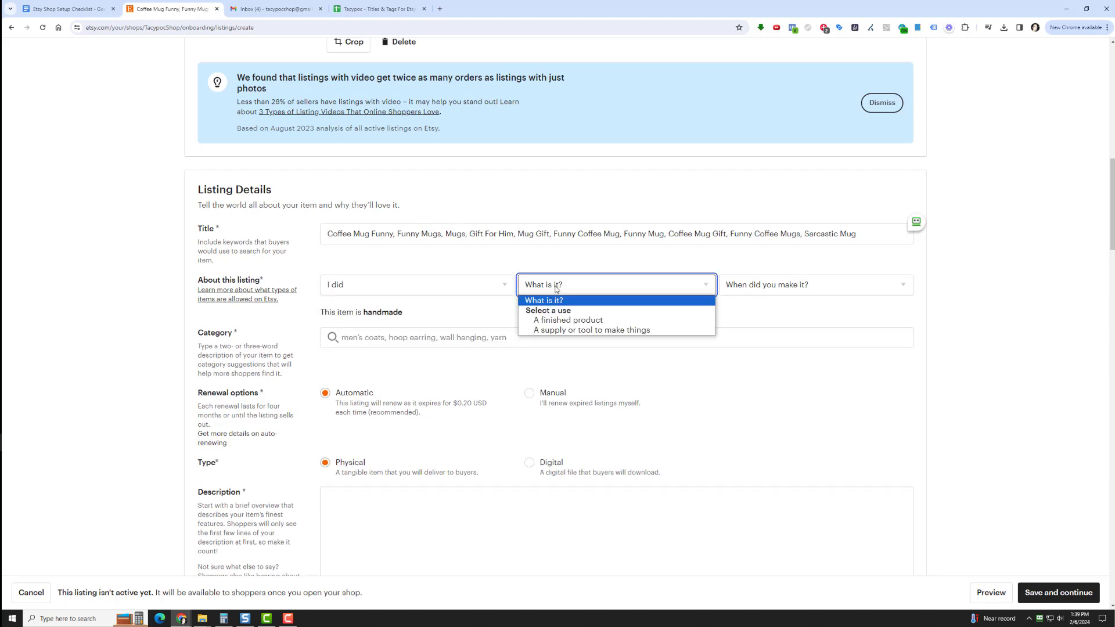
left_click(576, 321)
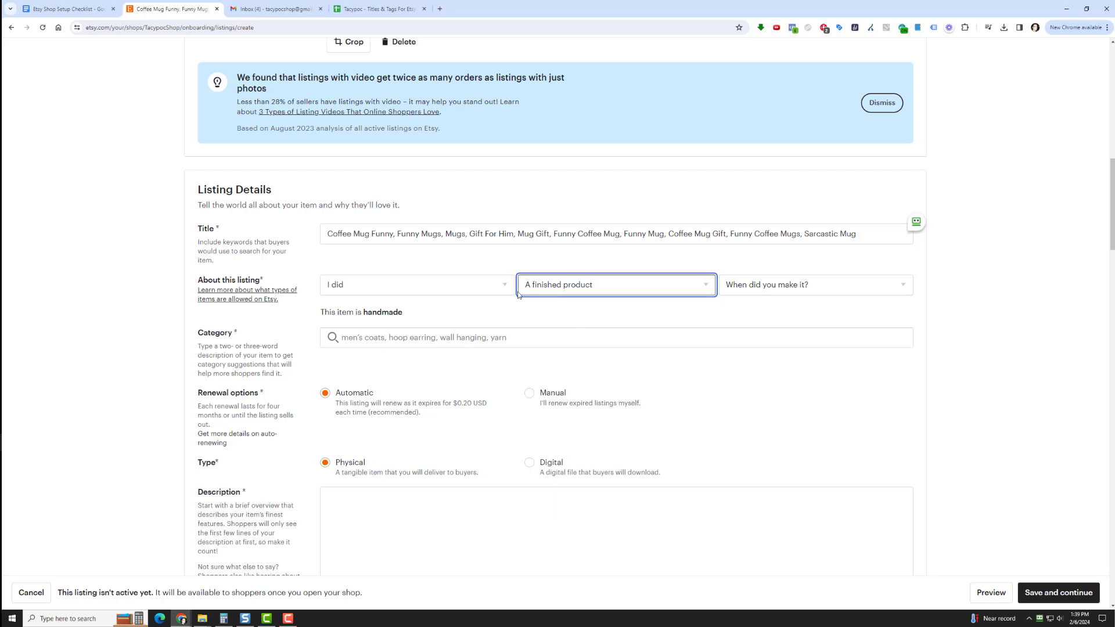
Describe the item as made by Another company or person, A finished product, and Made to order
left_click(441, 285)
left_click(444, 339)
left_click(535, 286)
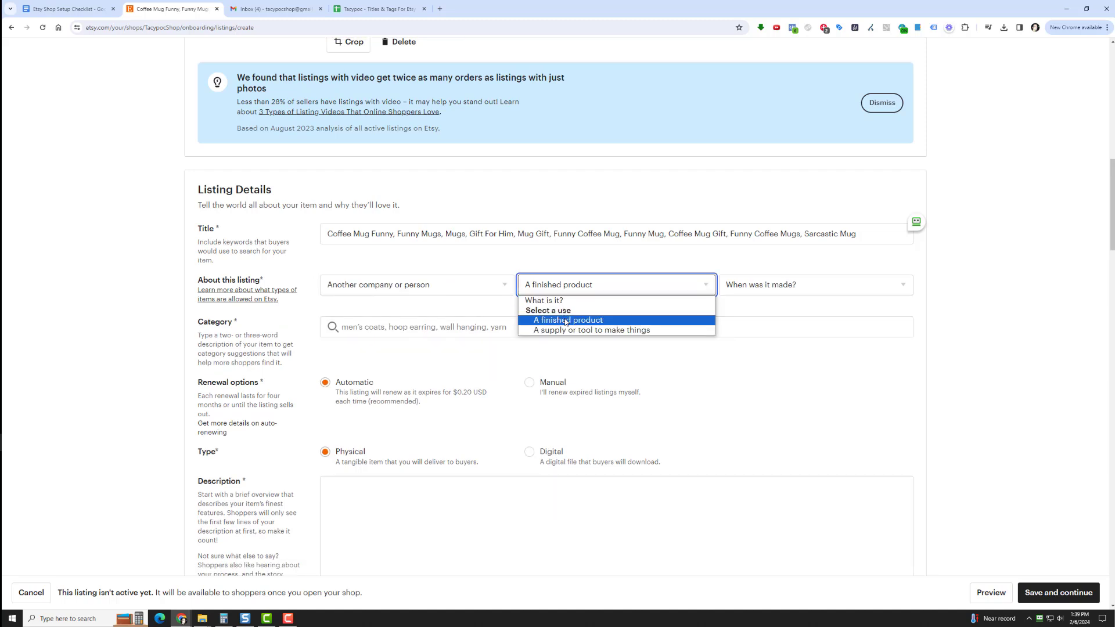
left_click(566, 320)
left_click(754, 285)
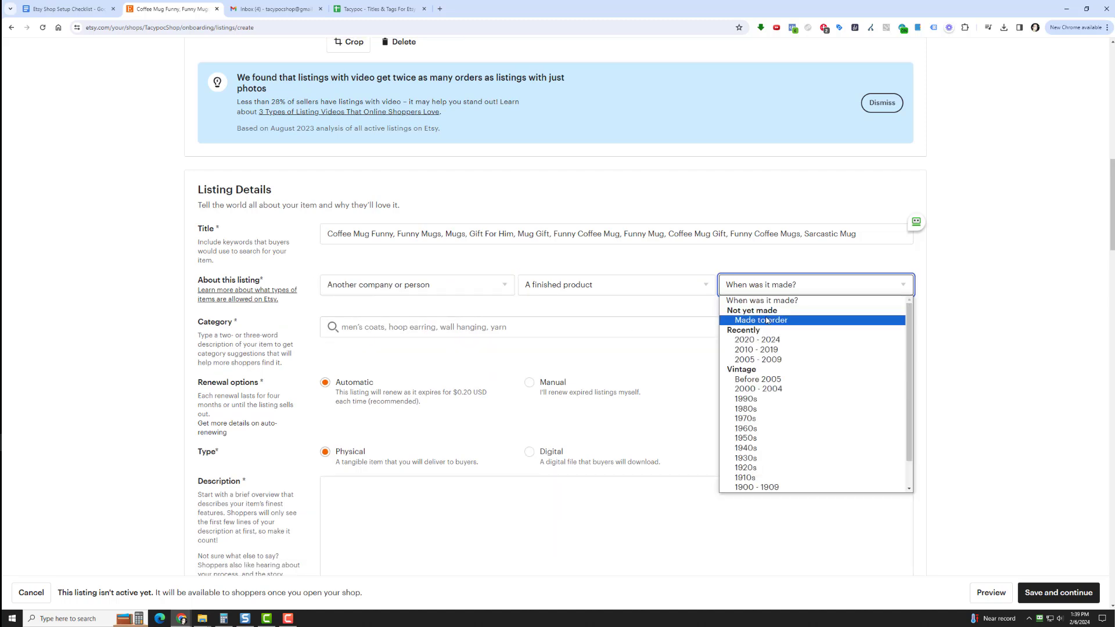
left_click(767, 320)
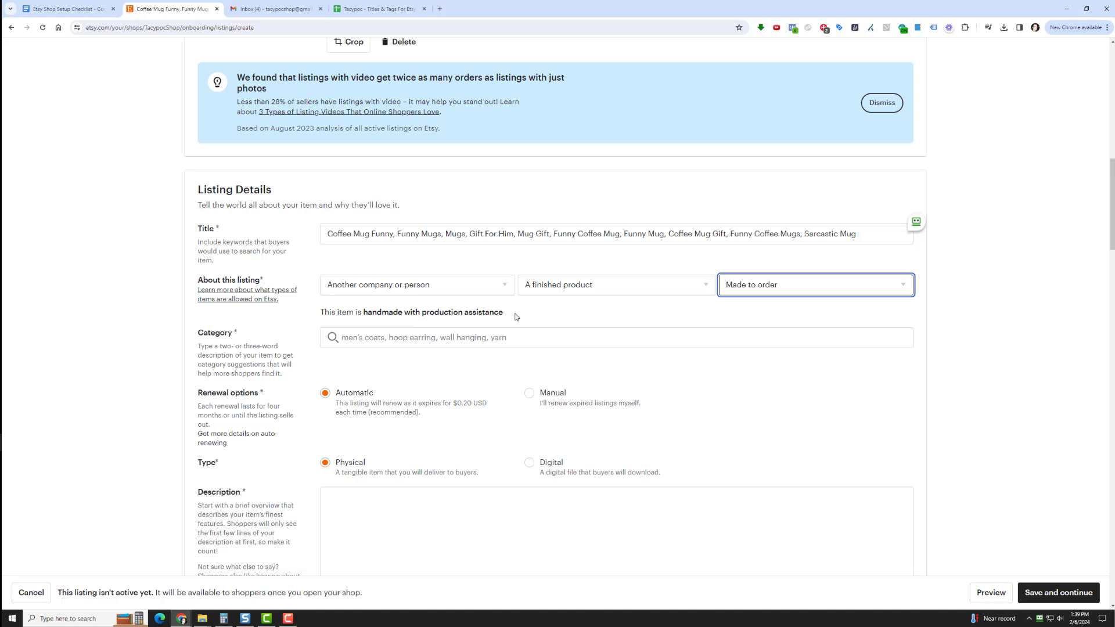
Try I did as the item's maker, and return the choice to Another company or person
left_click(465, 283)
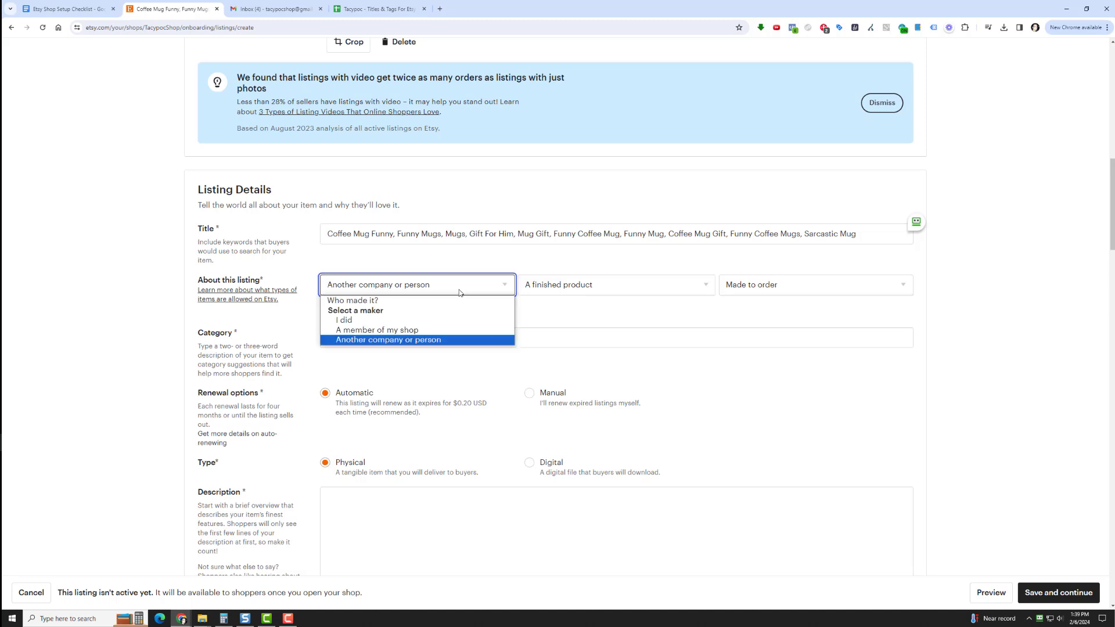
left_click(410, 321)
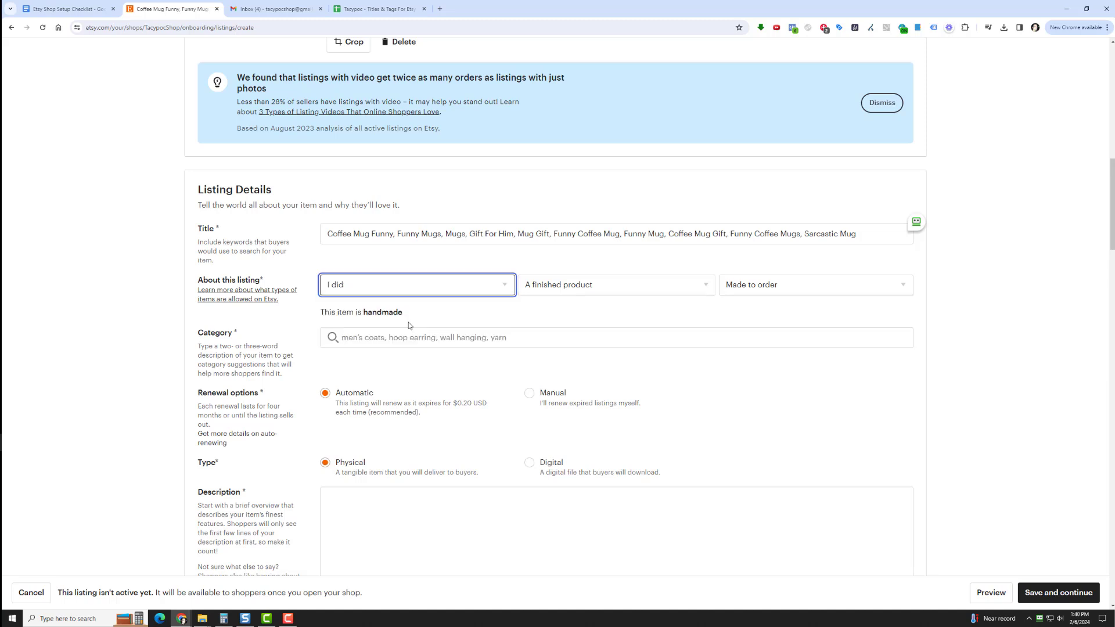
left_click(458, 286)
left_click(460, 343)
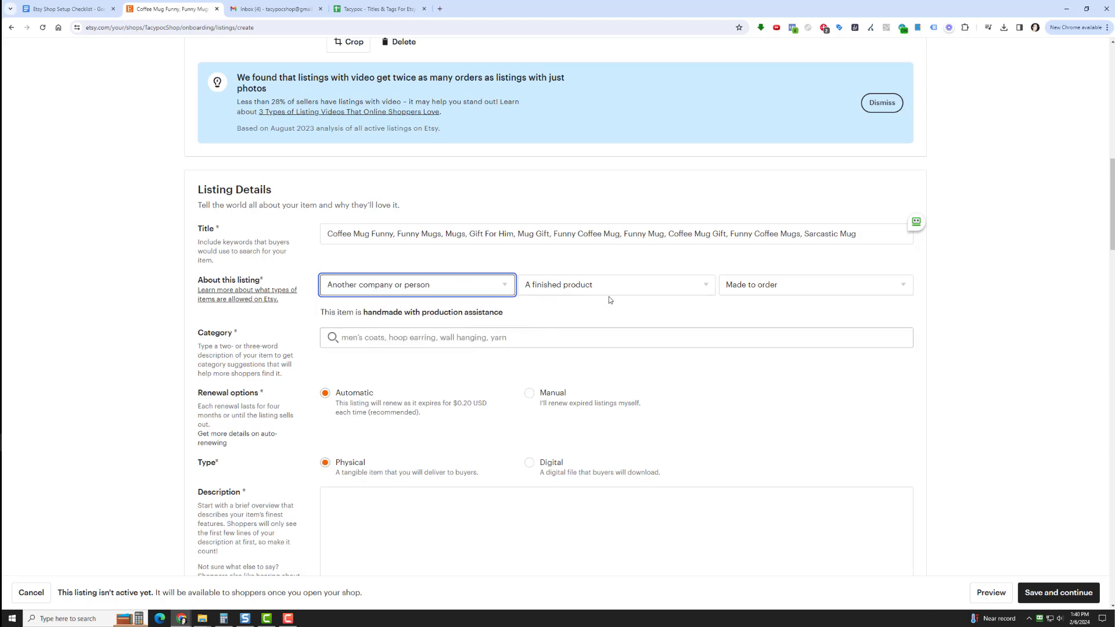
Search the categories for coffee mug, assign the Mugs category, and select Ceramic as the material
left_click(449, 336)
type("coffee mug")
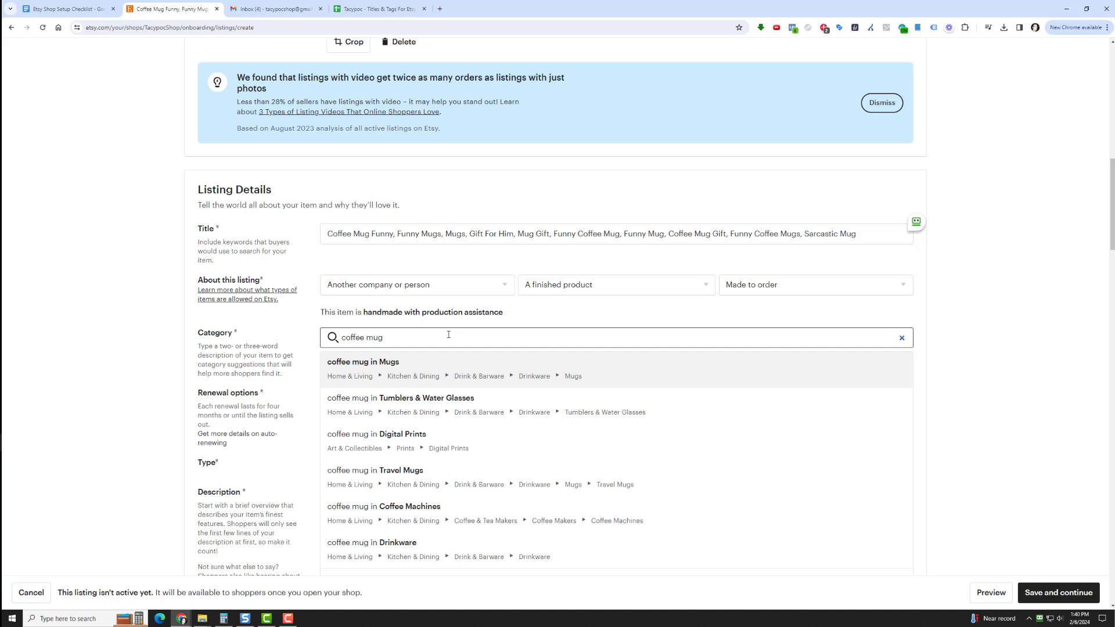
left_click(446, 369)
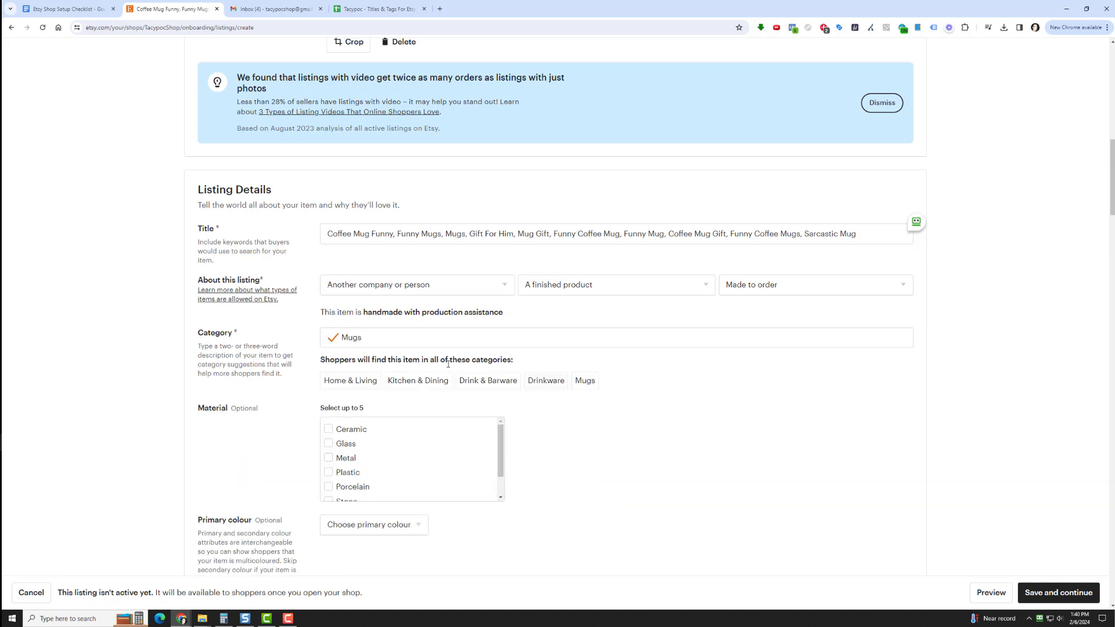
left_click(334, 430)
left_click_drag(501, 452, 503, 487)
Set the mug's primary colour to White and its secondary colour to Black
scroll(490, 511, "down", 3)
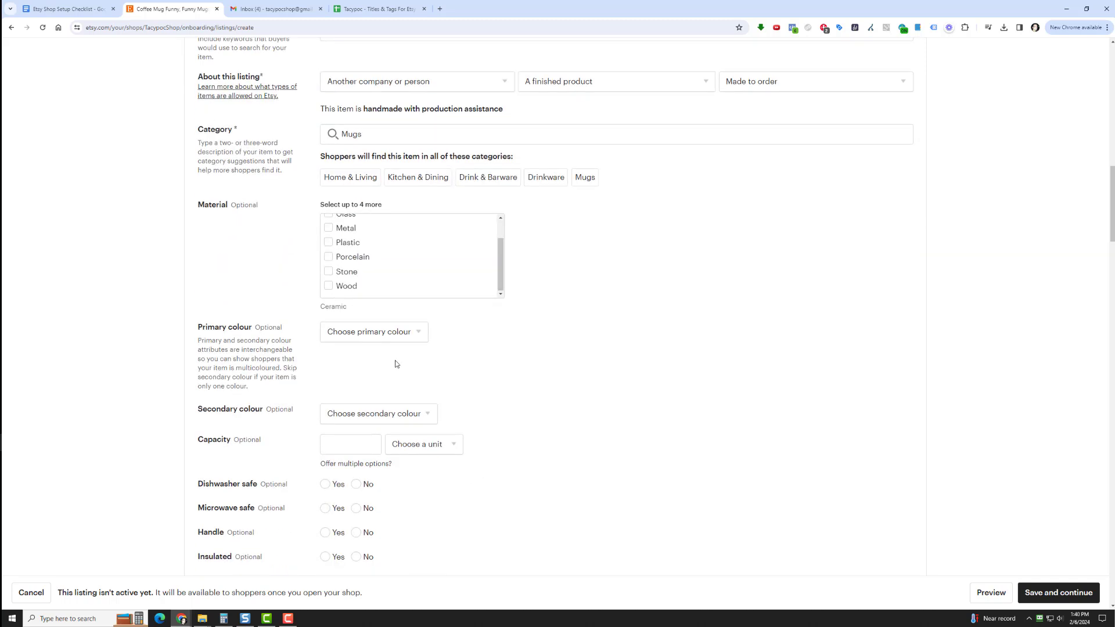
left_click(375, 337)
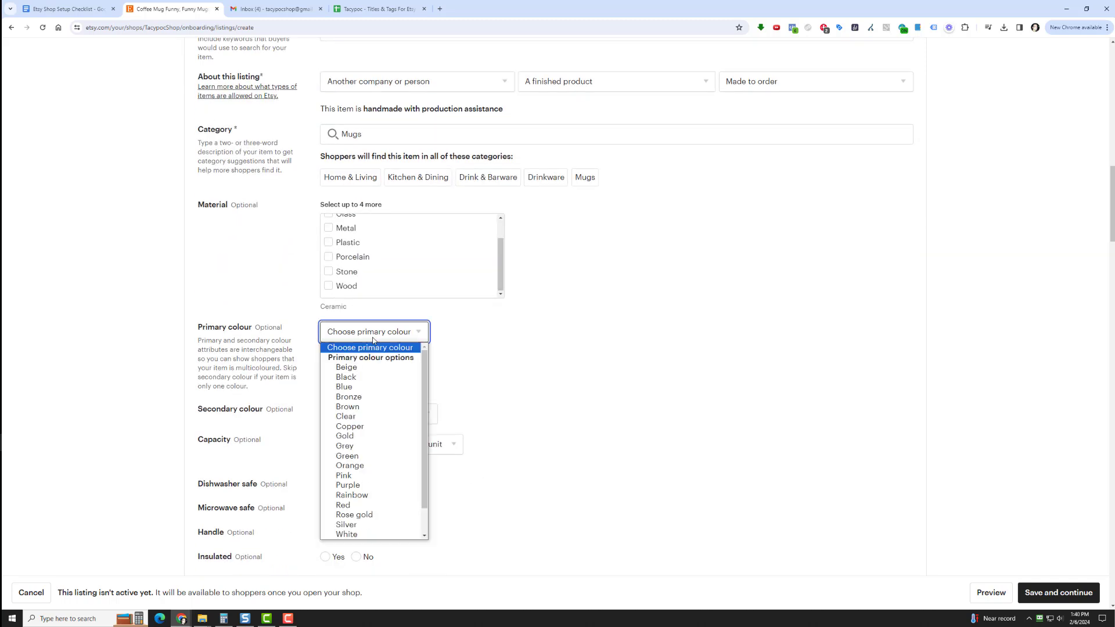
left_click(370, 535)
left_click(349, 413)
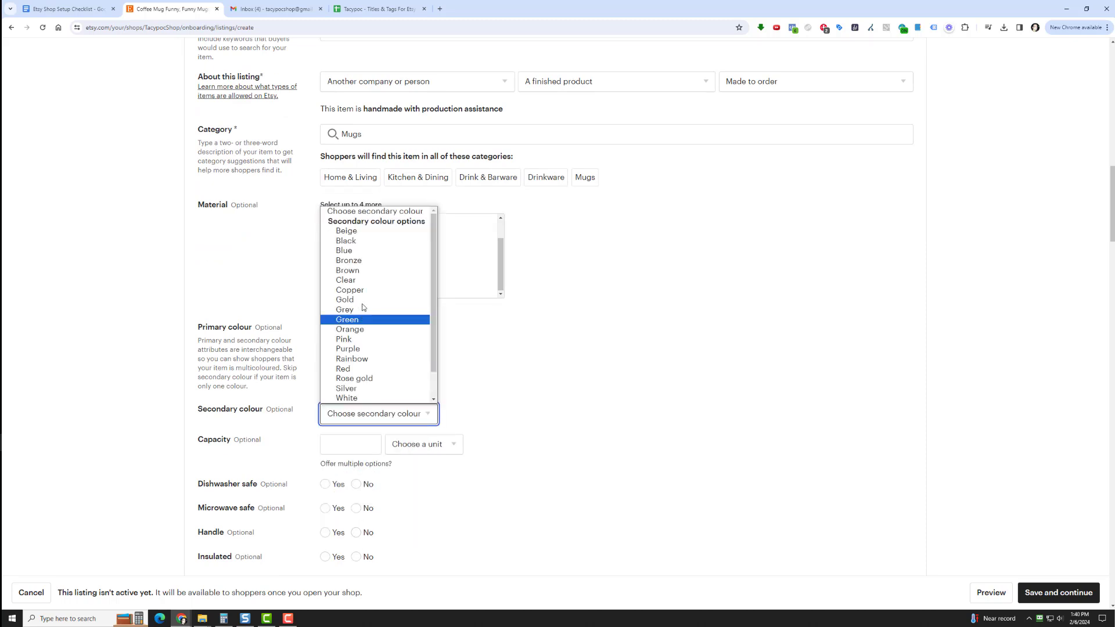
left_click(375, 241)
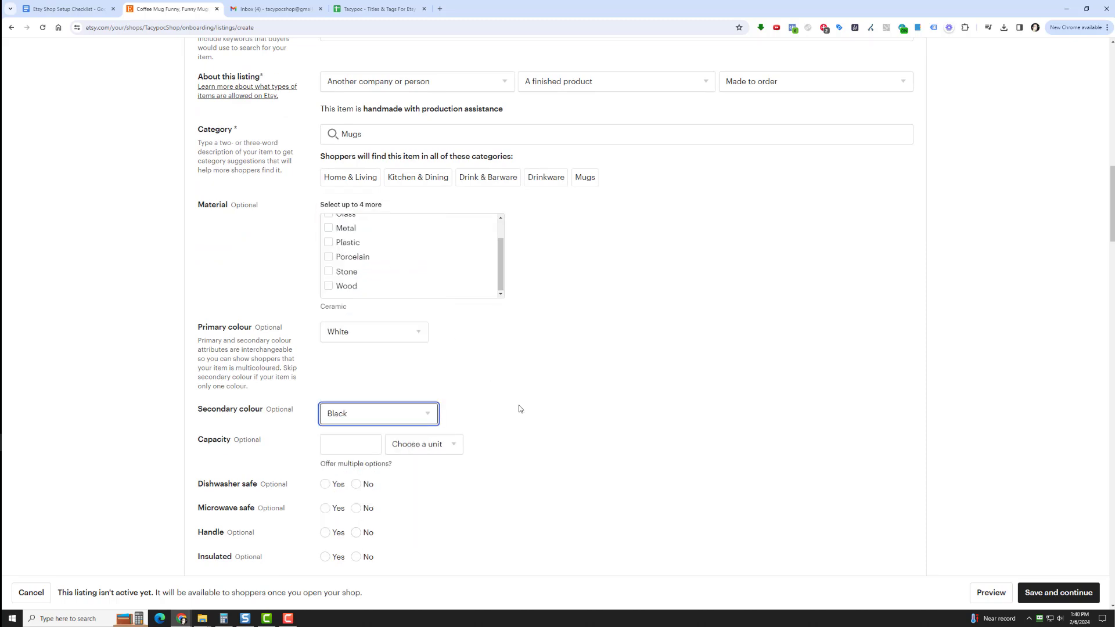
Set the mug's capacity to 11 fluid ounces
scroll(521, 410, "down", 3)
left_click(350, 243)
type("11")
left_click(424, 241)
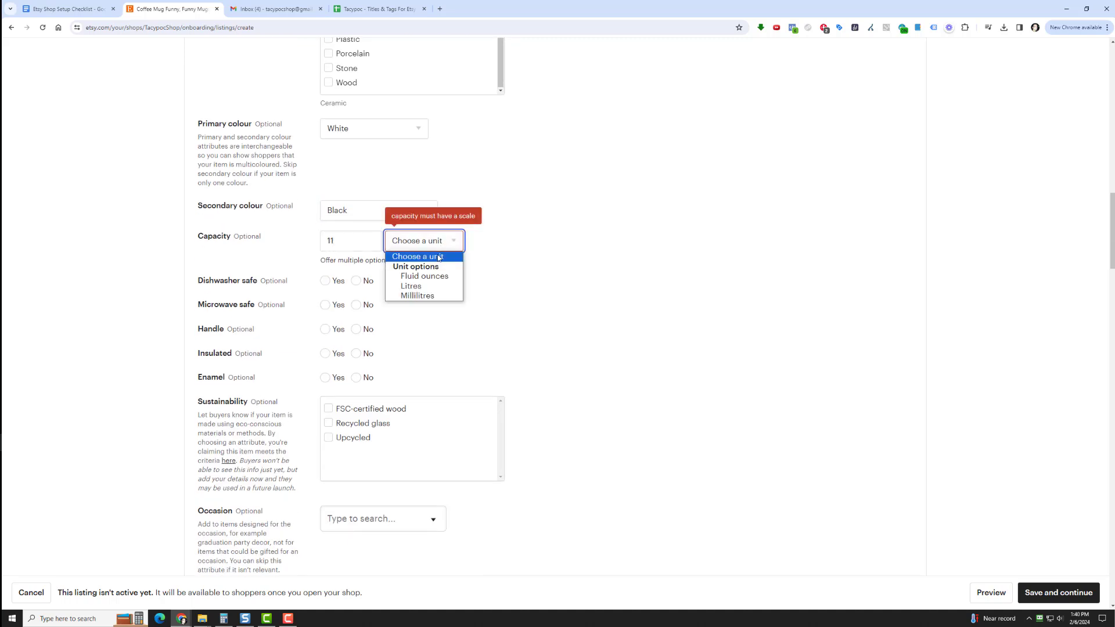
left_click(415, 264)
Mark the mug as dishwasher safe, microwave safe, with a handle and enamel, and as not insulated
left_click(325, 281)
left_click(325, 305)
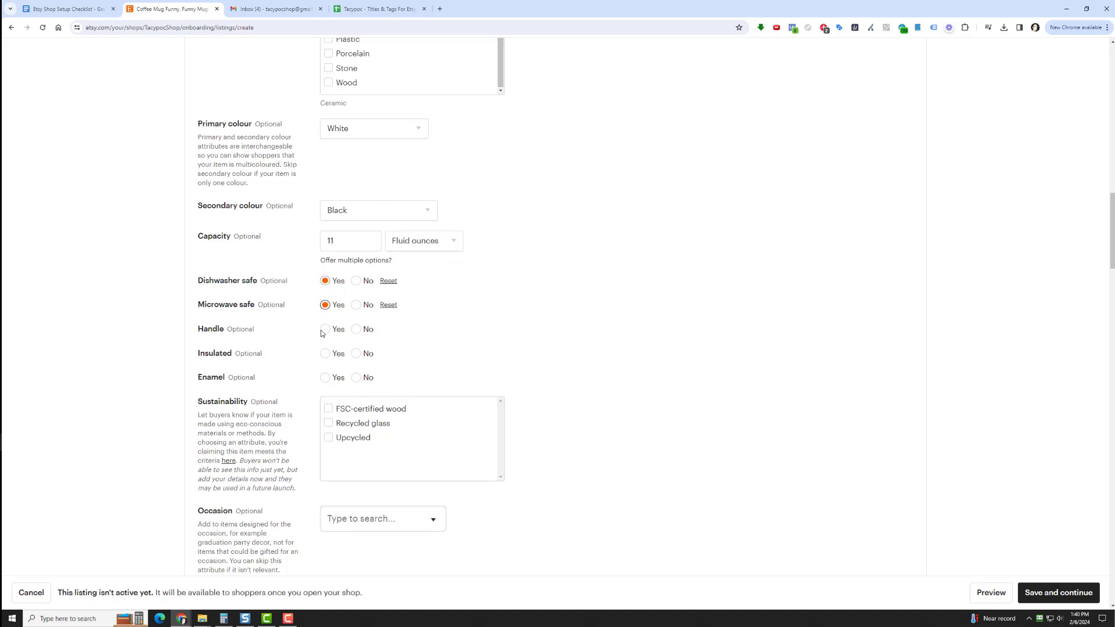
left_click(325, 330)
left_click(357, 354)
left_click(325, 378)
Look through the available Occasion and Celebration options for the mug without choosing any
scroll(569, 375, "down", 3)
left_click(343, 319)
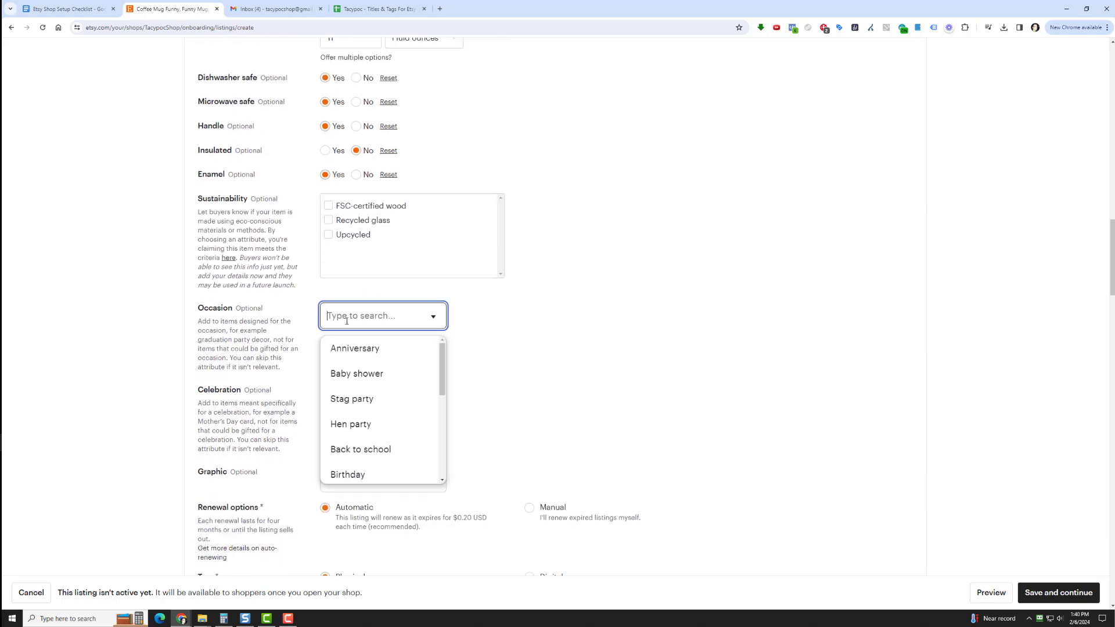
left_click_drag(443, 381, 446, 461)
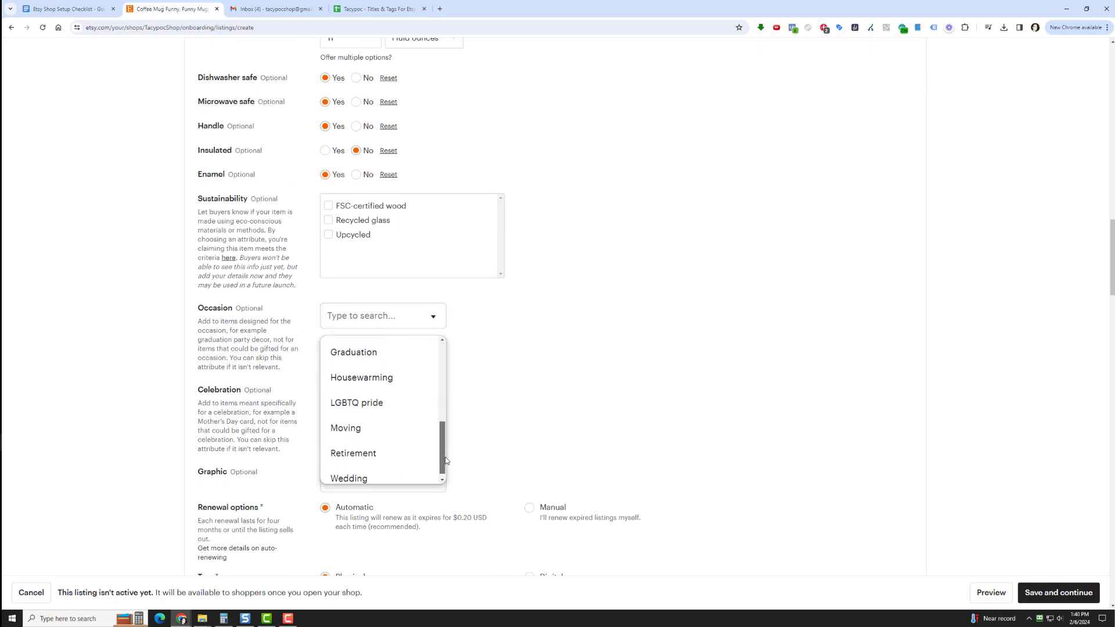
left_click(517, 357)
left_click(364, 399)
scroll(513, 448, "down", 2)
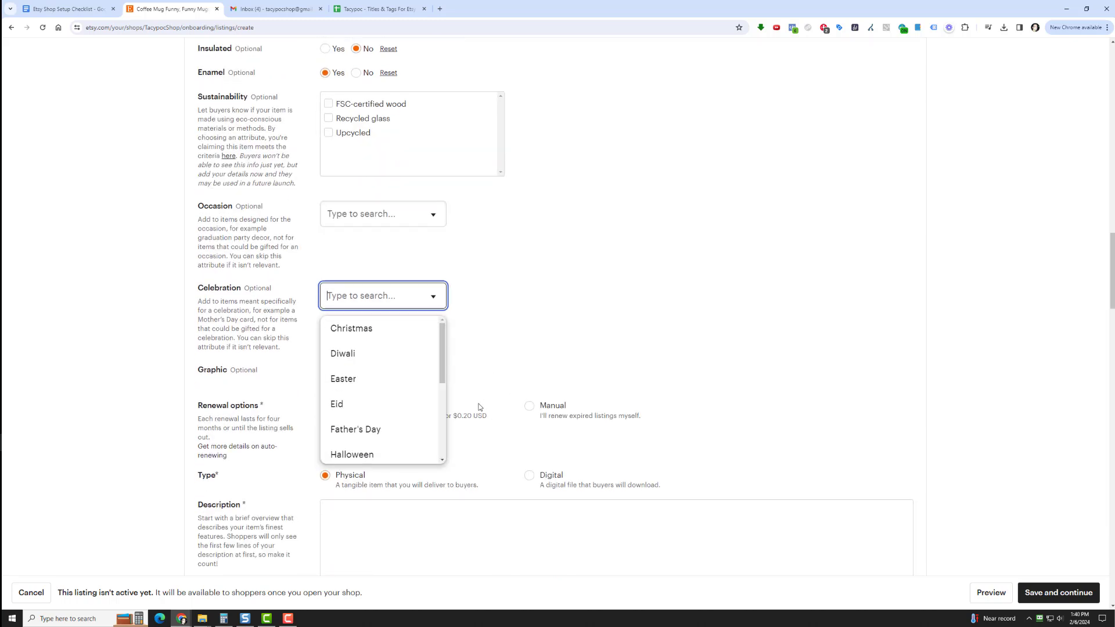
left_click_drag(444, 363, 446, 445)
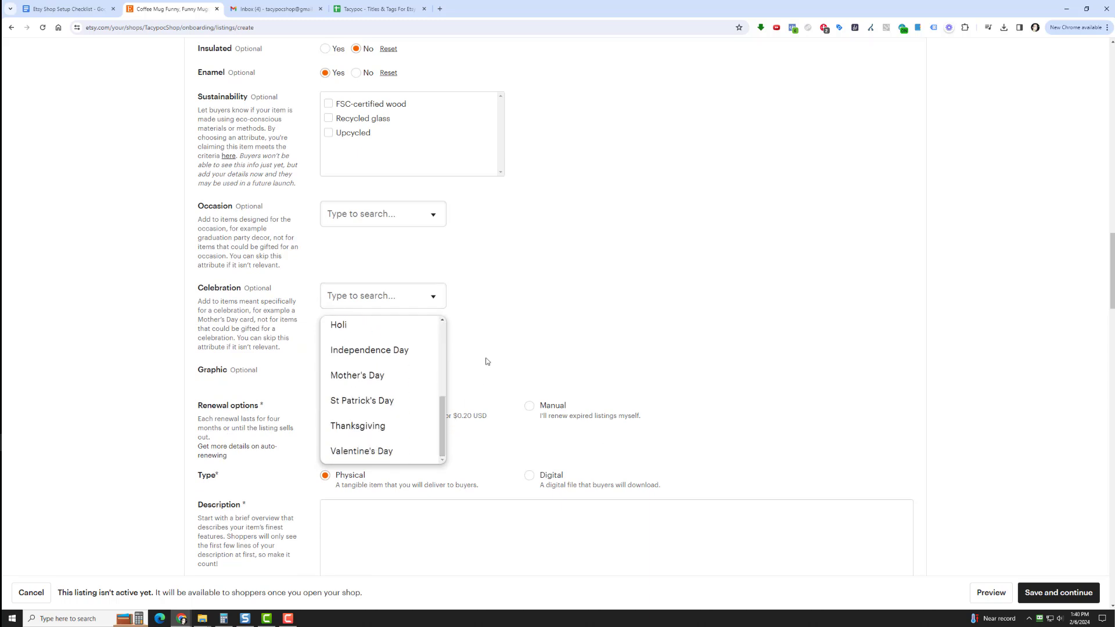
left_click(468, 326)
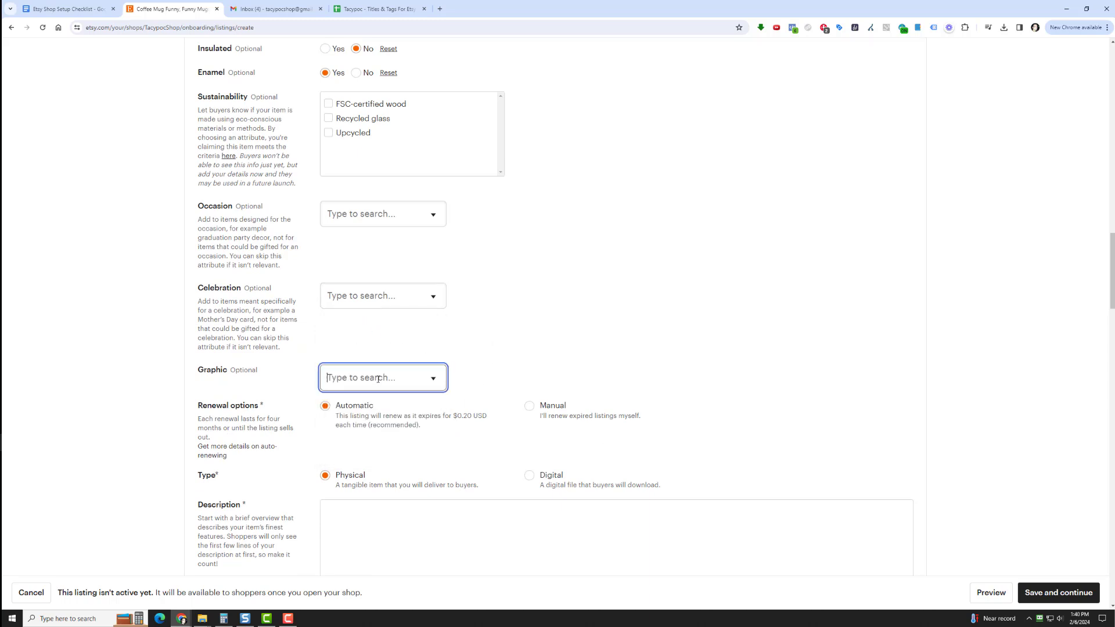
Set the mug's Graphic attribute to Humourous saying
left_click(378, 379)
left_click_drag(446, 417, 446, 456)
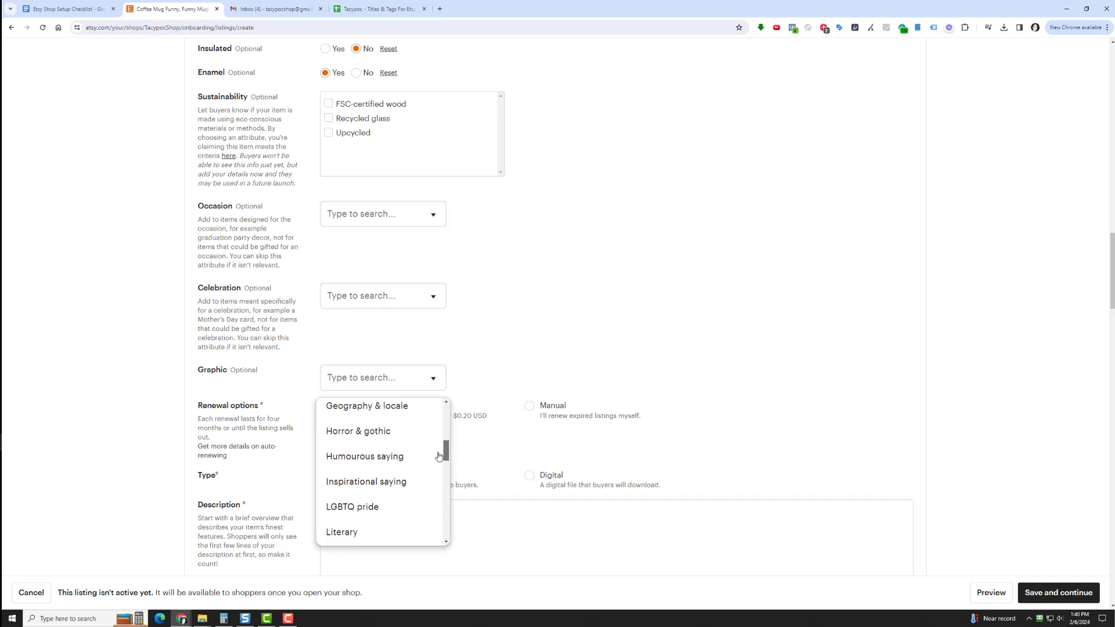
left_click(401, 458)
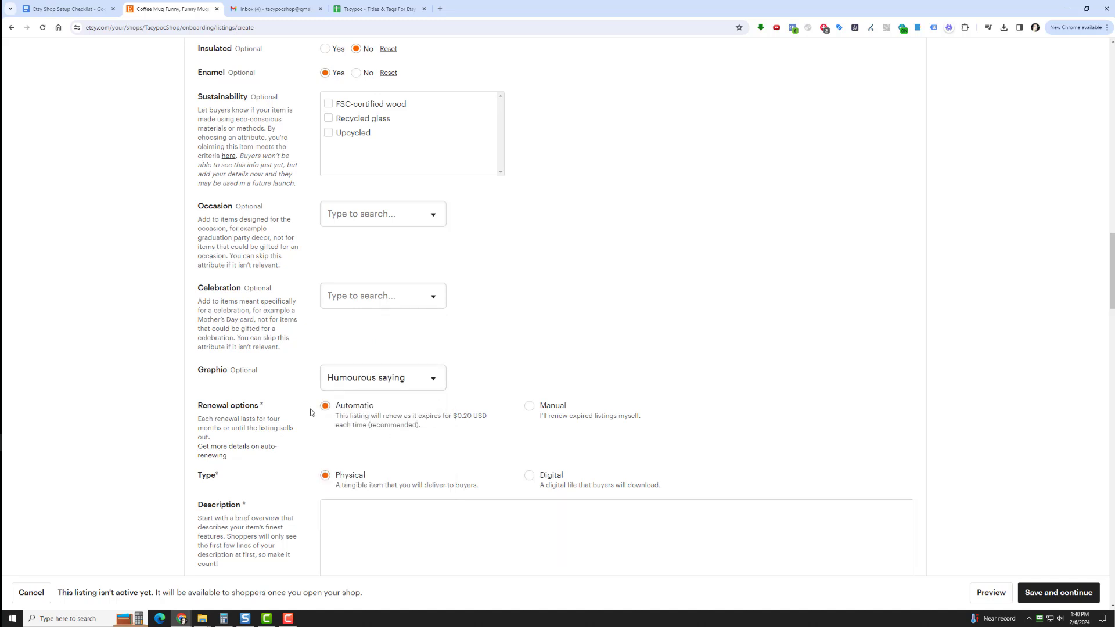
Open the "Yet Despite The Look On My Face, You're Still Talking" Funny Coffee Mug document in Google Docs and copy its entire text
scroll(366, 294, "down", 3)
left_click(378, 310)
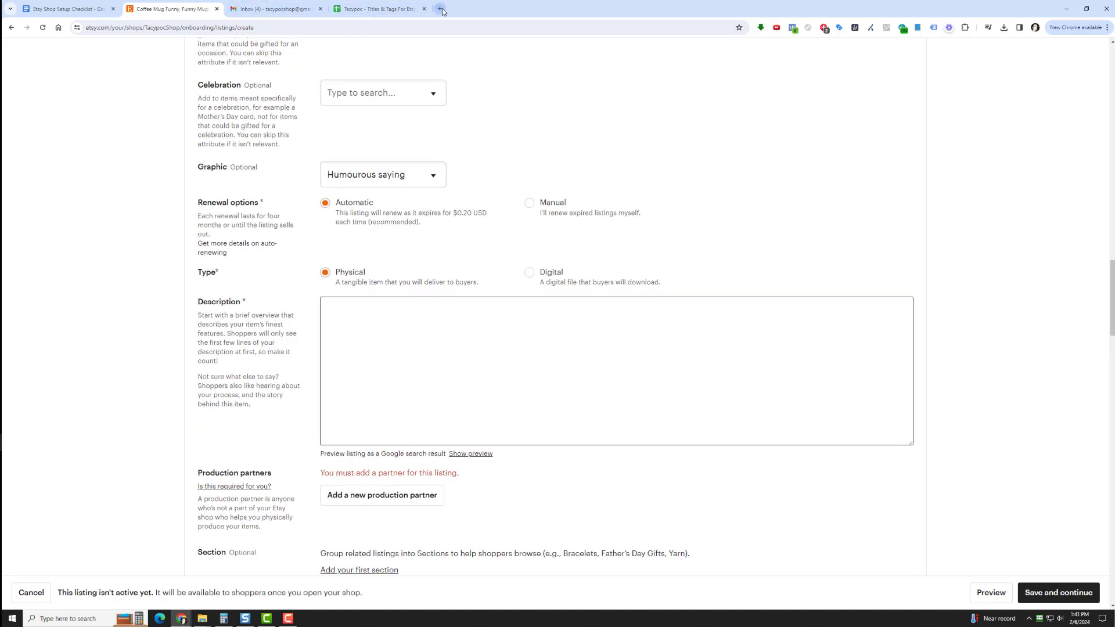
left_click(89, 5)
right_click(32, 69)
left_click(39, 77)
left_click(152, 8)
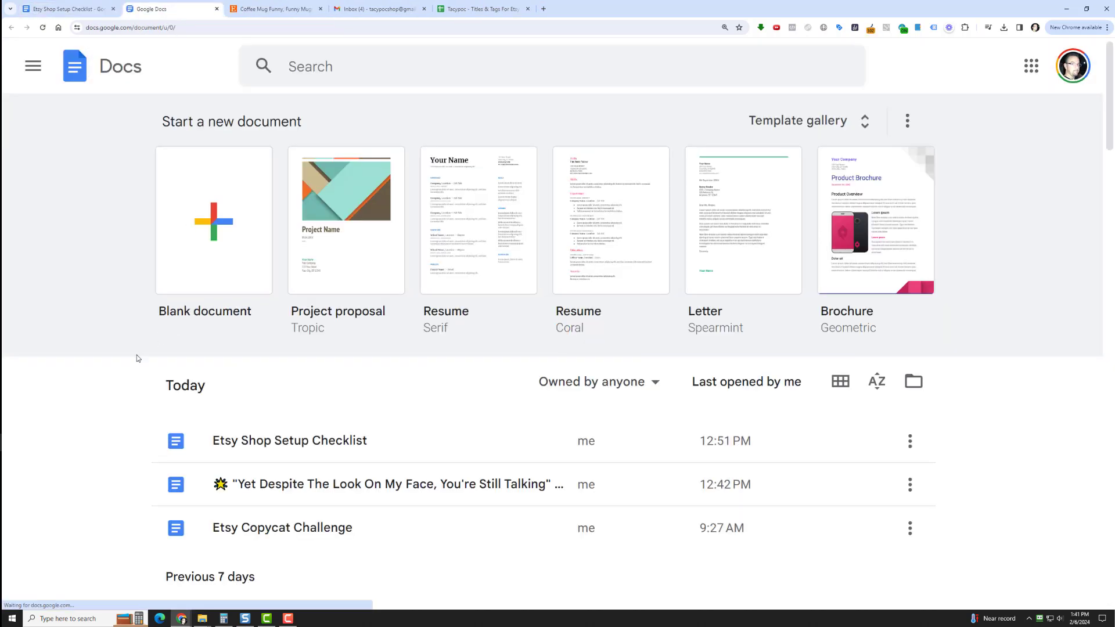
left_click(281, 482)
left_click(321, 262)
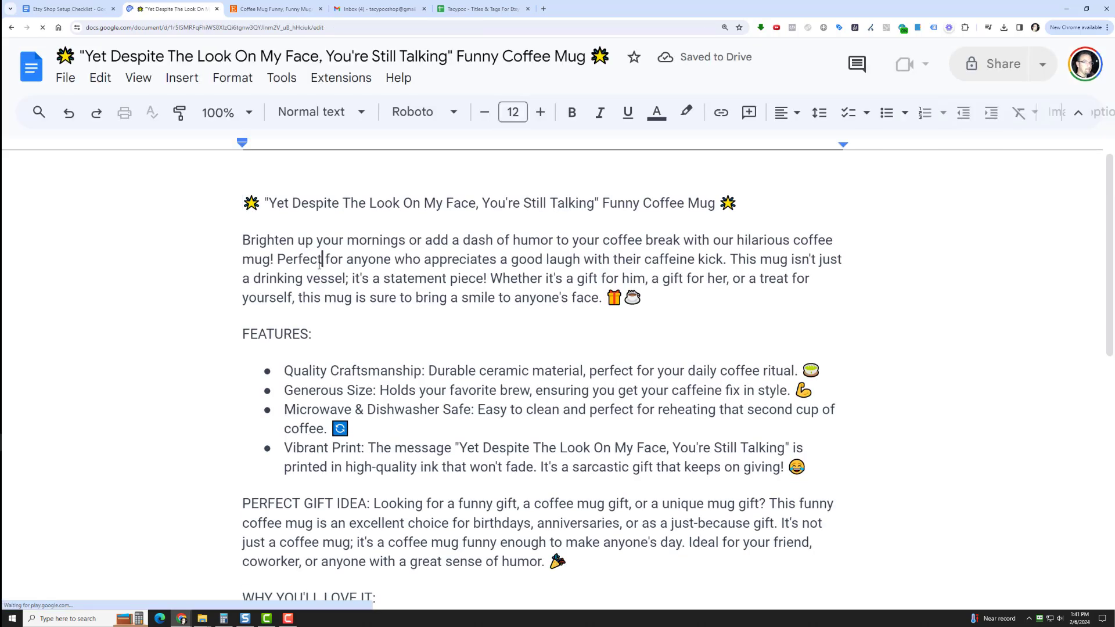
key("ctrl+a")
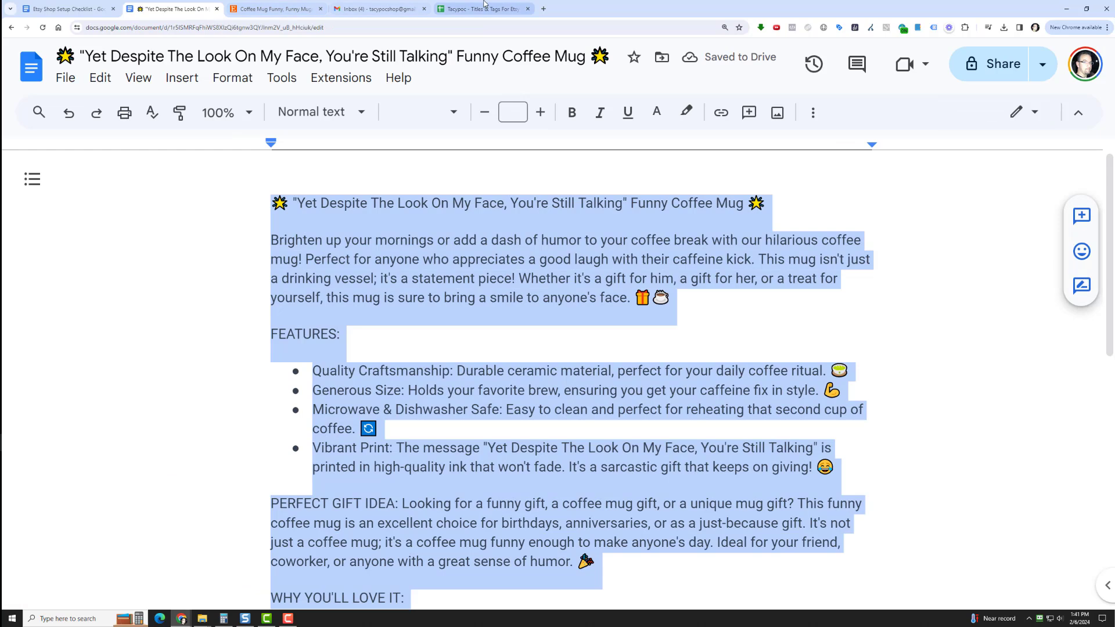
Switch back to the Etsy listing and paste the copied text into its description
left_click(484, 8)
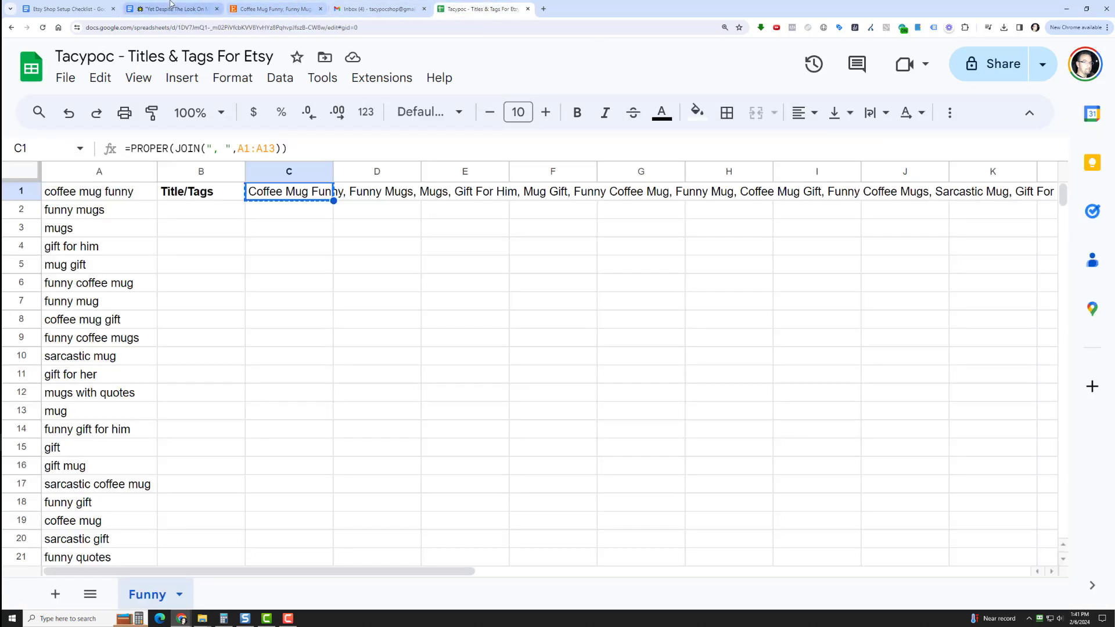
left_click(261, 9)
right_click(392, 306)
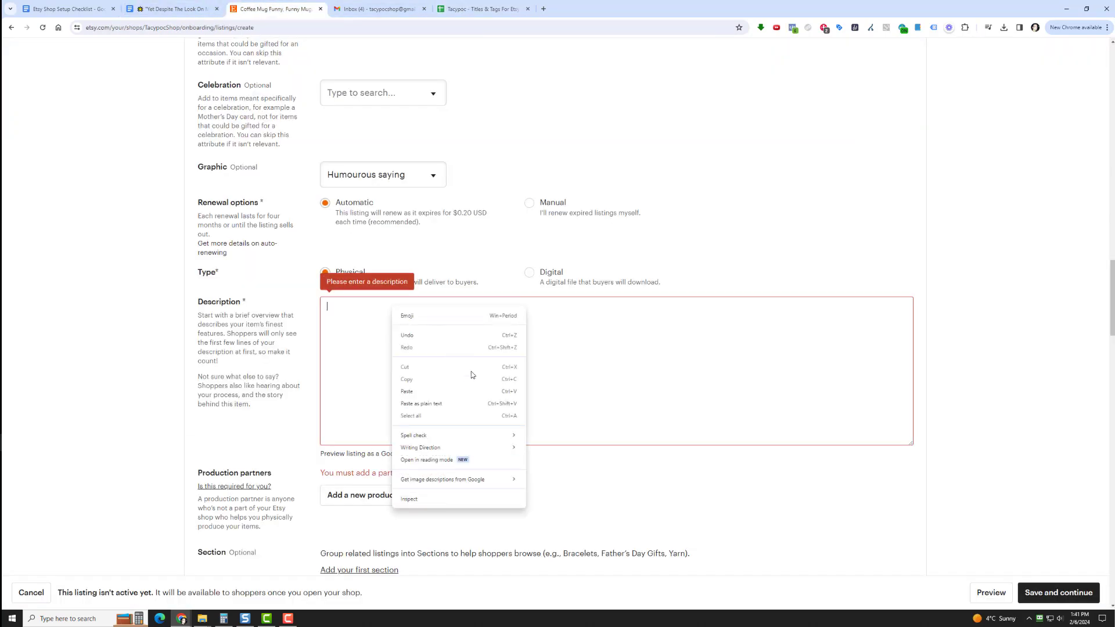
left_click(470, 391)
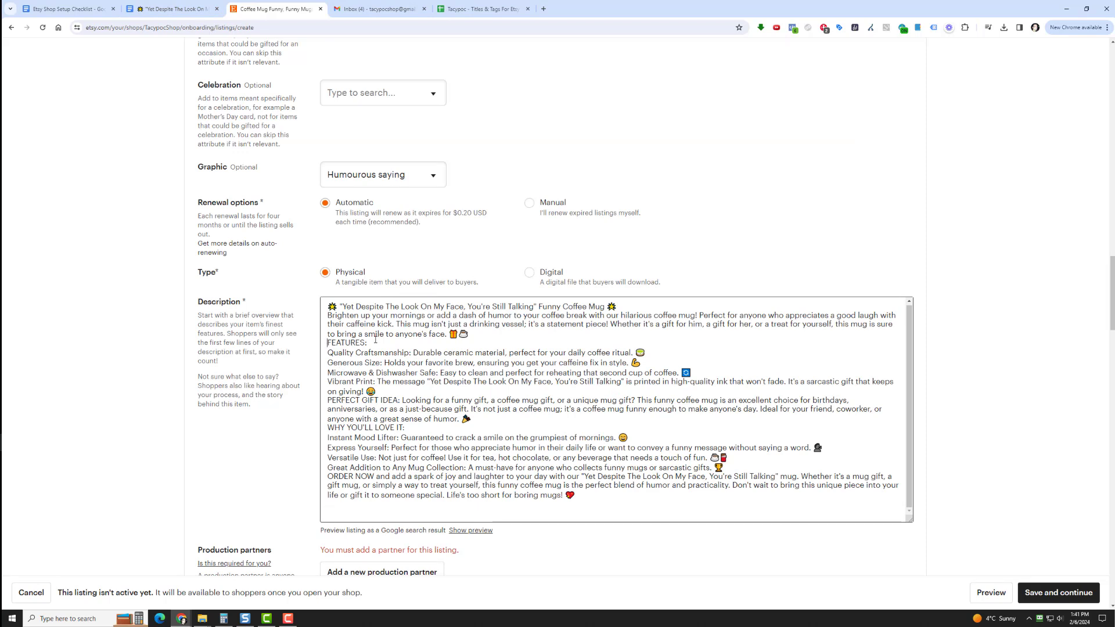
Add blank lines in the description after the title line and before and after the FEATURES heading
key("Return")
key("Return")
key("Down")
key("Down")
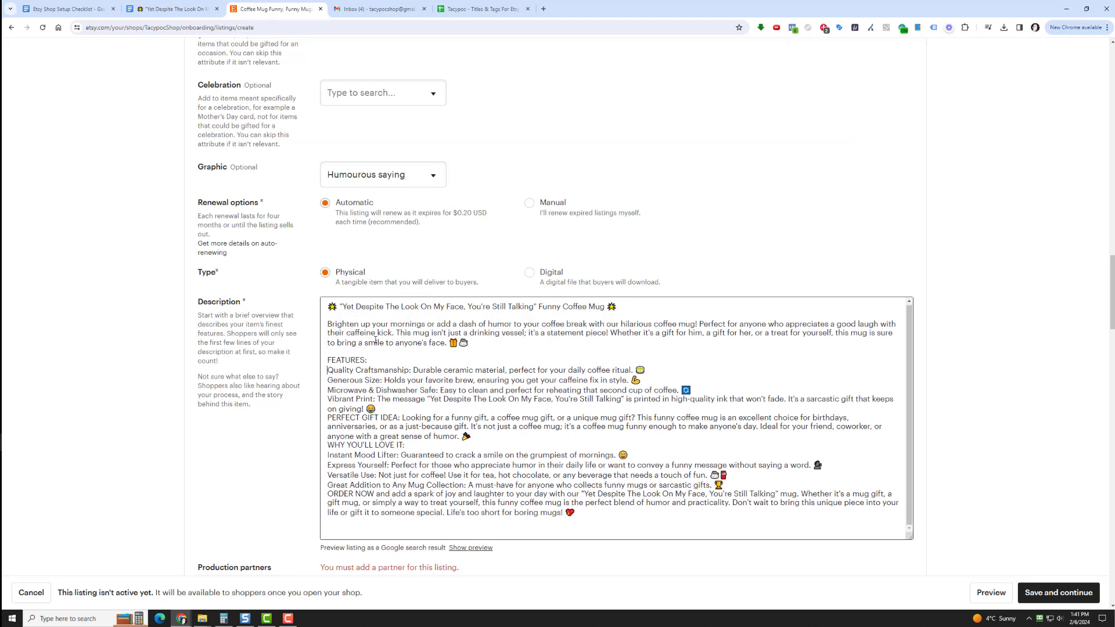
key("Return")
key("Down")
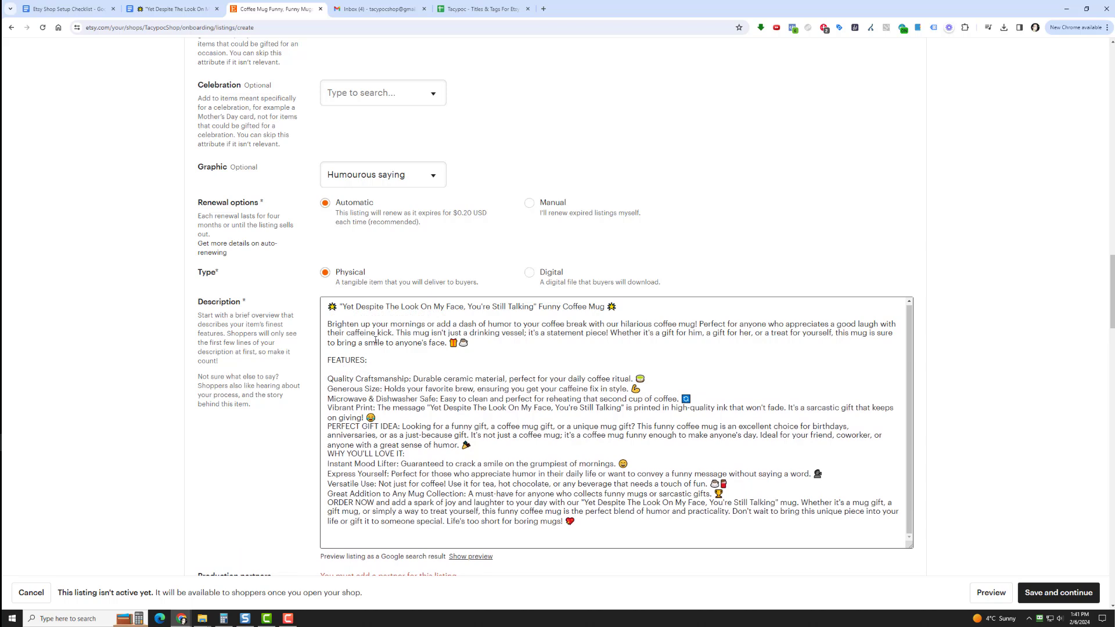
Put a dash and a space before each of the four lines under FEATURES in the description
type("- ")
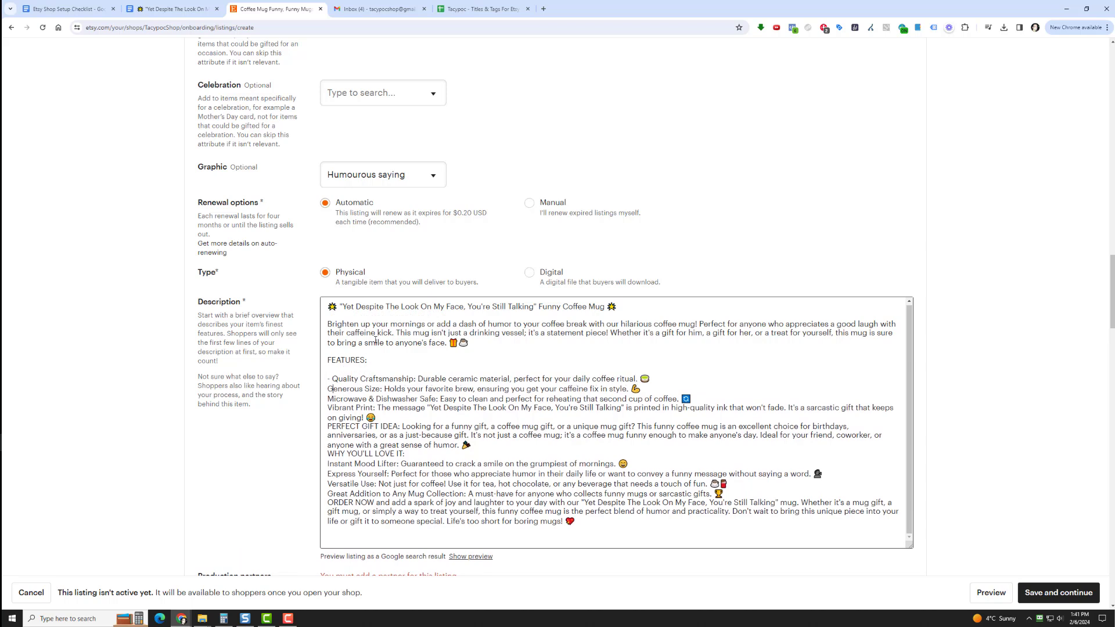
type("- ")
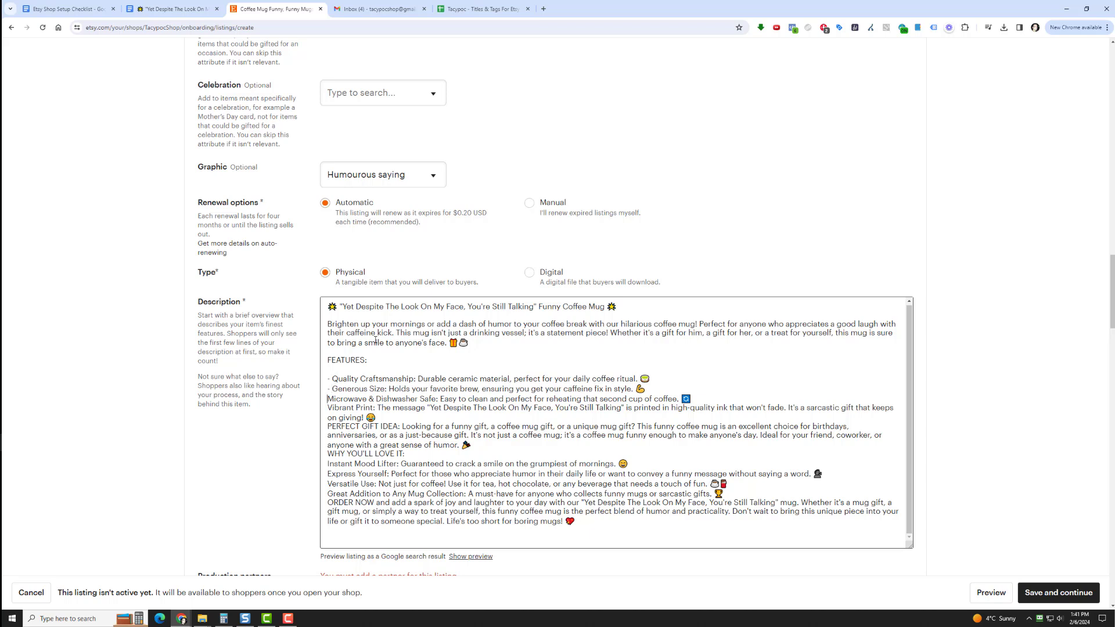
type("- ")
type("-")
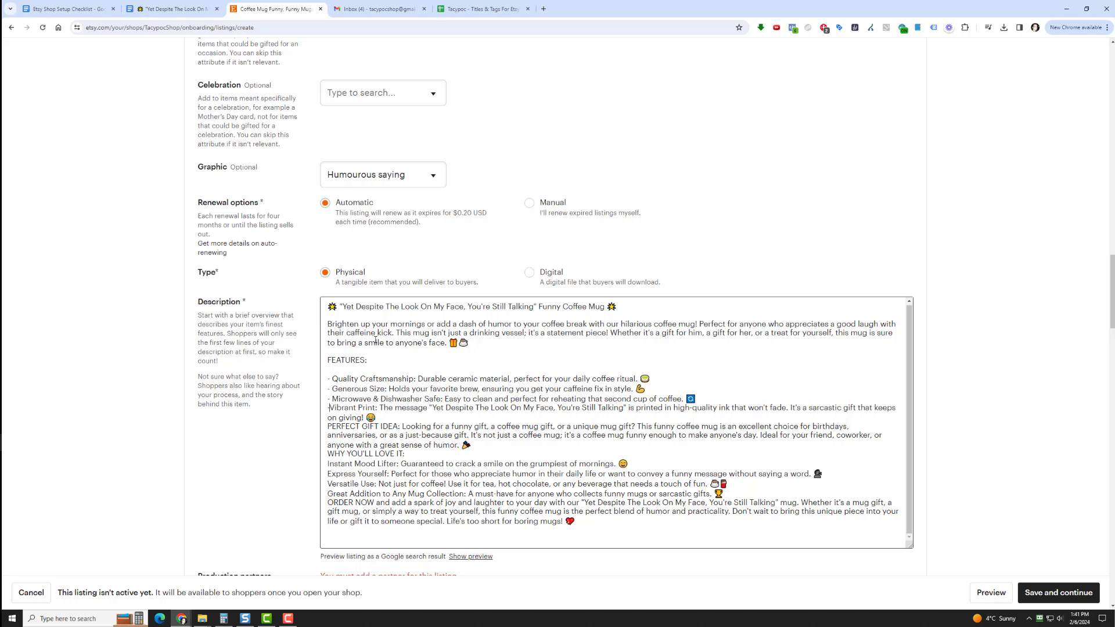
Set off the PERFECT GIFT IDEA, WHY YOU'LL LOVE IT and ORDER NOW headings on their own lines with blank lines around them
key("Return")
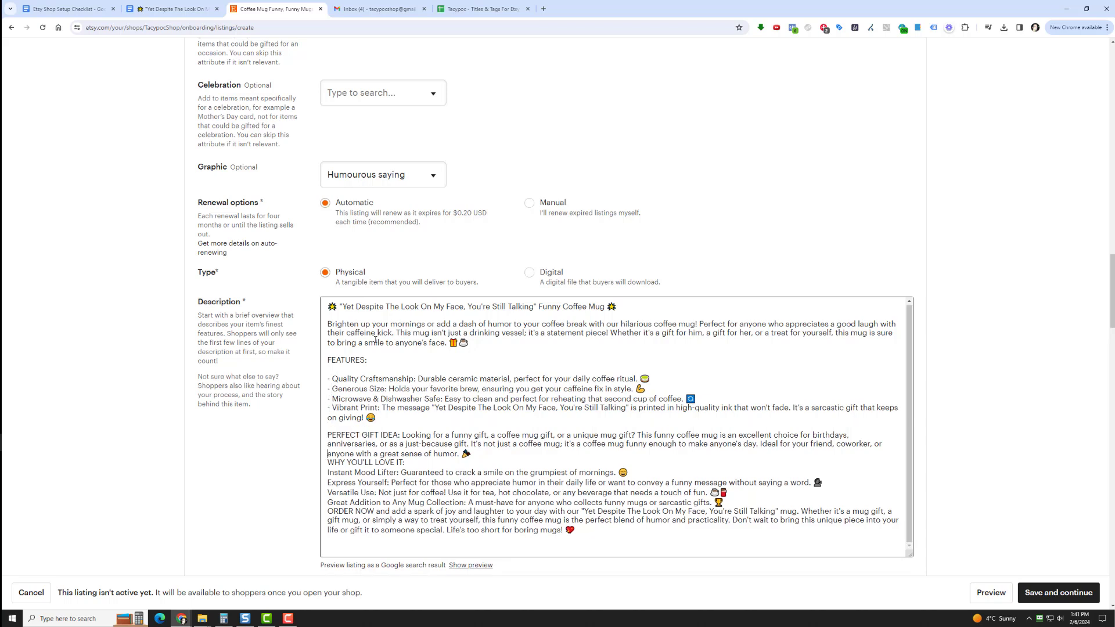
key("Return")
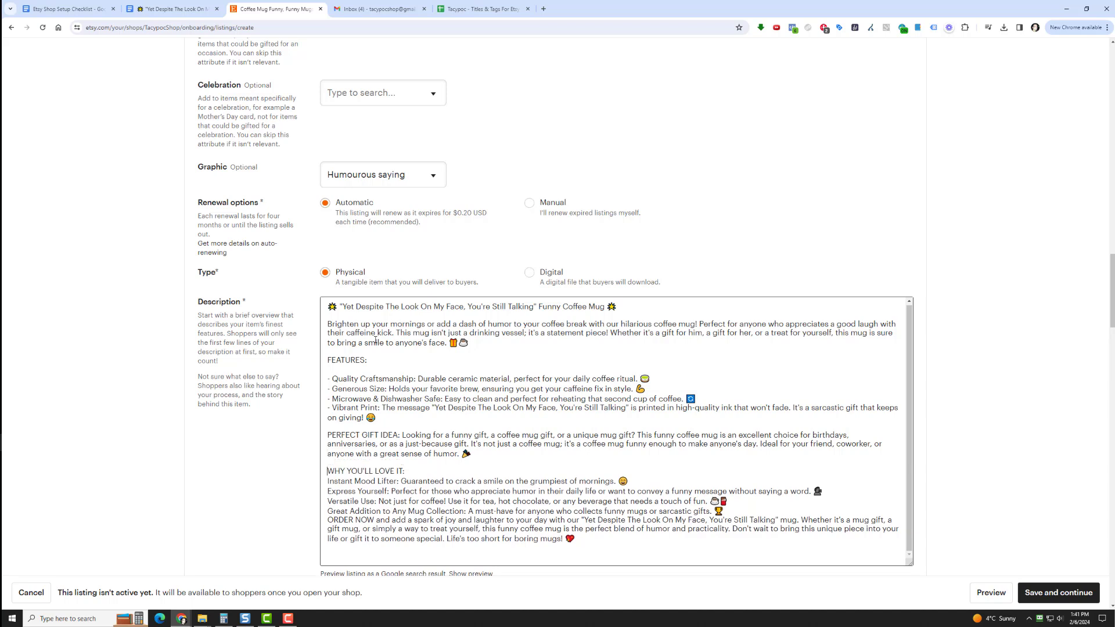
key("Return")
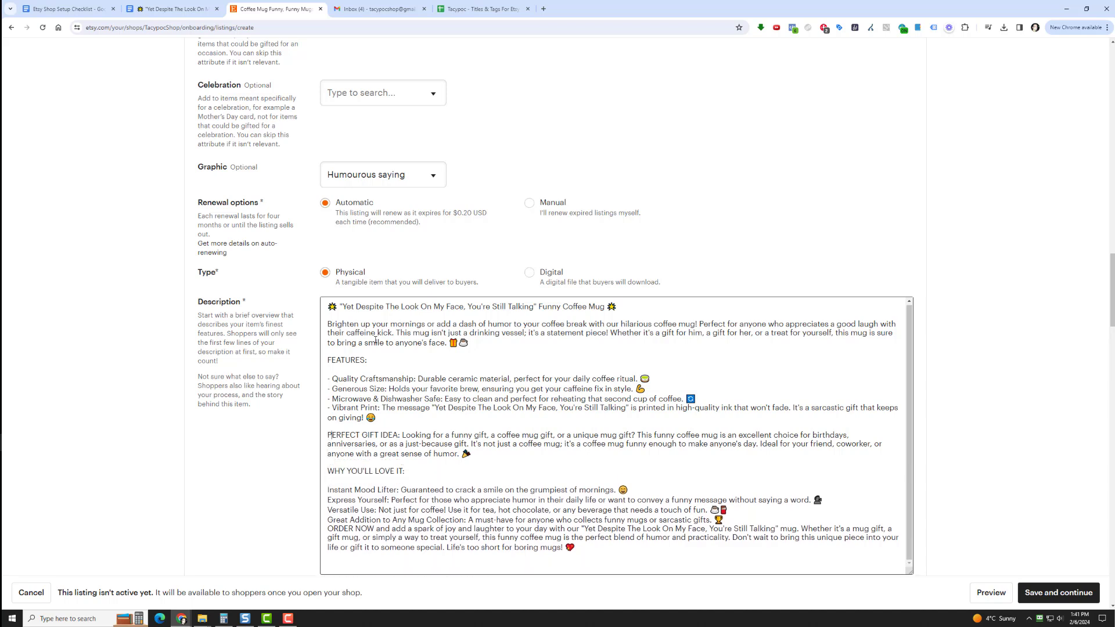
key("Return")
key("Return")
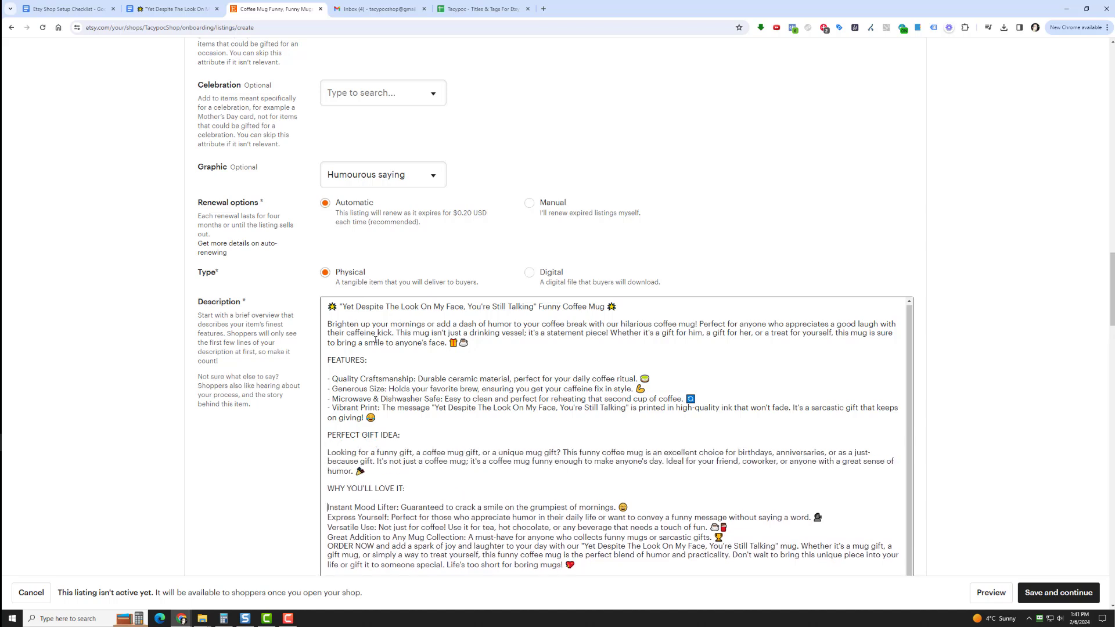
key("Return")
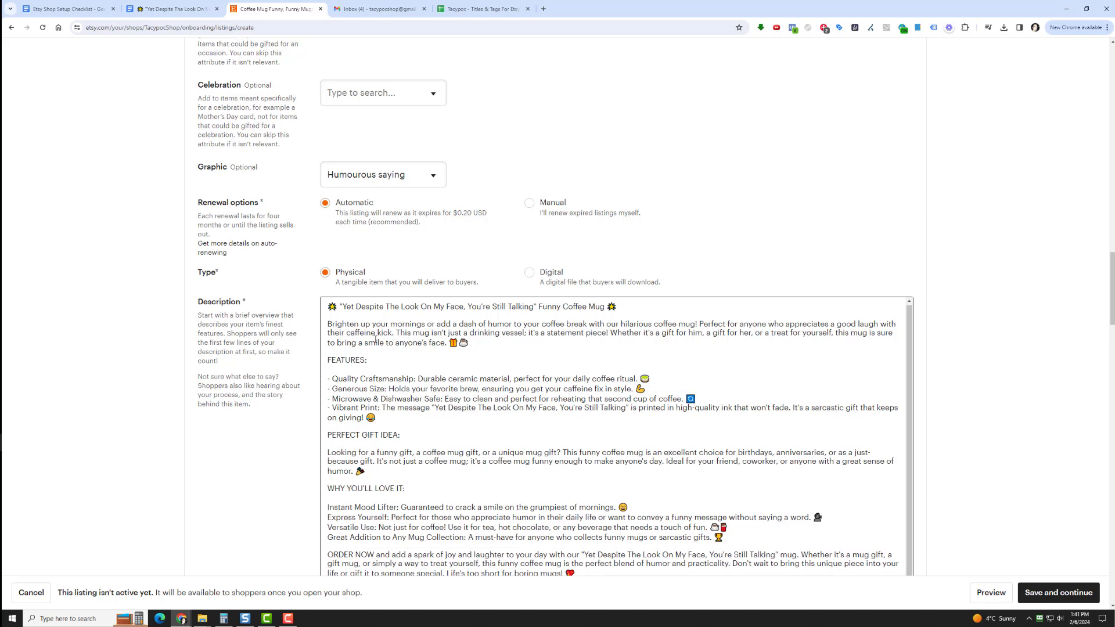
key("Return")
key("Return")
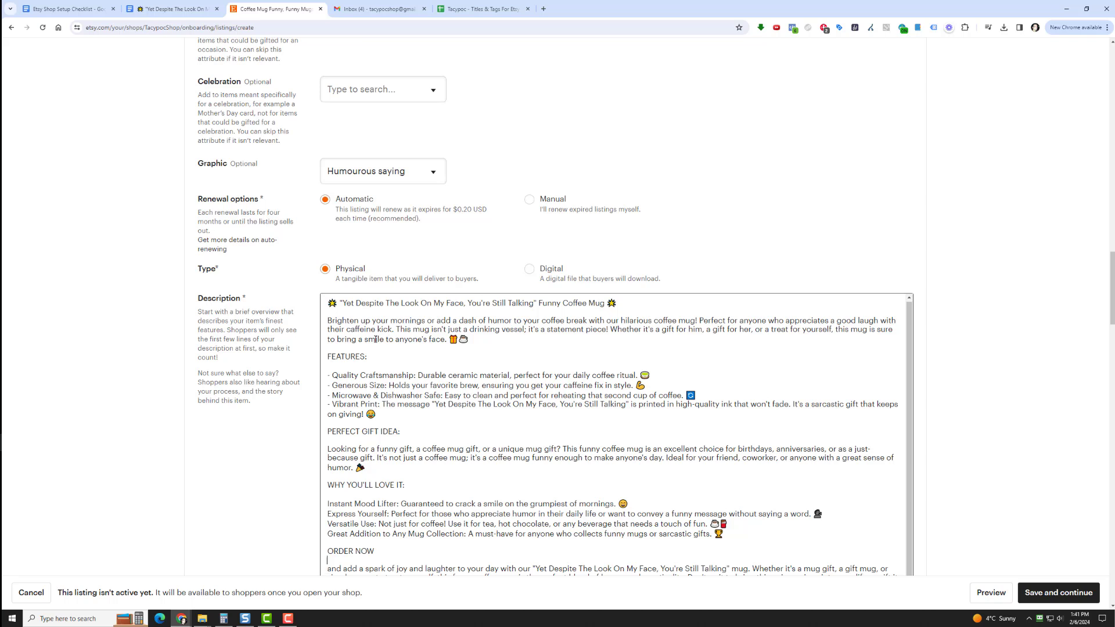
Put a dash before each of the four lines under WHY YOU'LL LOVE IT in the description
type("- ")
type("- ")
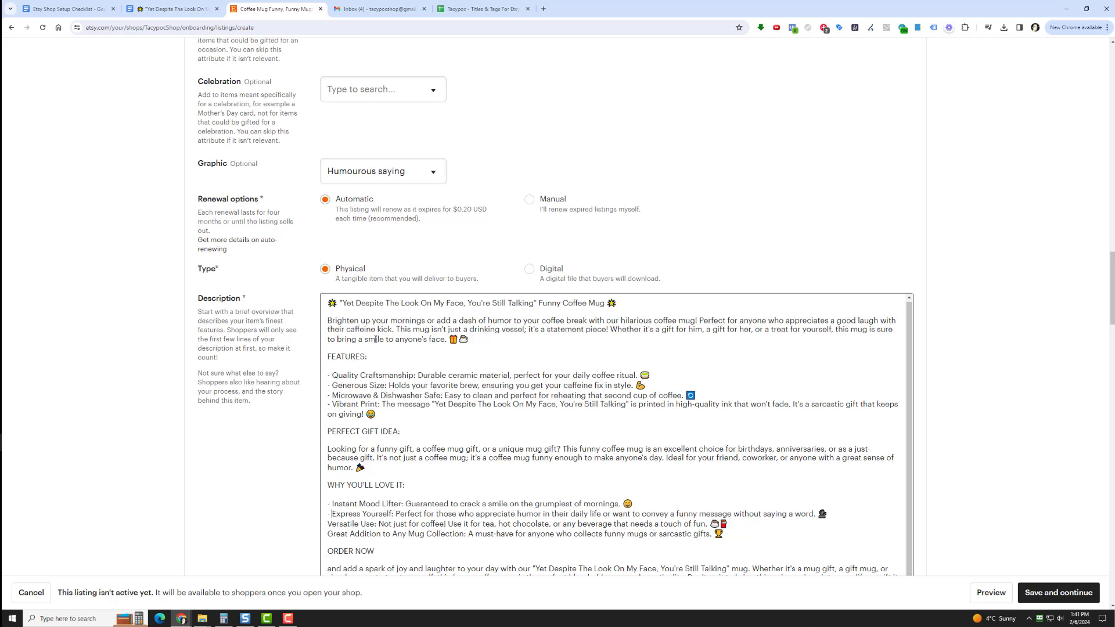
type("-")
key("Down")
type("-")
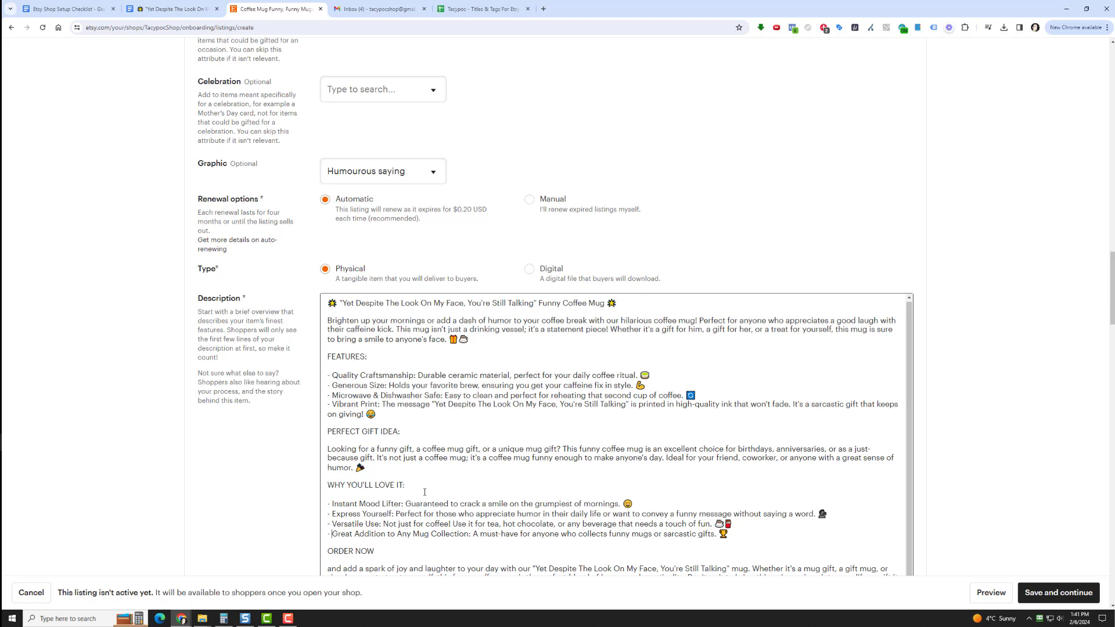
Start a new production partner for the listing and name it Printify
scroll(607, 441, "down", 2)
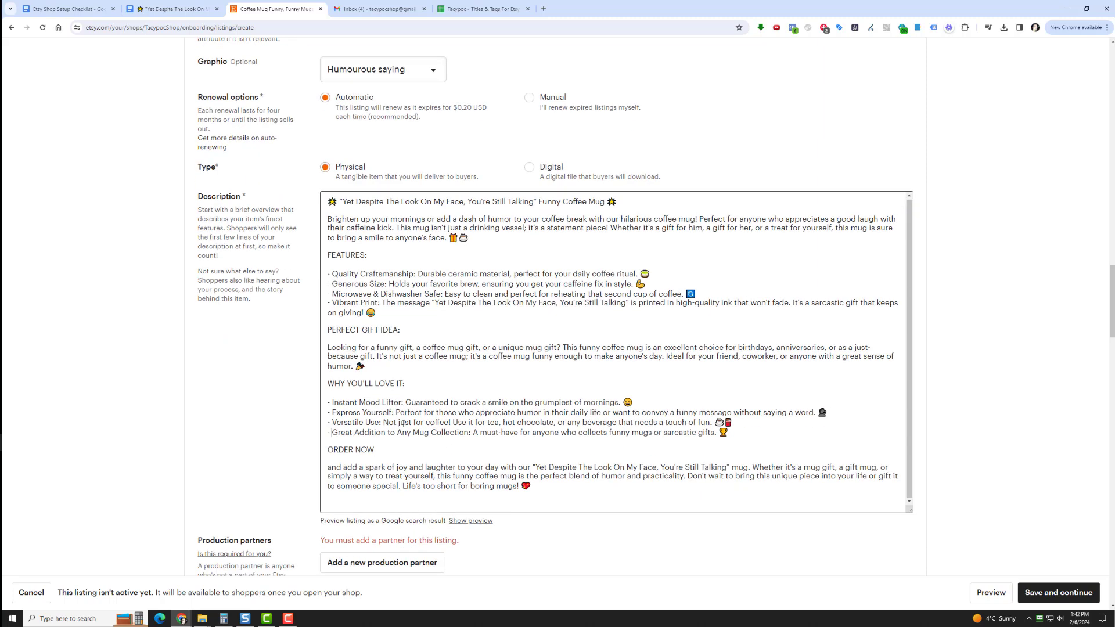
scroll(299, 452, "down", 4)
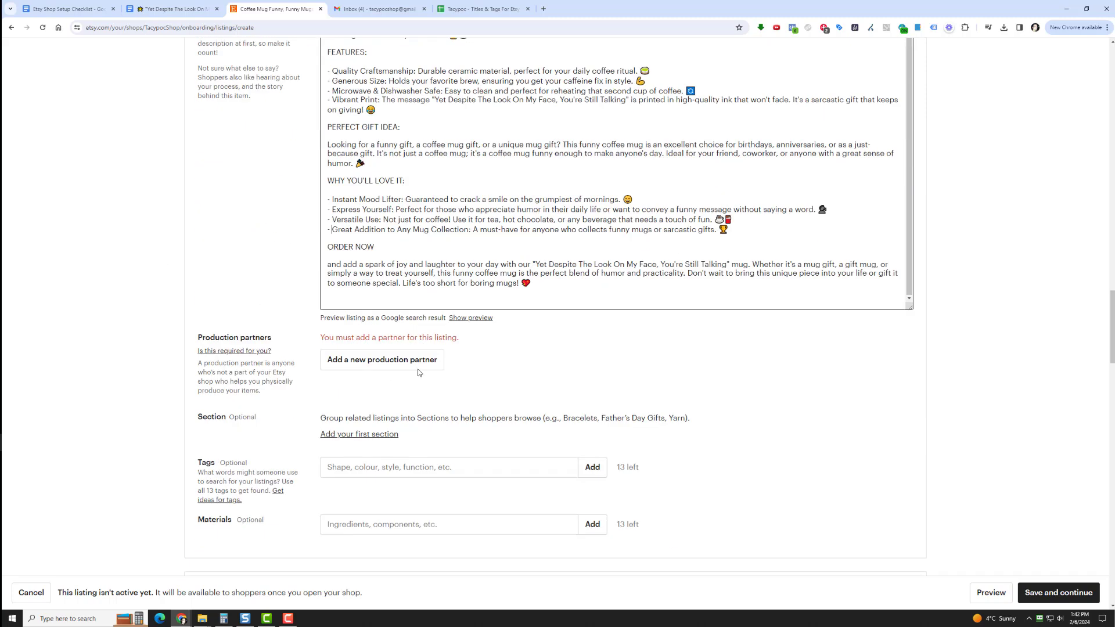
left_click(371, 360)
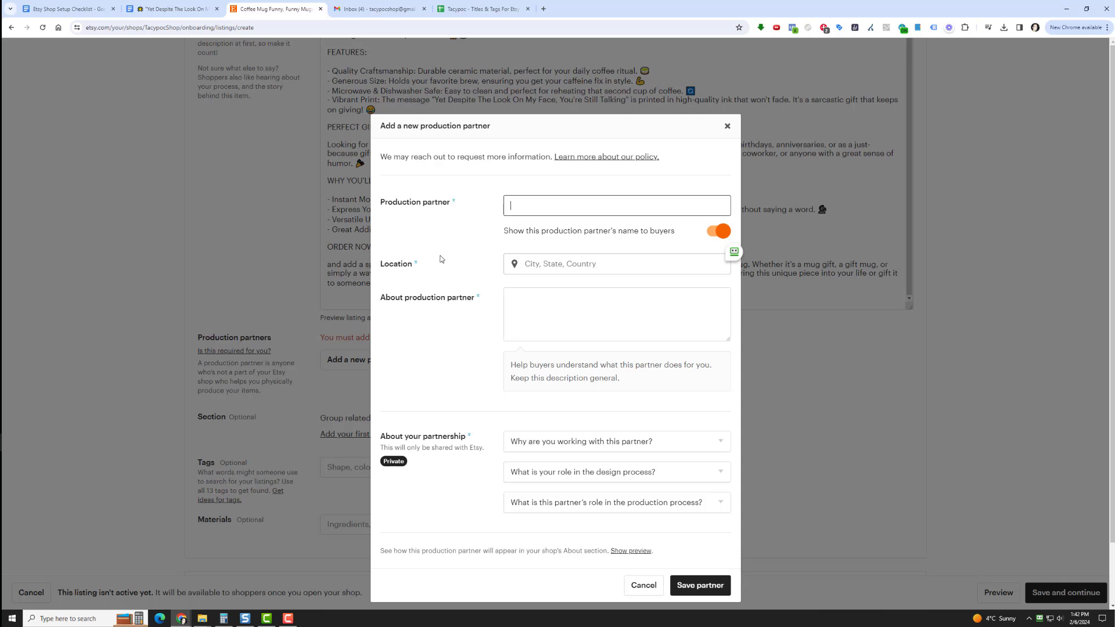
type("PRinti")
key("Tab")
key("Tab")
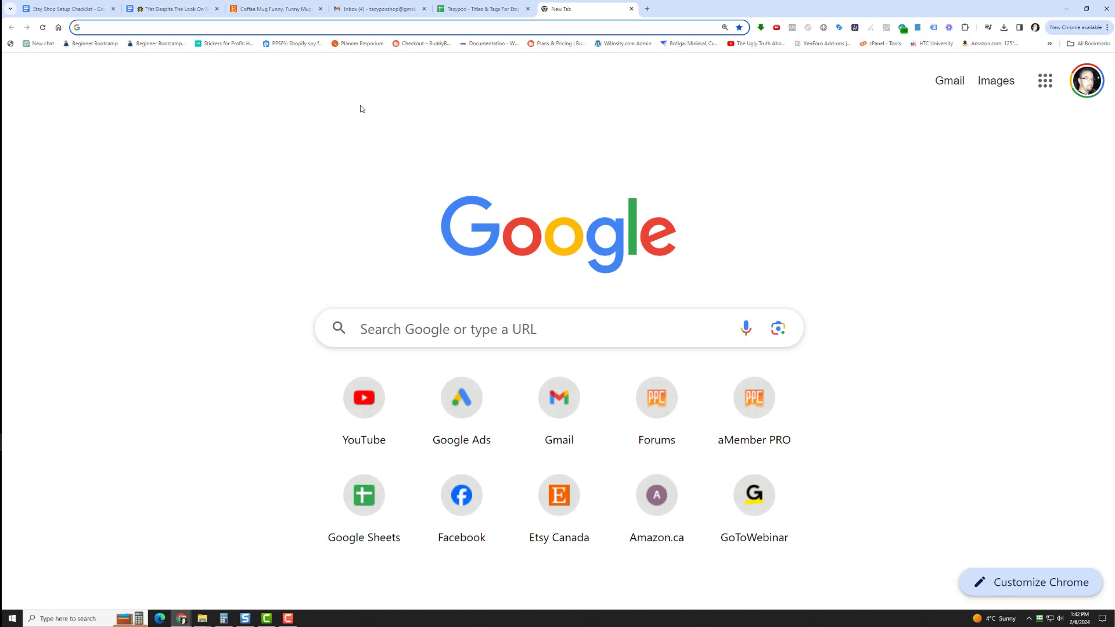
Search Google in a new browser tab for "where is printify located?"
type("where is printify l")
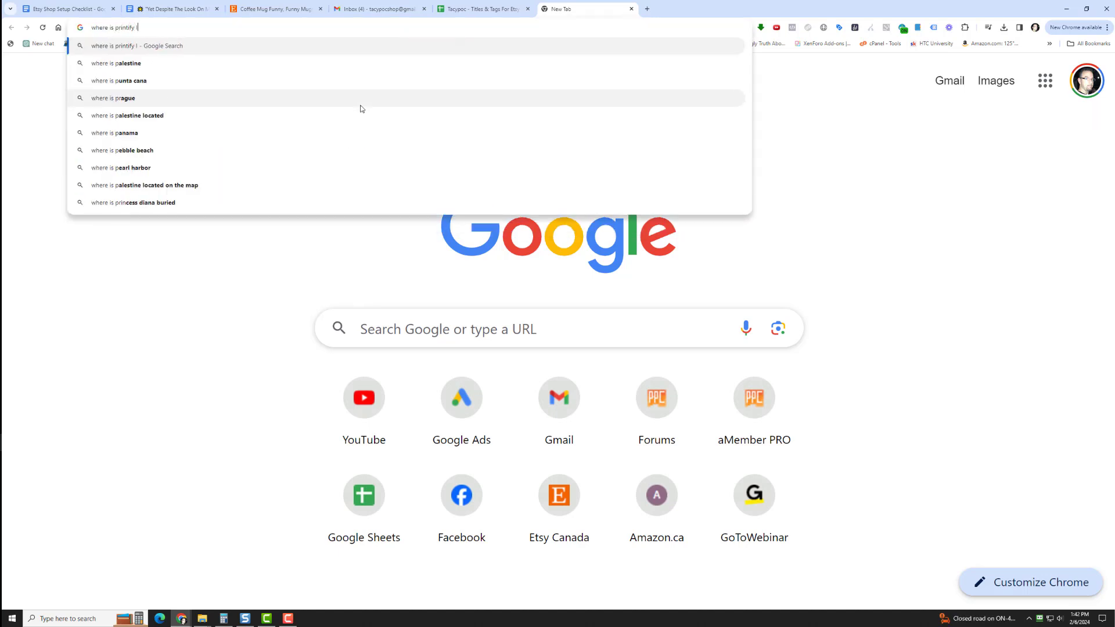
type("ocated?")
key("Return")
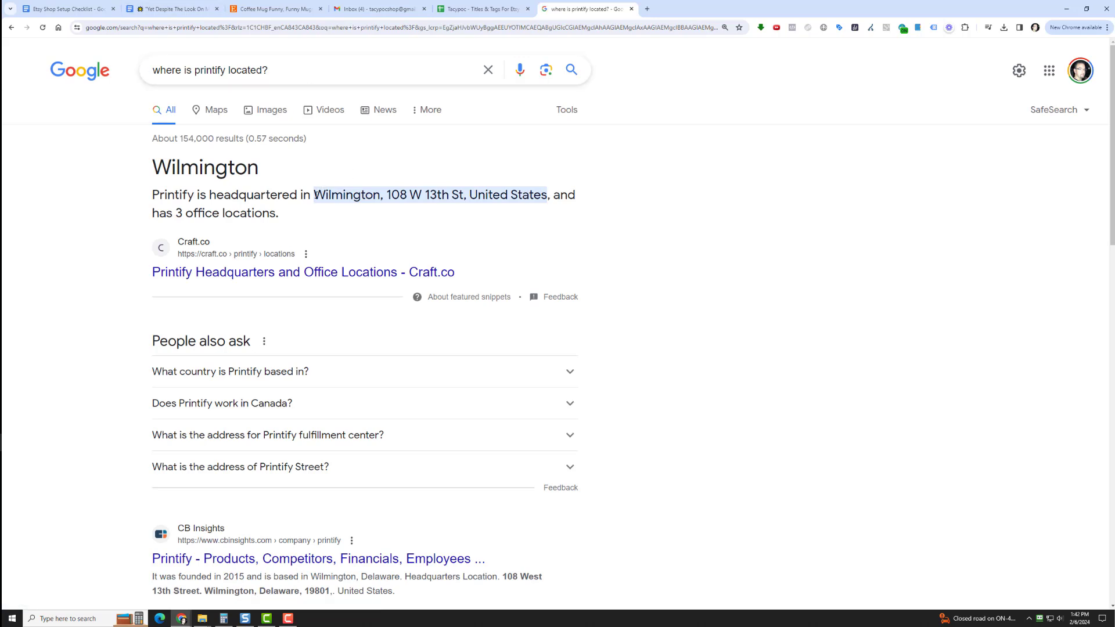
Open the Craft.co result on Printify's headquarters in a new tab and examine its office locations
left_click_drag(317, 194, 529, 196)
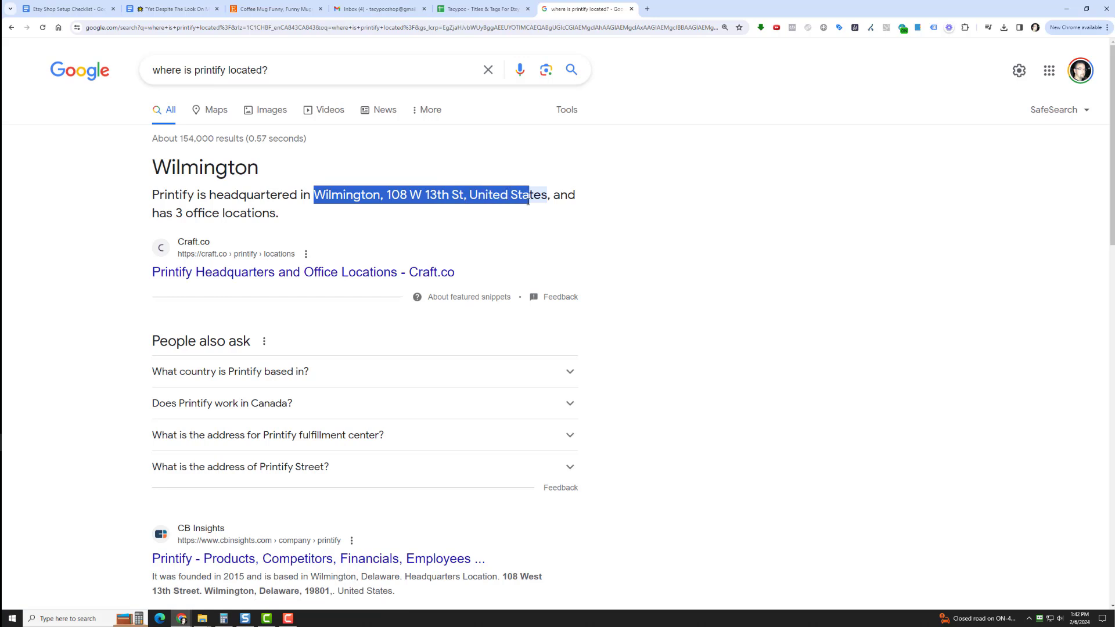
right_click(381, 273)
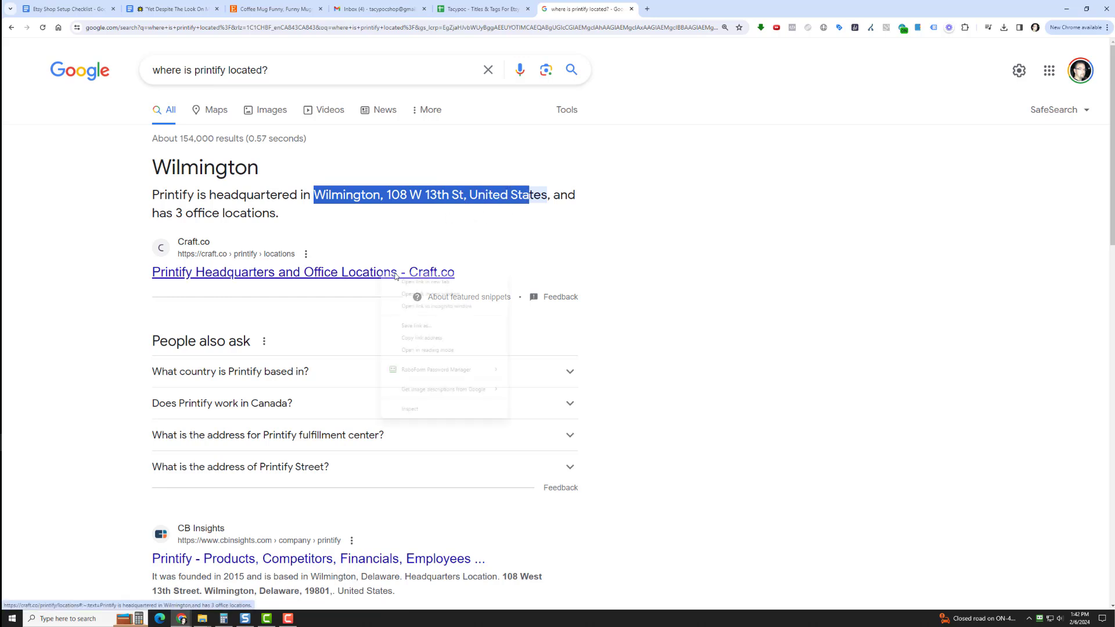
left_click(418, 283)
left_click(690, 9)
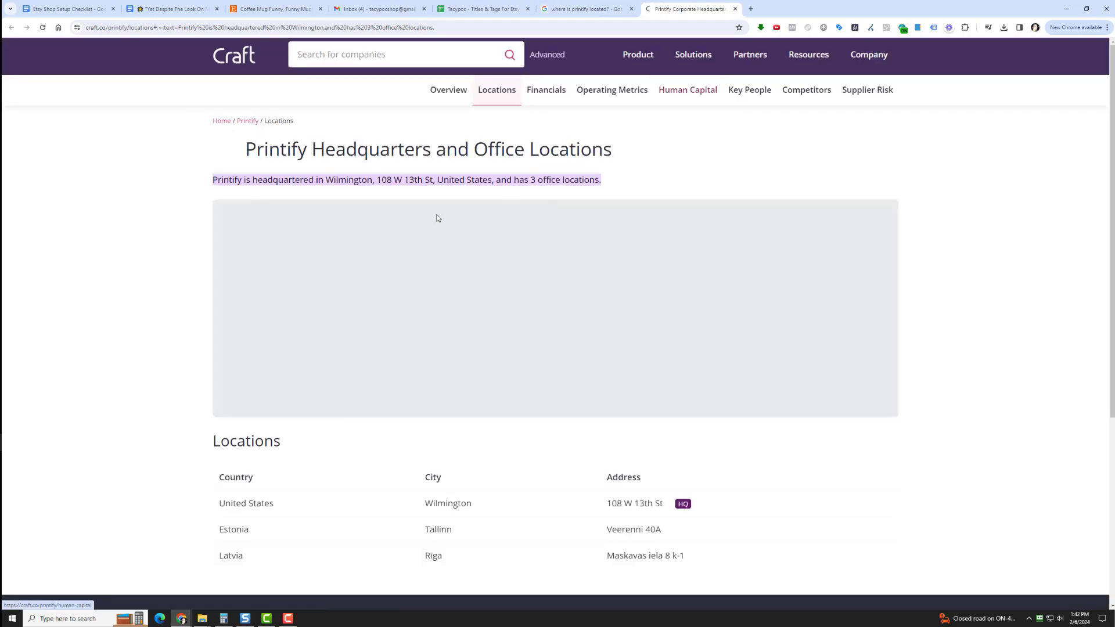
scroll(121, 419, "down", 2)
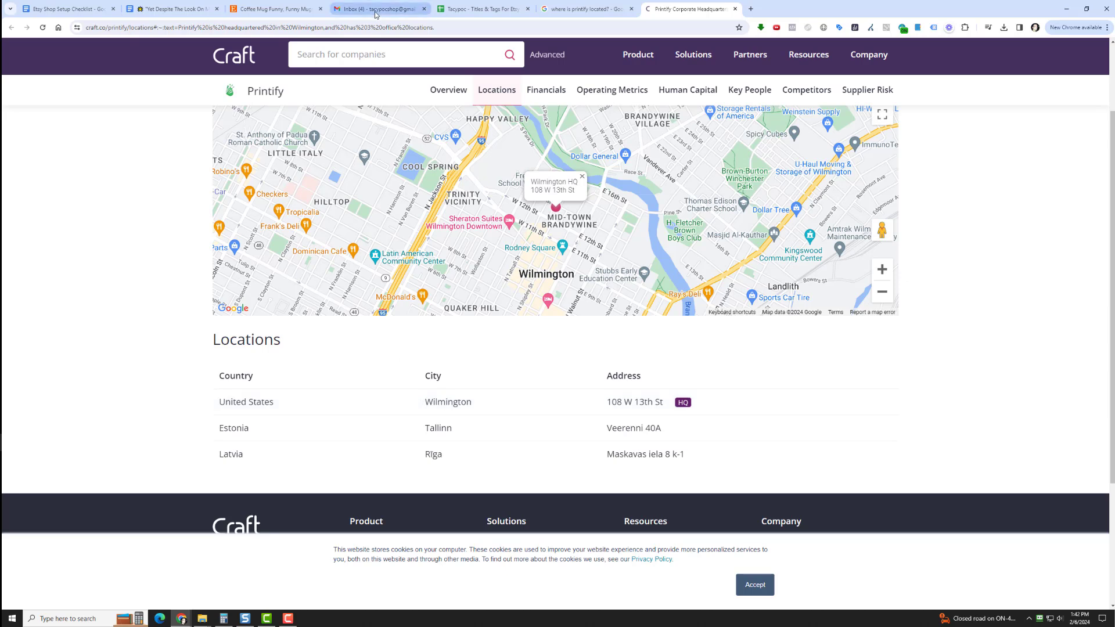
Return to the Etsy listing and set the new production partner's location to United States Of America
left_click(255, 5)
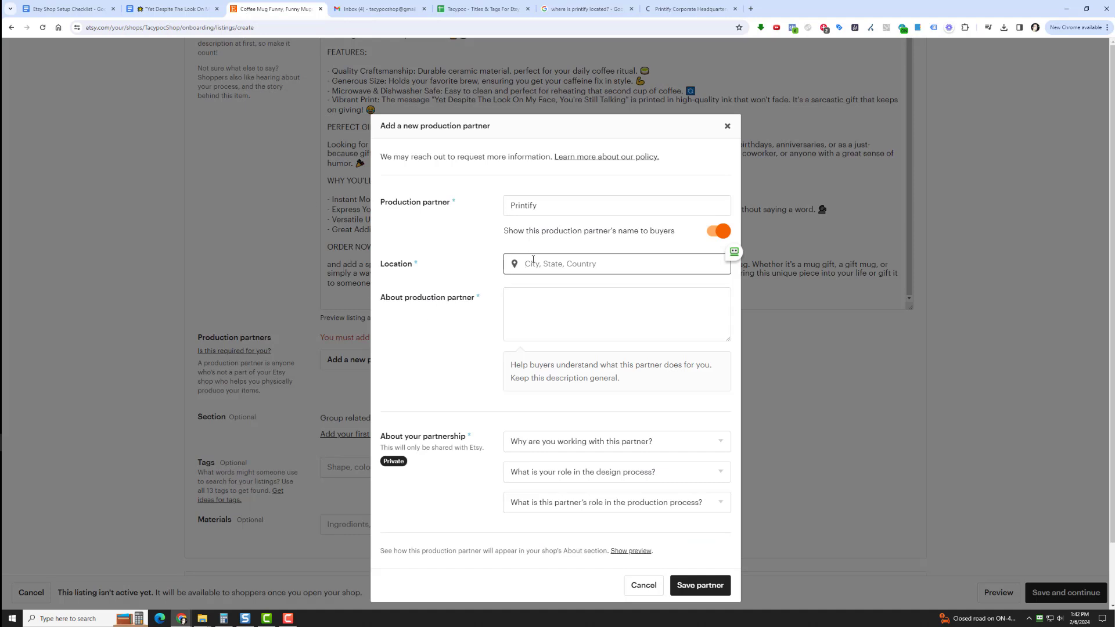
type("Wilmington")
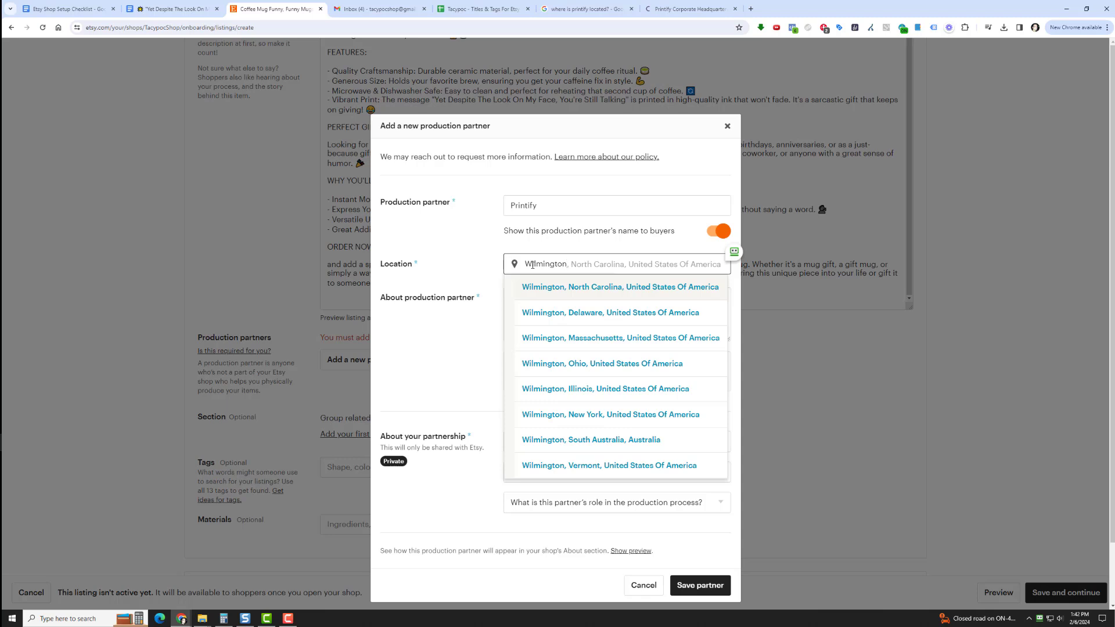
key("BackSpace")
key("BackSpace")
key("BackSpace")
key("BackSpace")
key("BackSpace")
key("BackSpace")
key("BackSpace")
key("BackSpace")
key("BackSpace")
key("BackSpace")
type("u")
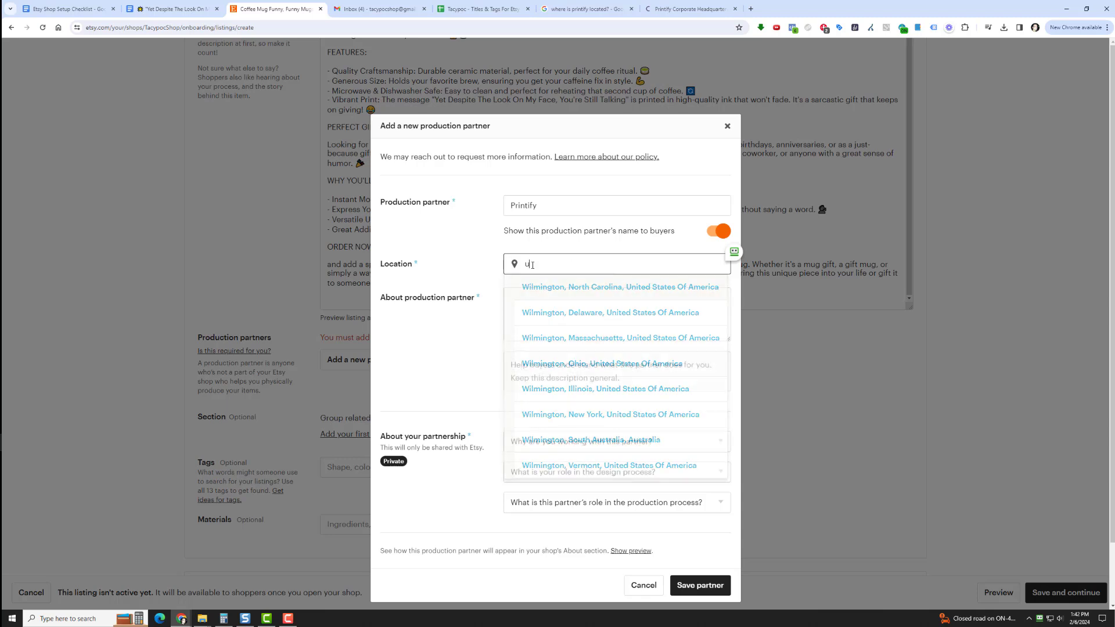
type("nited states")
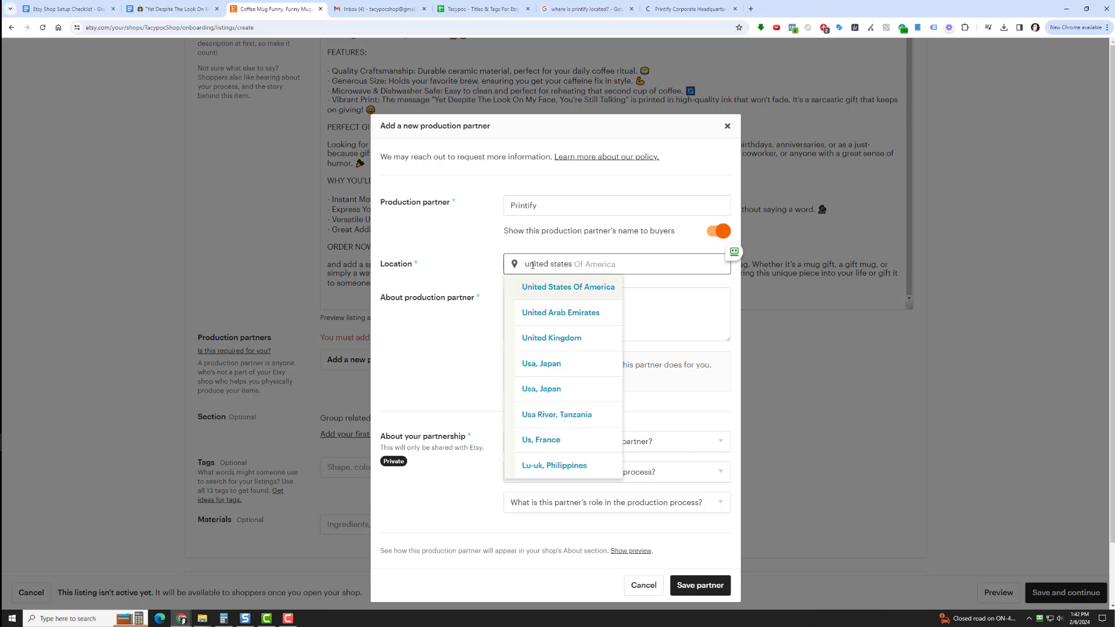
key("Return")
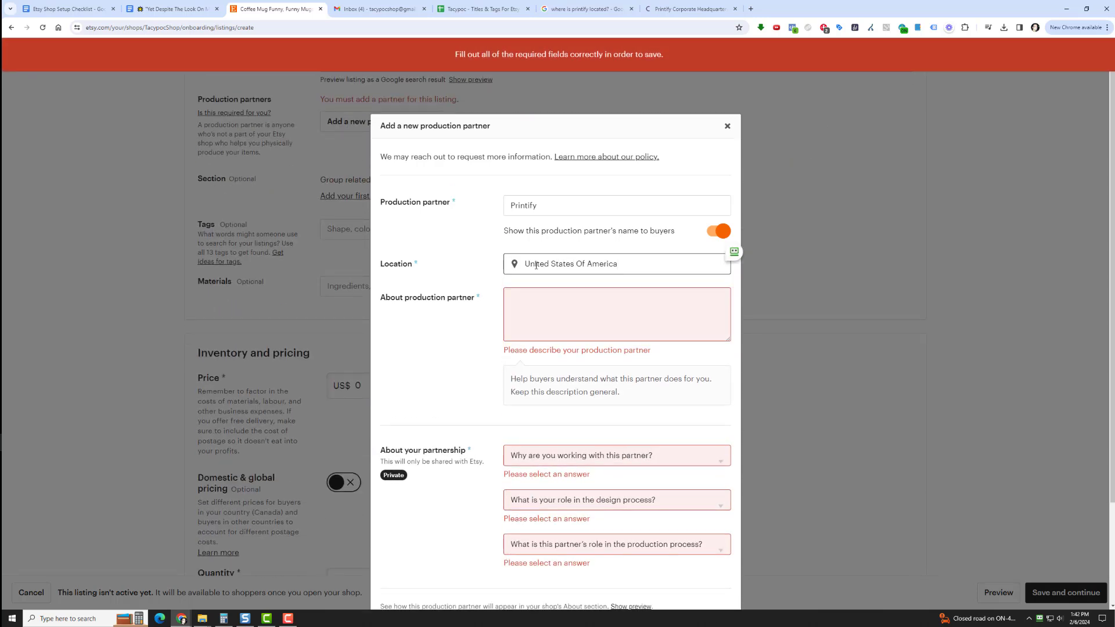
Describe the production partner as "They help me handle the sales volume on my store by printing, packing and shipping the mugs for me."
left_click(564, 321)
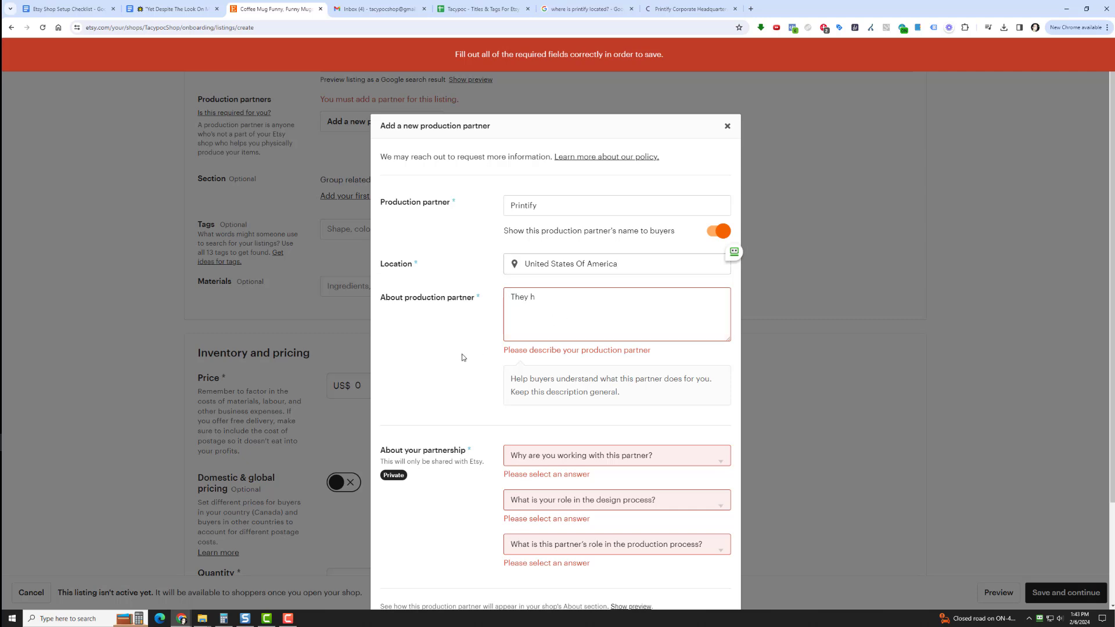
type("They help me")
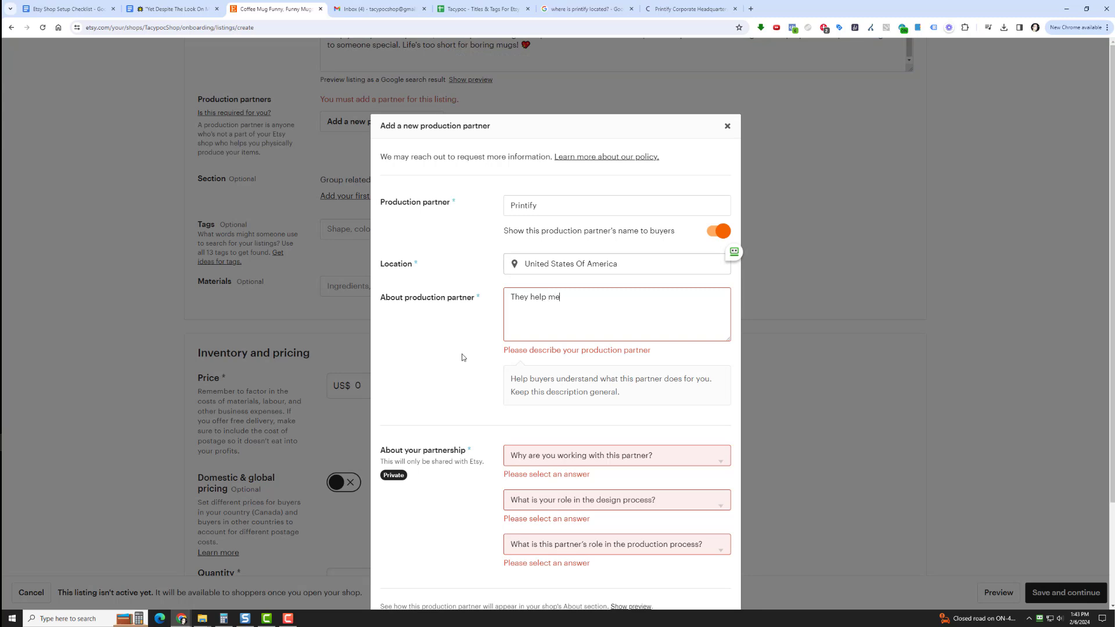
type(" handle the sales vom")
key("BackSpace")
type("omume on my store by print and ")
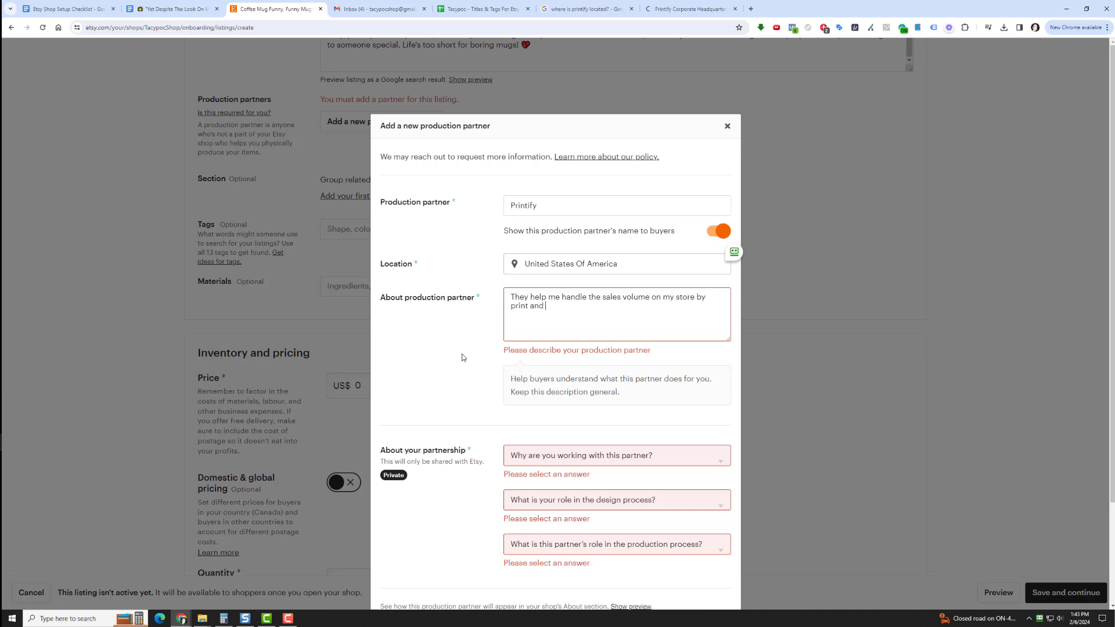
type("packing the mugs for me.")
key("Delete")
key("Delete")
key("Delete")
key("Delete")
type("ing,")
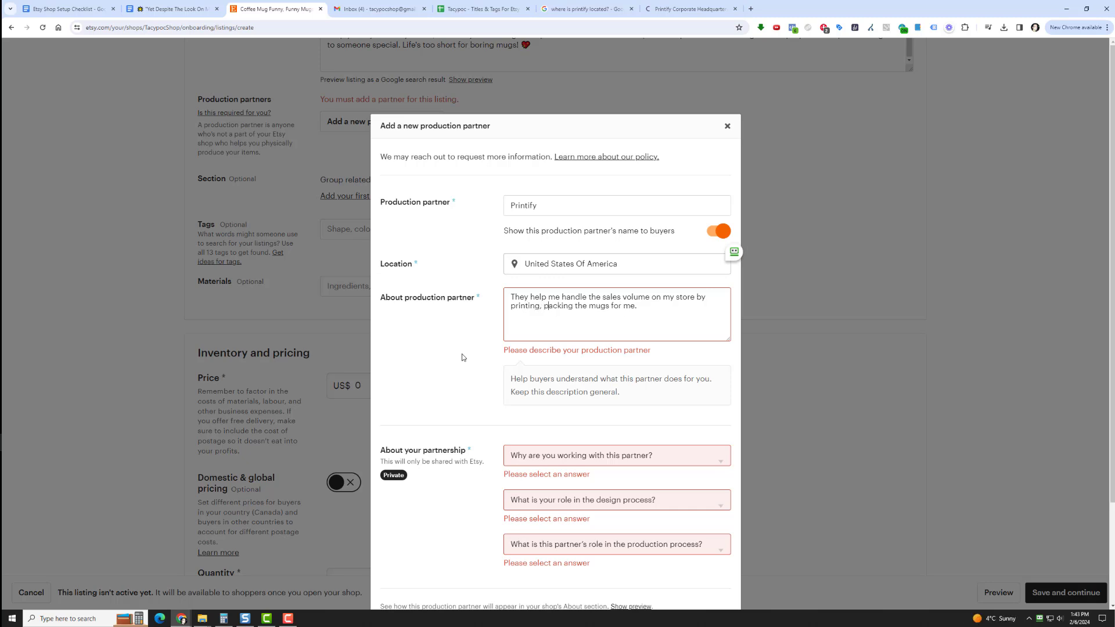
type(" packing and shipping")
left_click(462, 357)
Give lacking the technical ability or equipment to make it entirely by myself as the reason for working with this partner
scroll(462, 356, "down", 2)
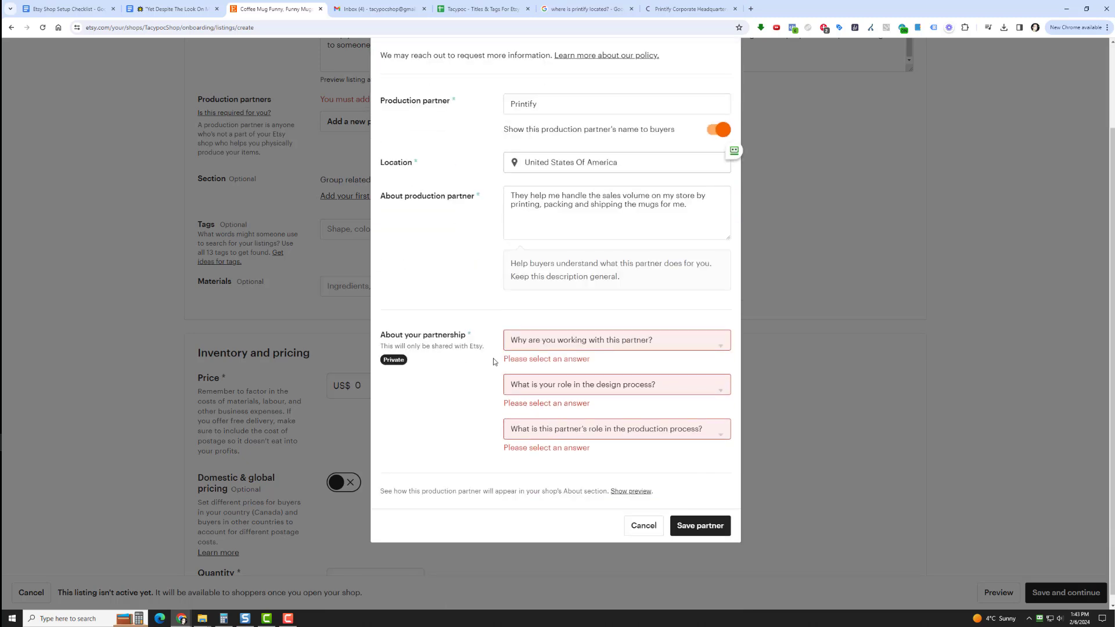
left_click(549, 345)
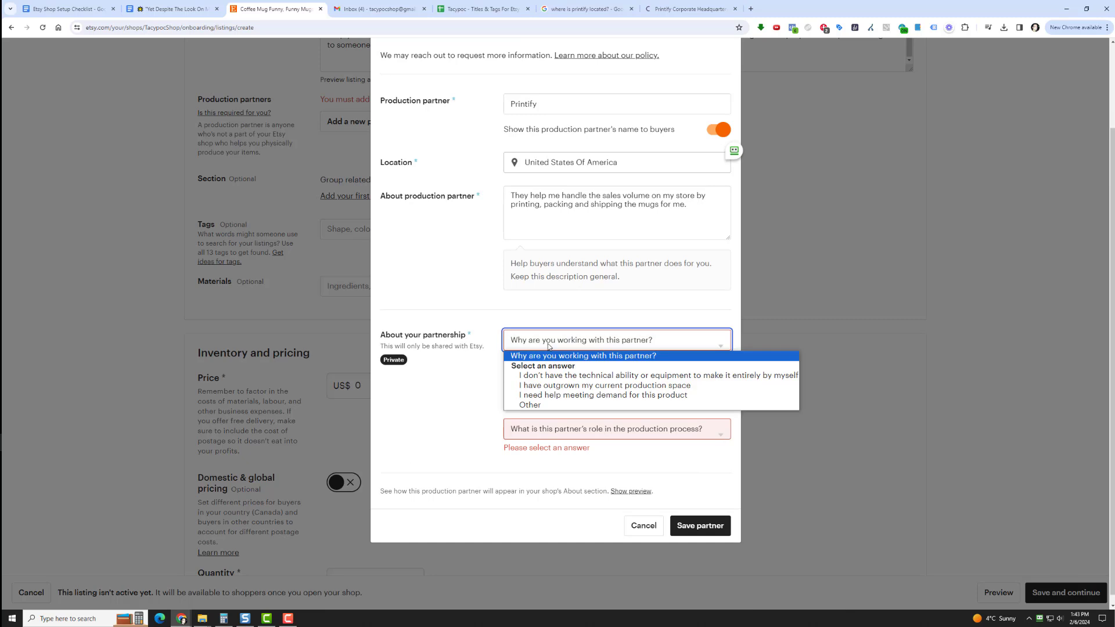
left_click(569, 375)
left_click(589, 348)
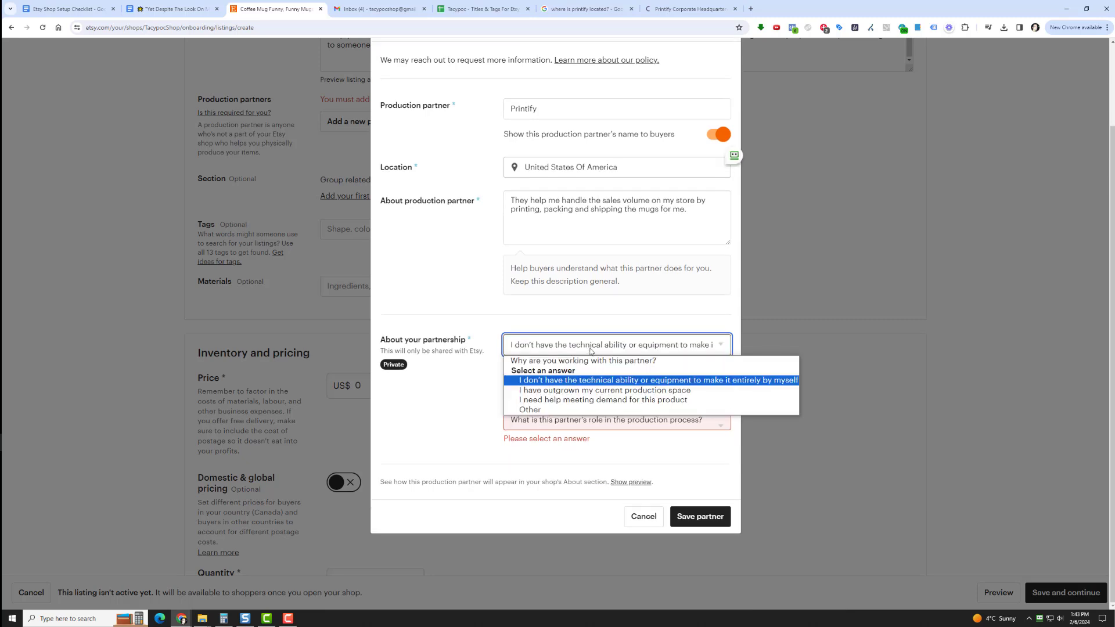
left_click(622, 382)
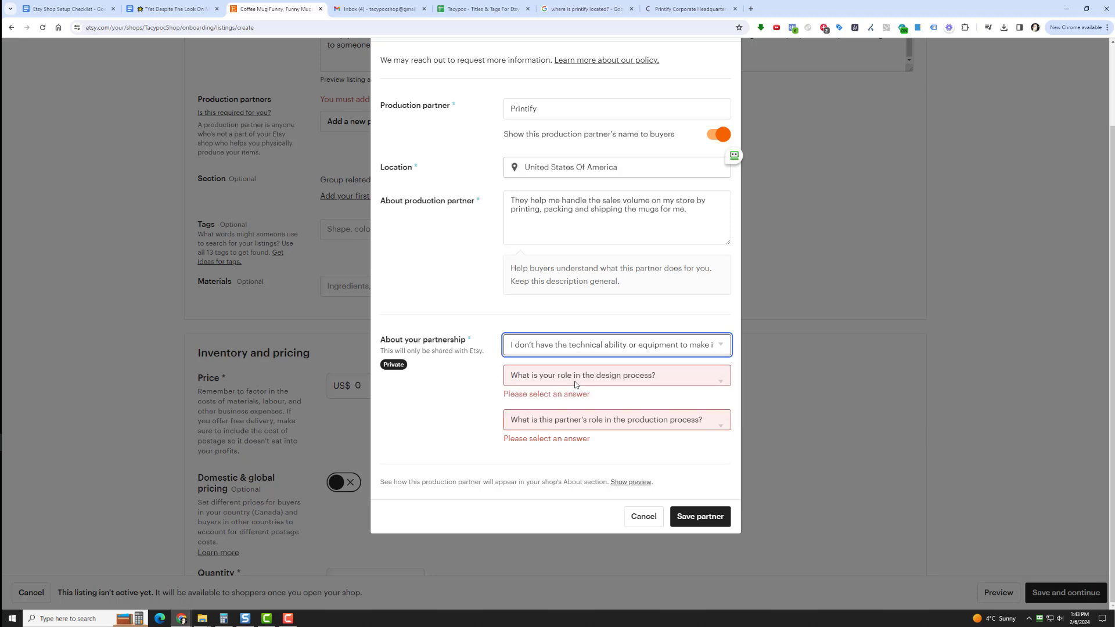
Answer "I design everything myself" for the design role and "They do everything for me" for the partner's production role, and save the partner
left_click(576, 382)
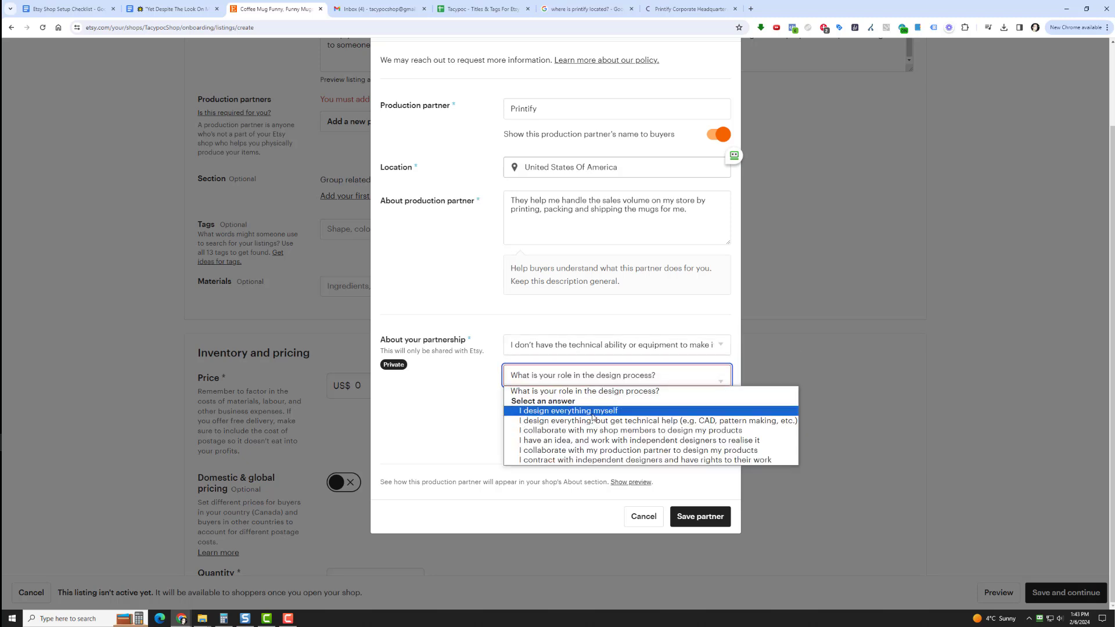
left_click(593, 413)
left_click(590, 423)
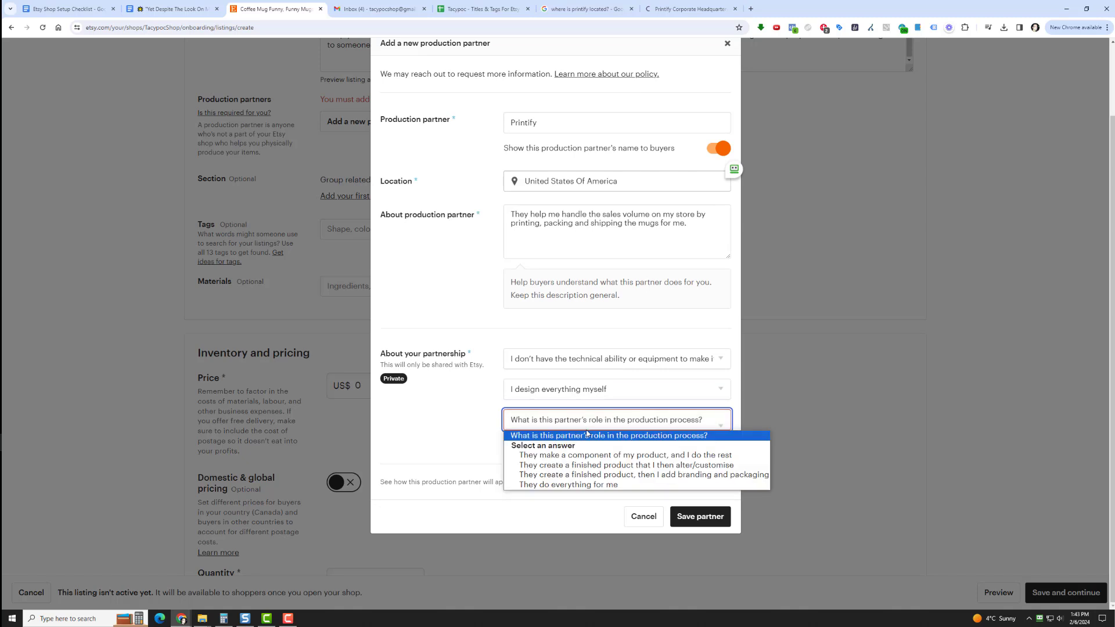
left_click(607, 485)
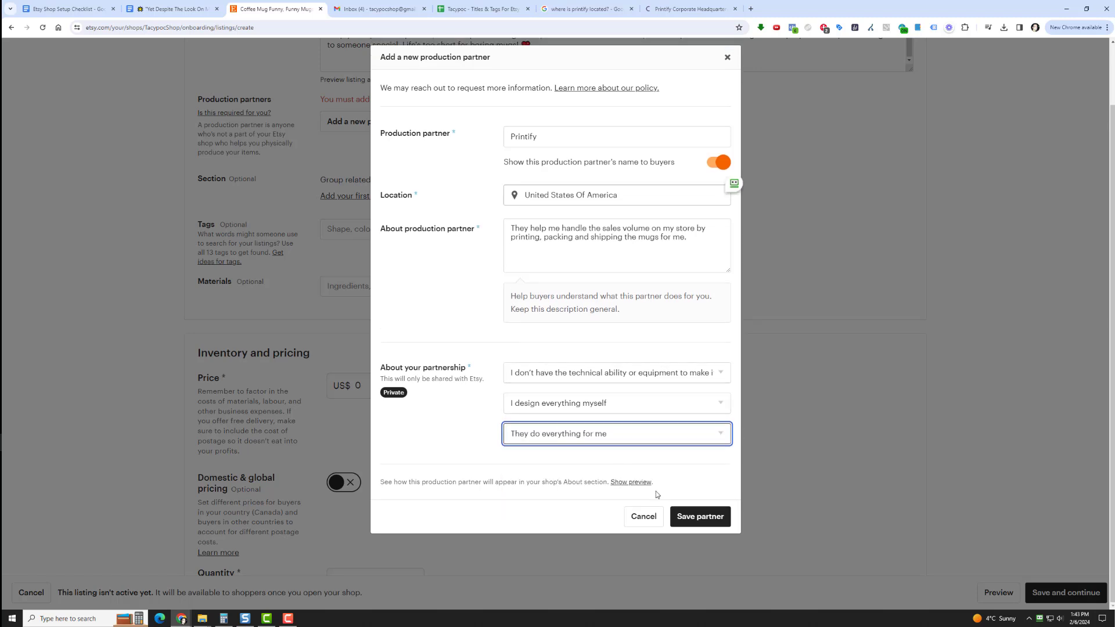
left_click(698, 518)
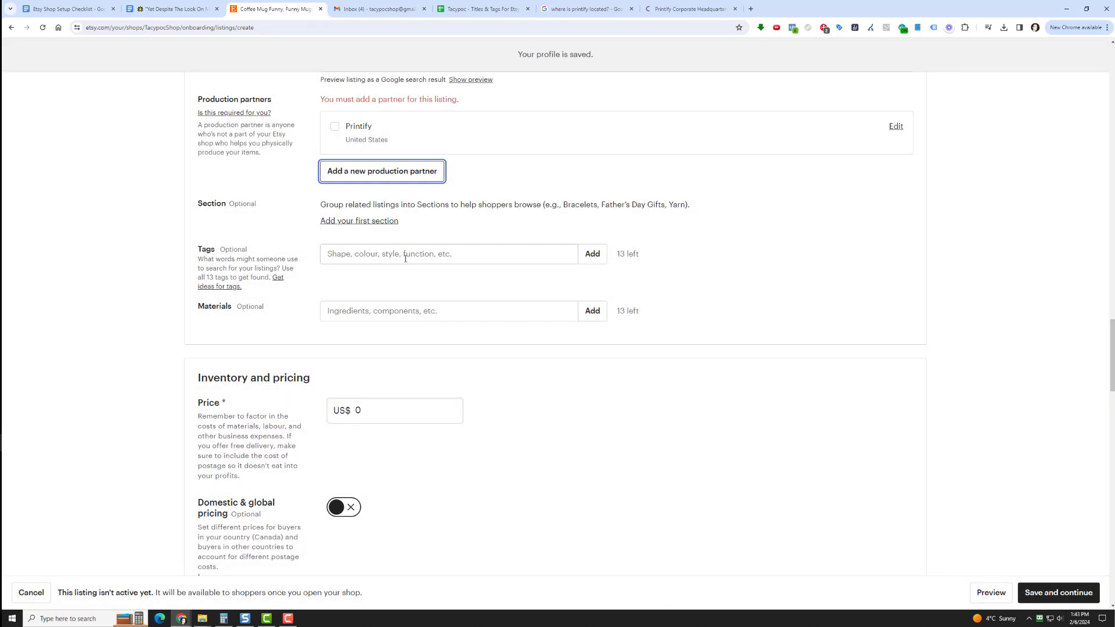
Switch to the Titles & Tags For Etsy spreadsheet and randomize the order of the keywords in column A
left_click(477, 4)
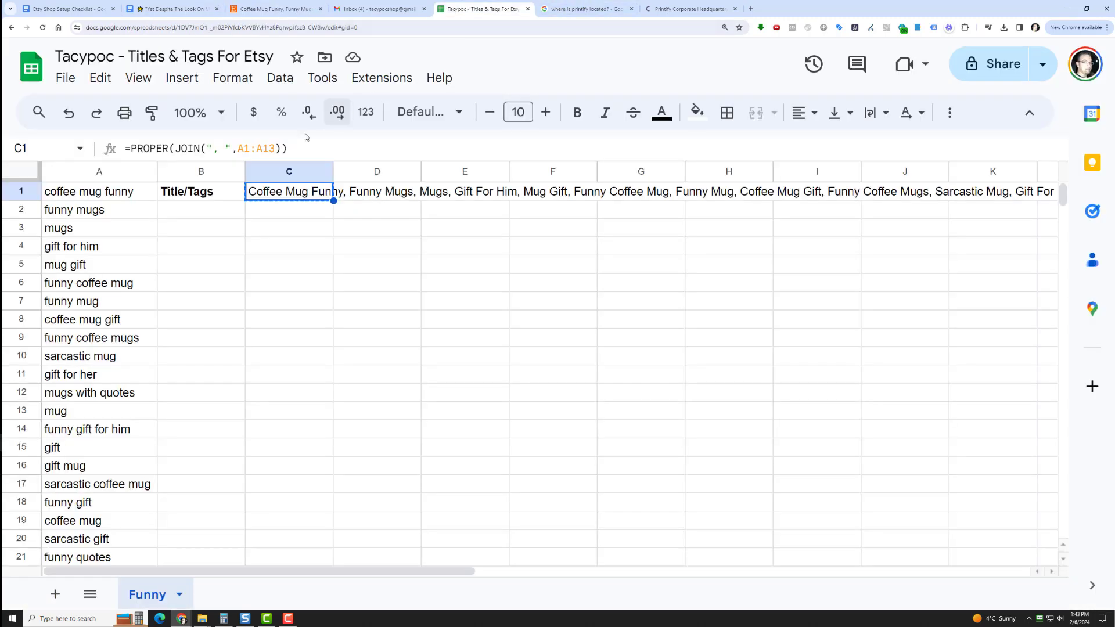
left_click(80, 170)
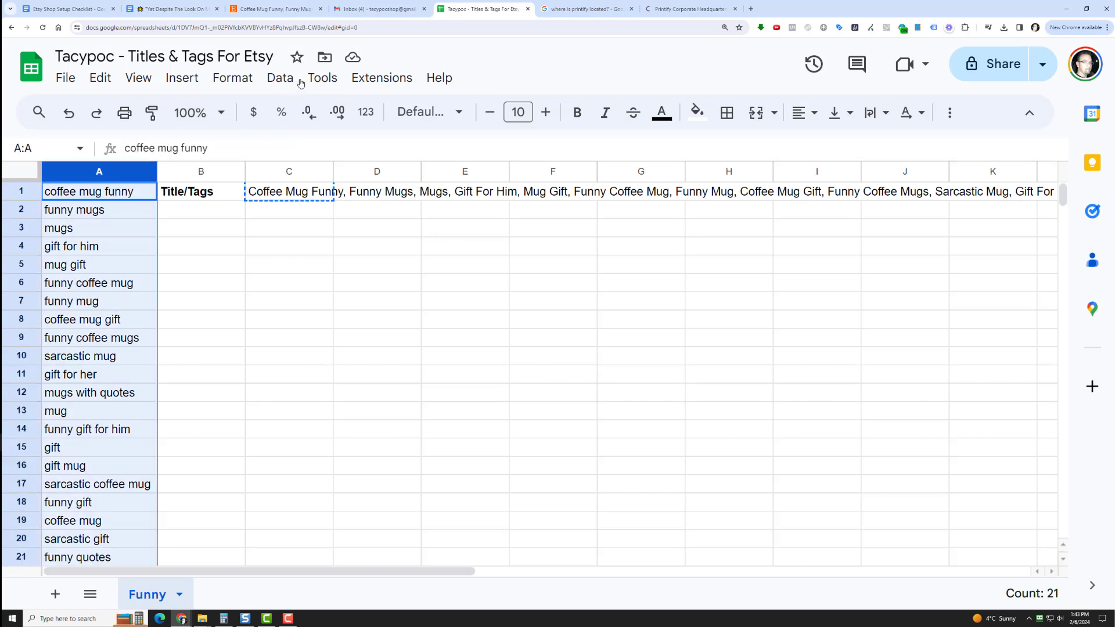
left_click(266, 76)
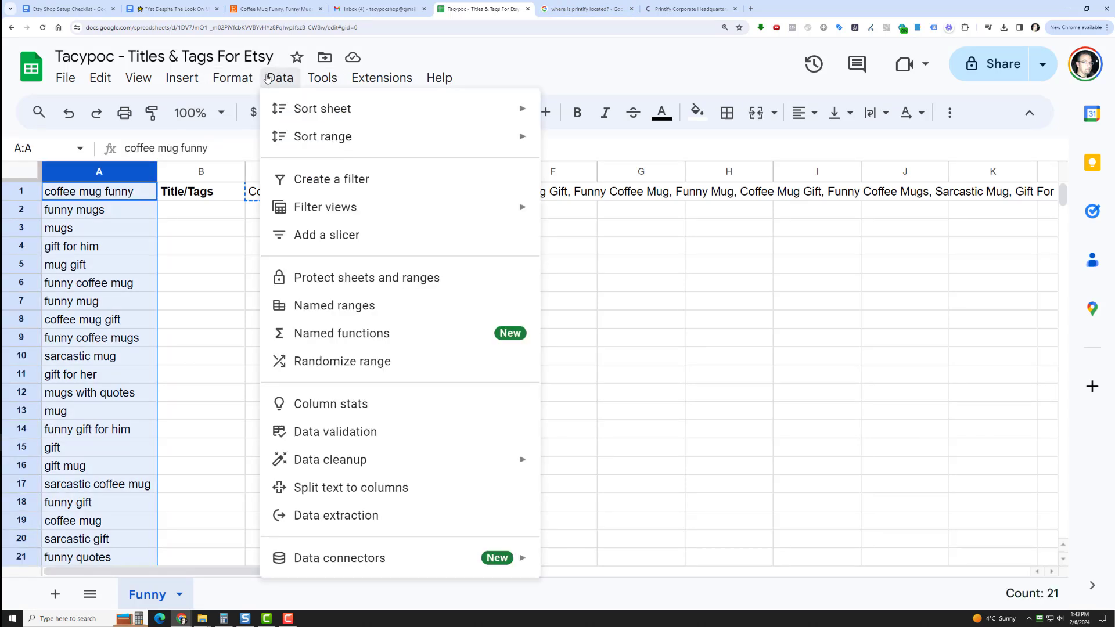
left_click(342, 362)
Copy the joined keyword list from cell C1 and add it as the tags of the Etsy listing
right_click(290, 187)
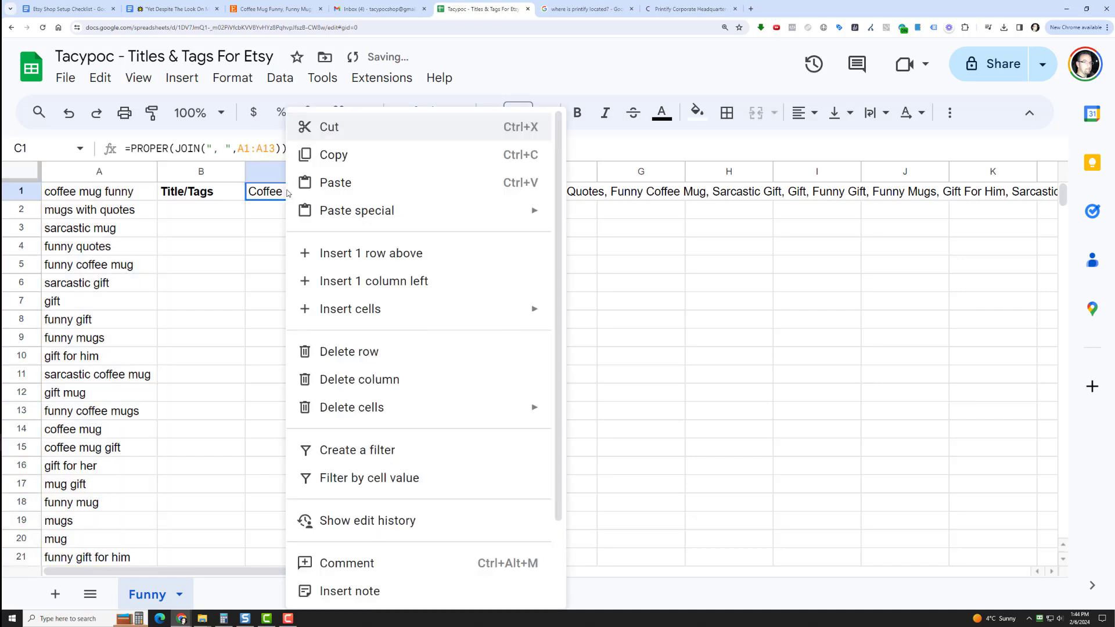
left_click(379, 152)
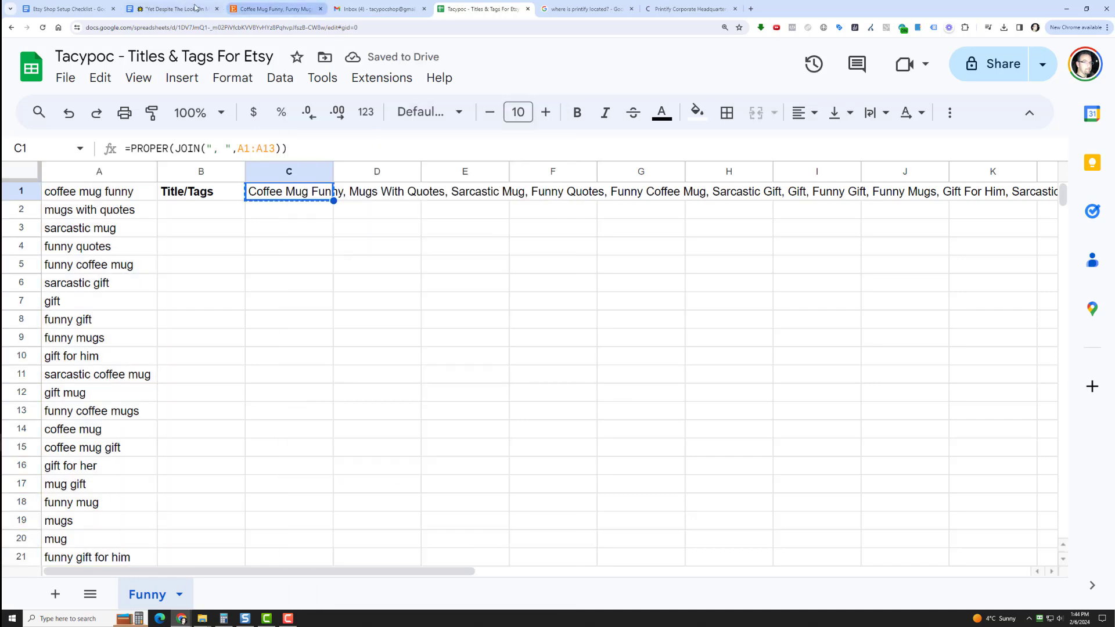
left_click(273, 9)
left_click(338, 255)
right_click(338, 255)
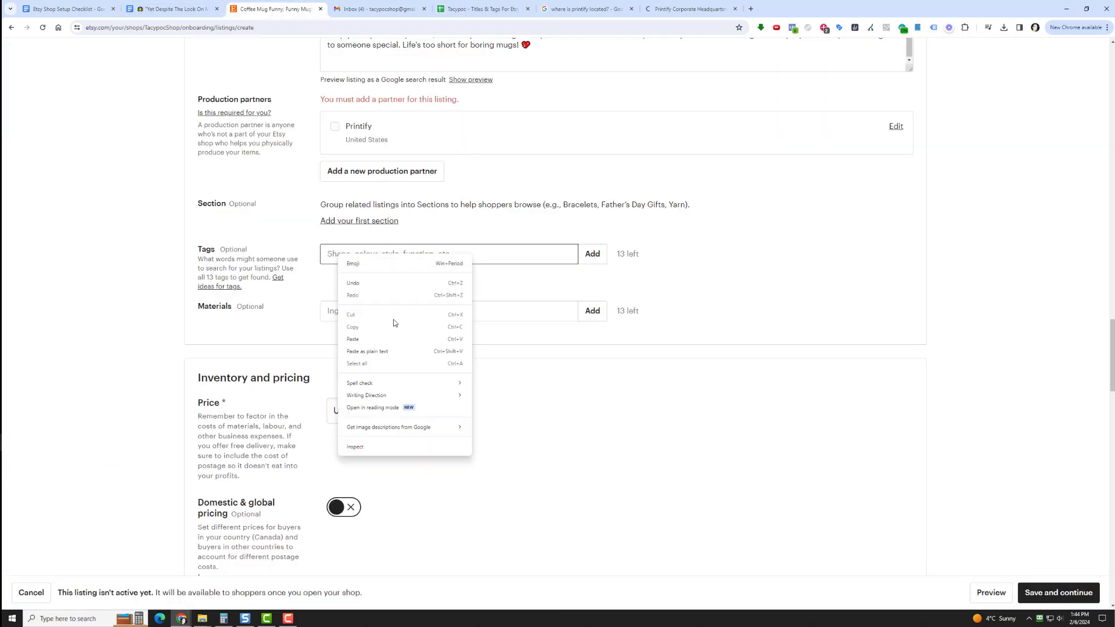
left_click(390, 341)
left_click(592, 254)
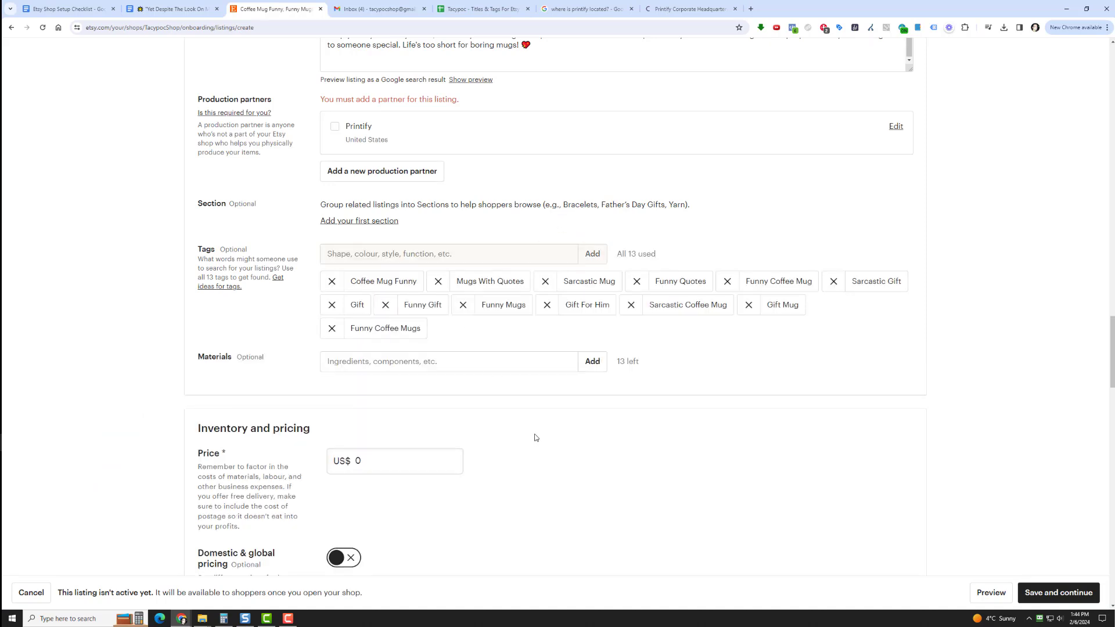
Add Ceramic as a material of the listing and set its price to US$ 12.49
left_click(544, 364)
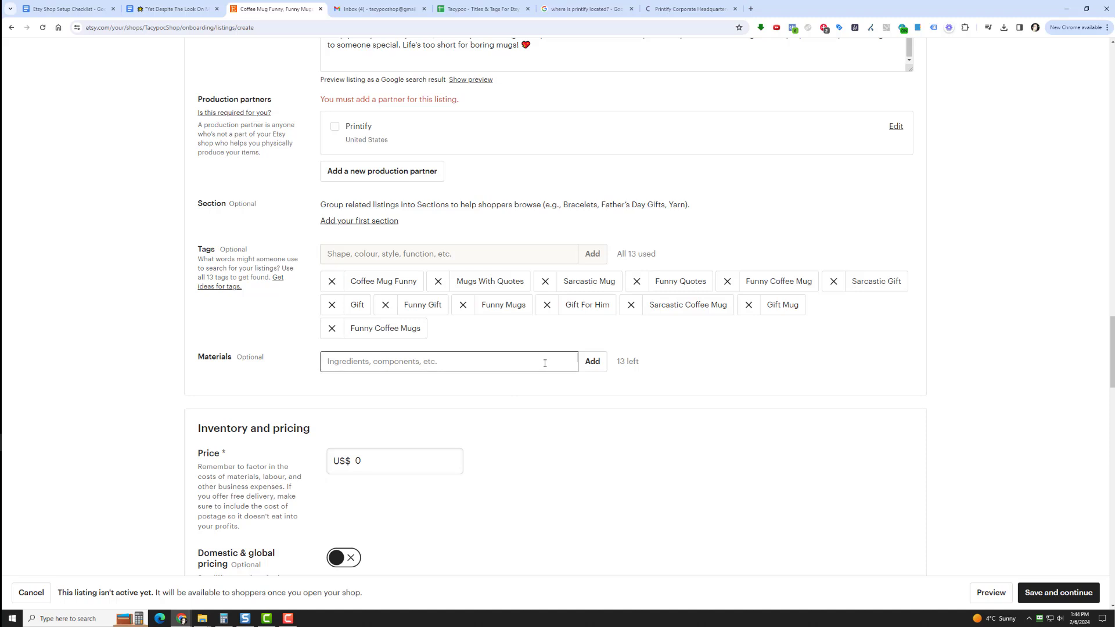
type("Ceramic")
left_click(591, 364)
left_click(385, 488)
type("12.49")
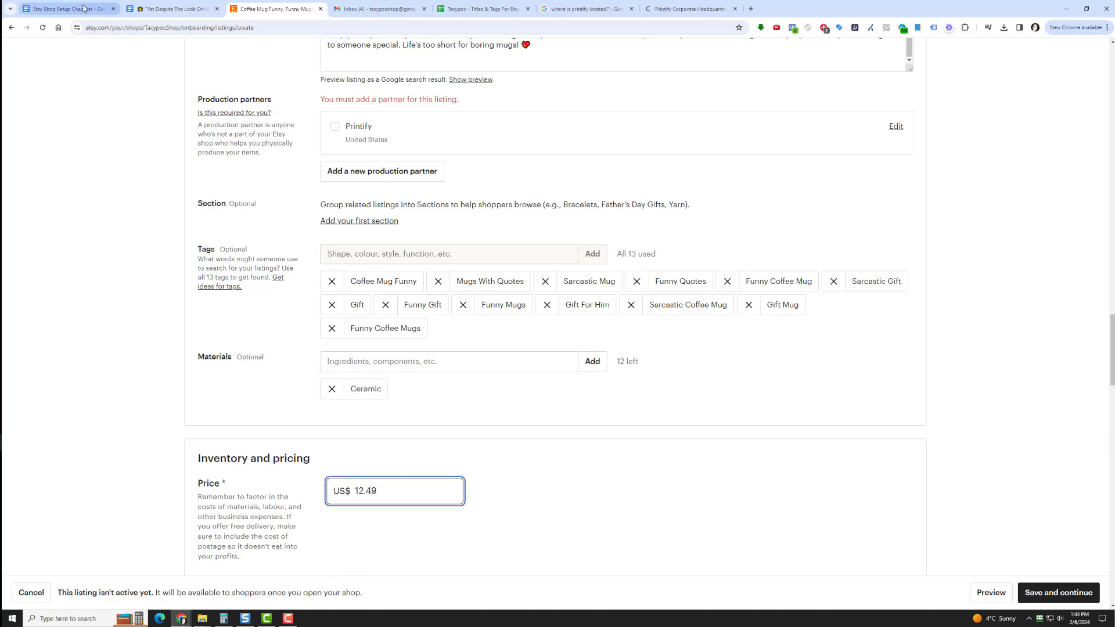
scroll(505, 465, "down", 5)
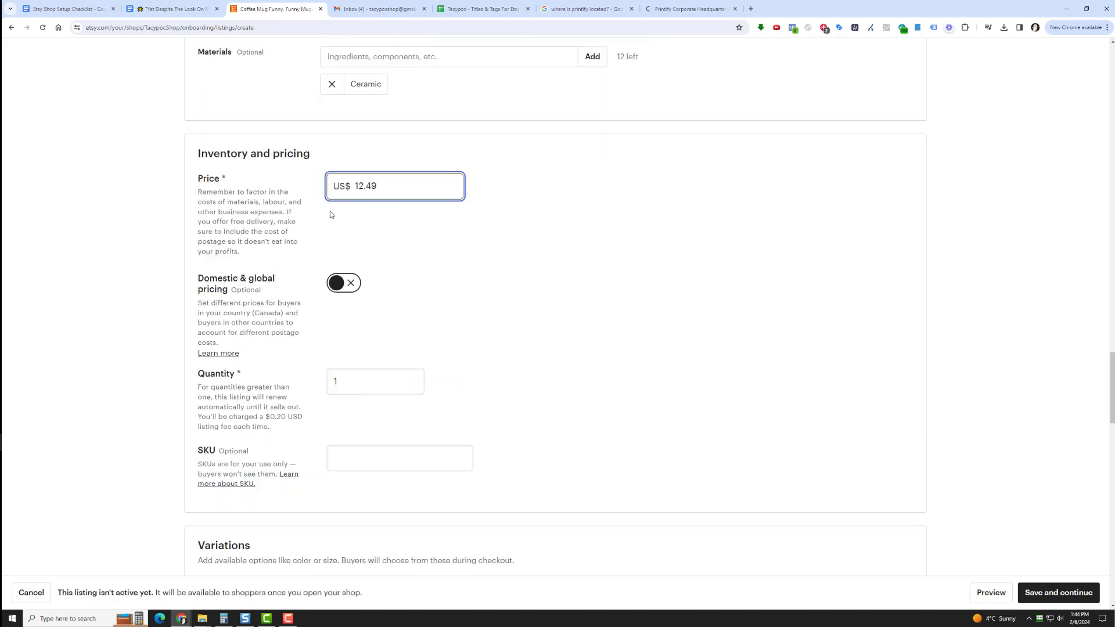
left_click(350, 290)
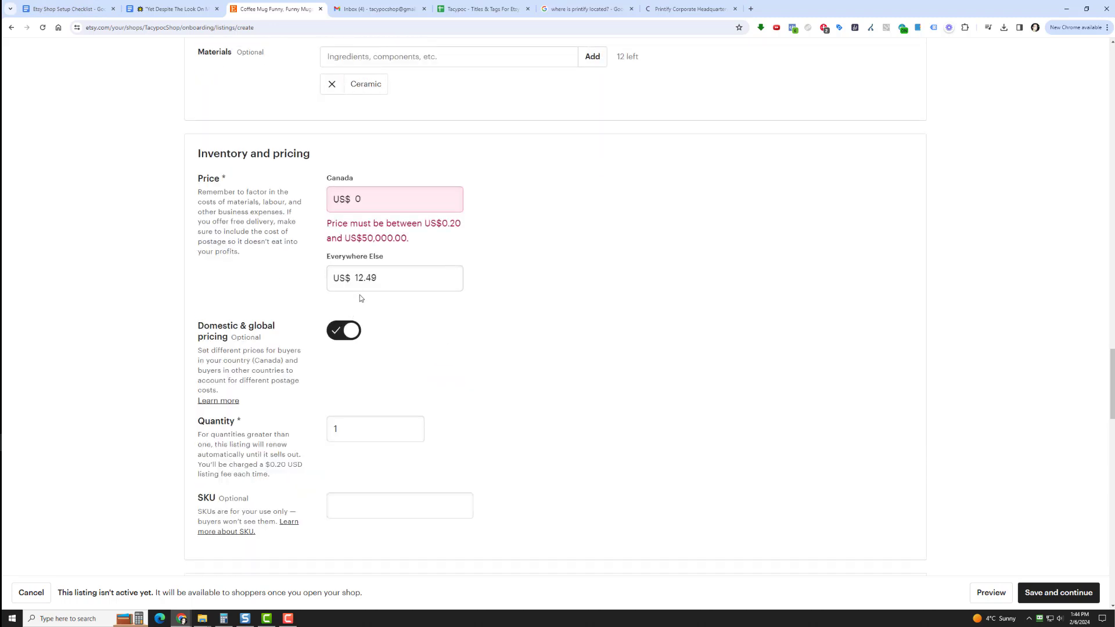
left_click(343, 334)
Set the listing's quantity to 999 and its SKU to 001
left_click_drag(362, 382, 328, 384)
type("999")
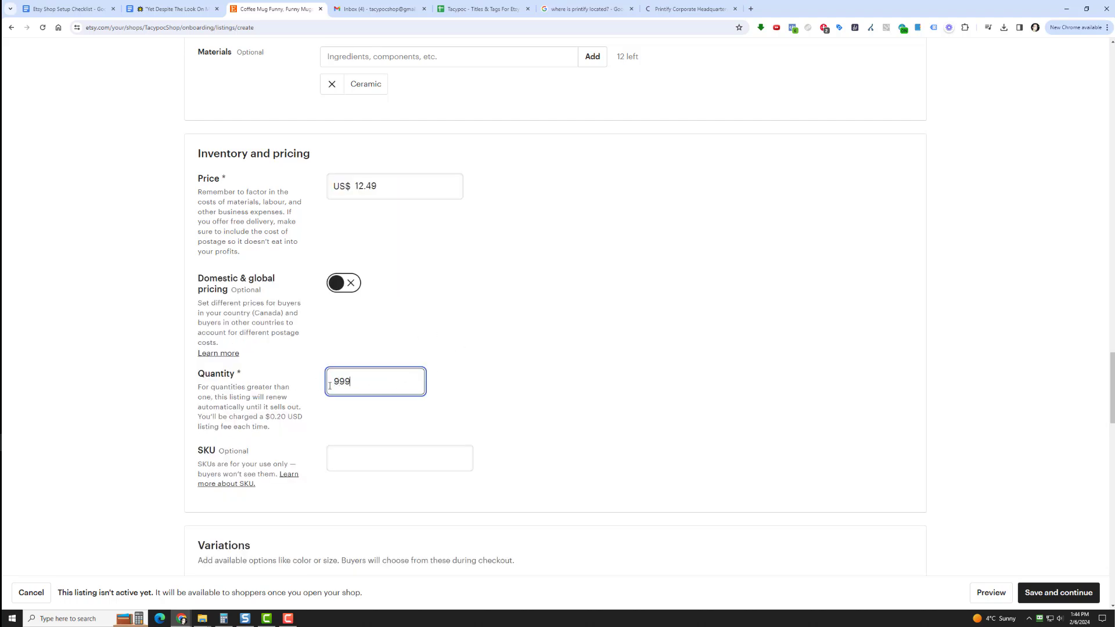
left_click(352, 465)
type("001")
left_click(672, 343)
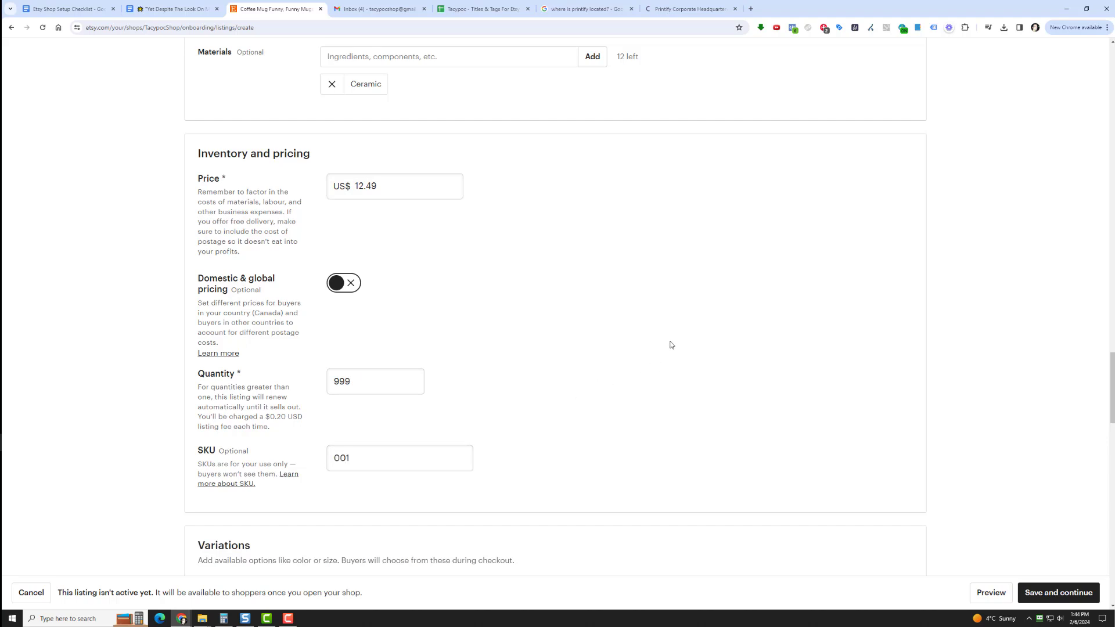
Go over the listing's delivery options and look up Printify's headquarters and office locations on Craft.co through the open Google results
scroll(668, 331, "down", 3)
scroll(668, 329, "down", 2)
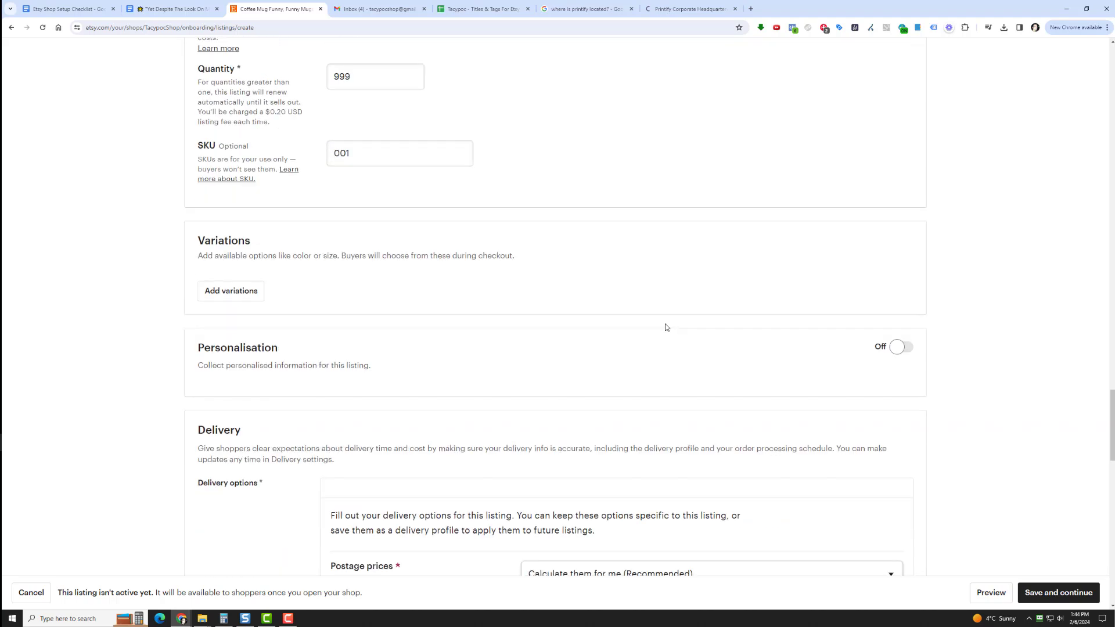
scroll(679, 303, "down", 4)
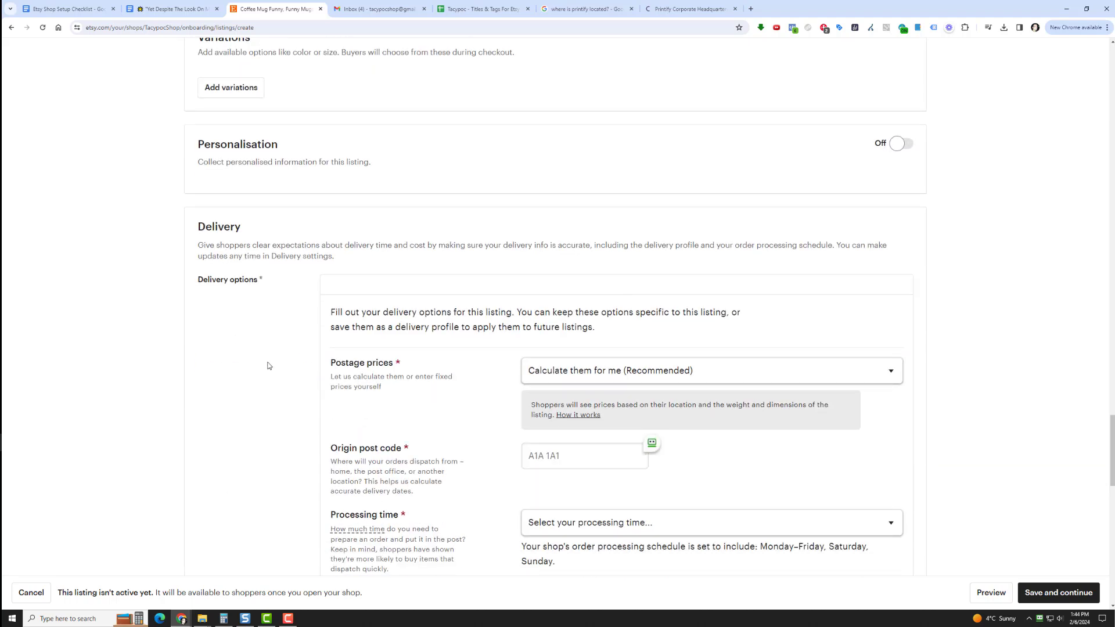
scroll(268, 366, "down", 8)
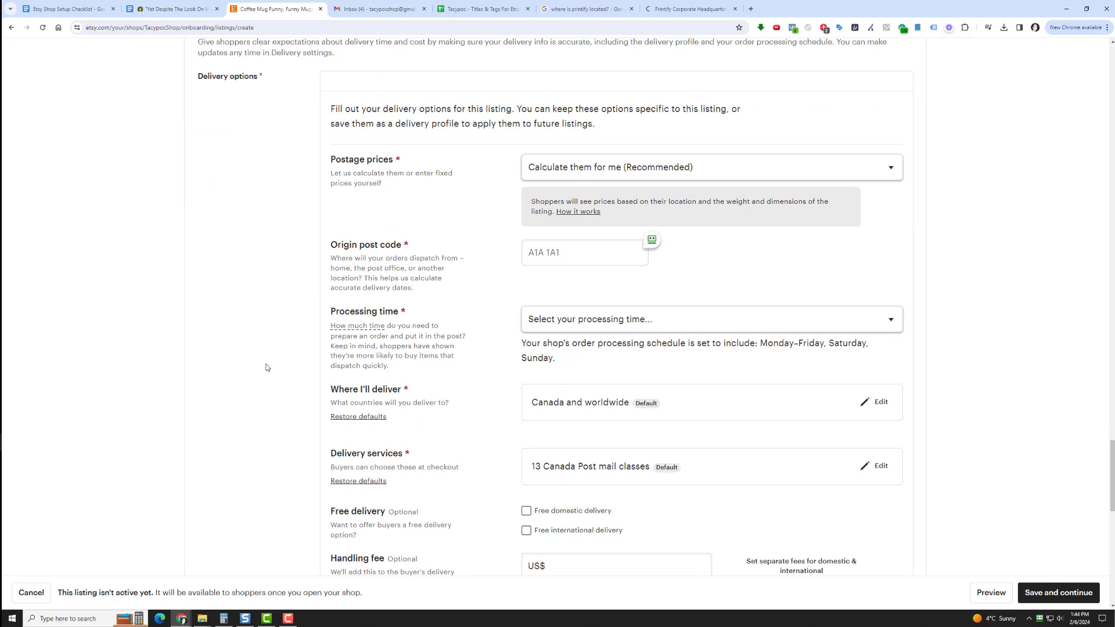
scroll(266, 368, "up", 3)
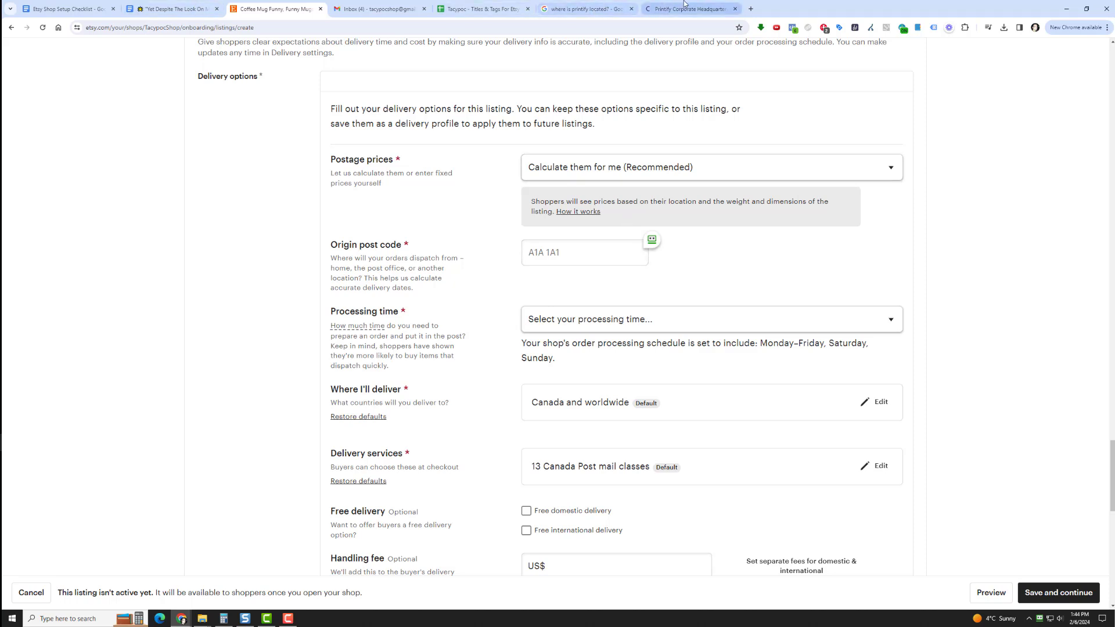
left_click(649, 5)
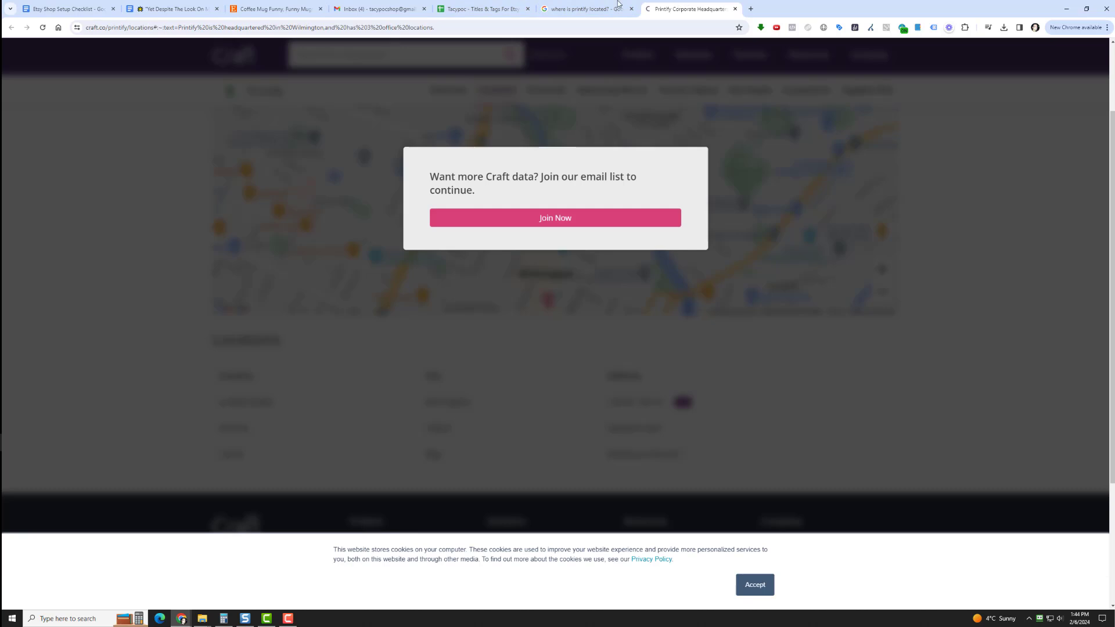
left_click(609, 5)
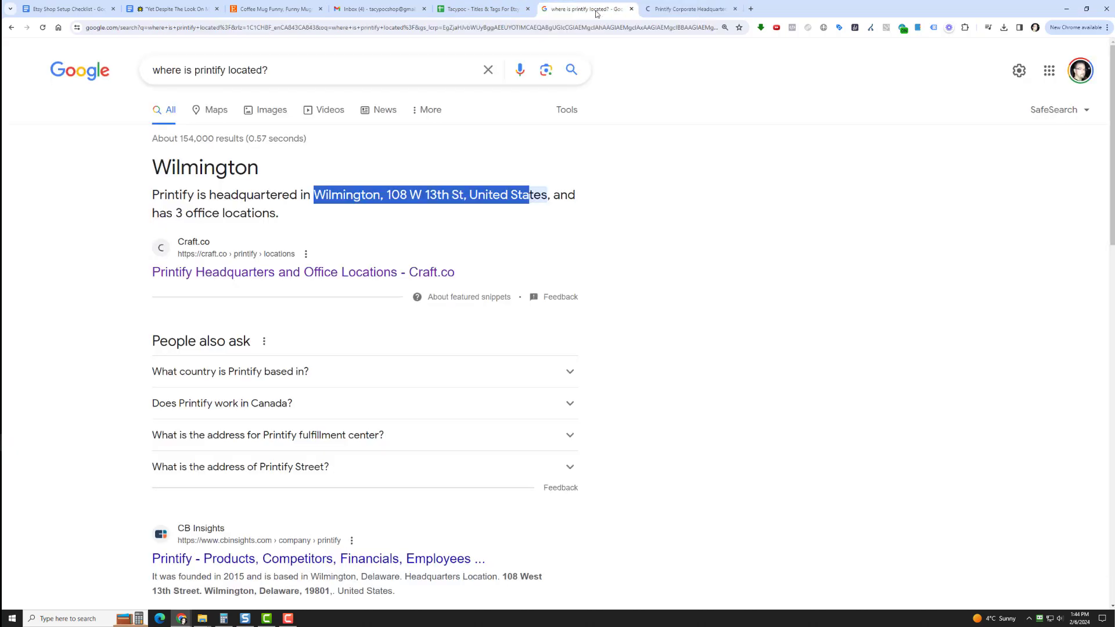
left_click(337, 272)
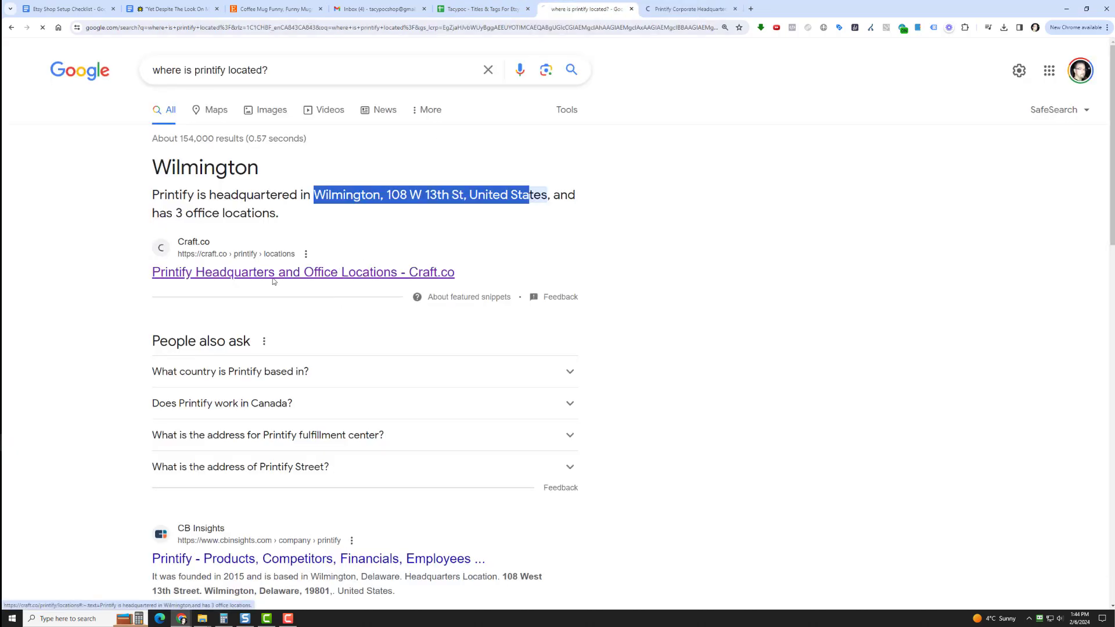
scroll(582, 425, "down", 3)
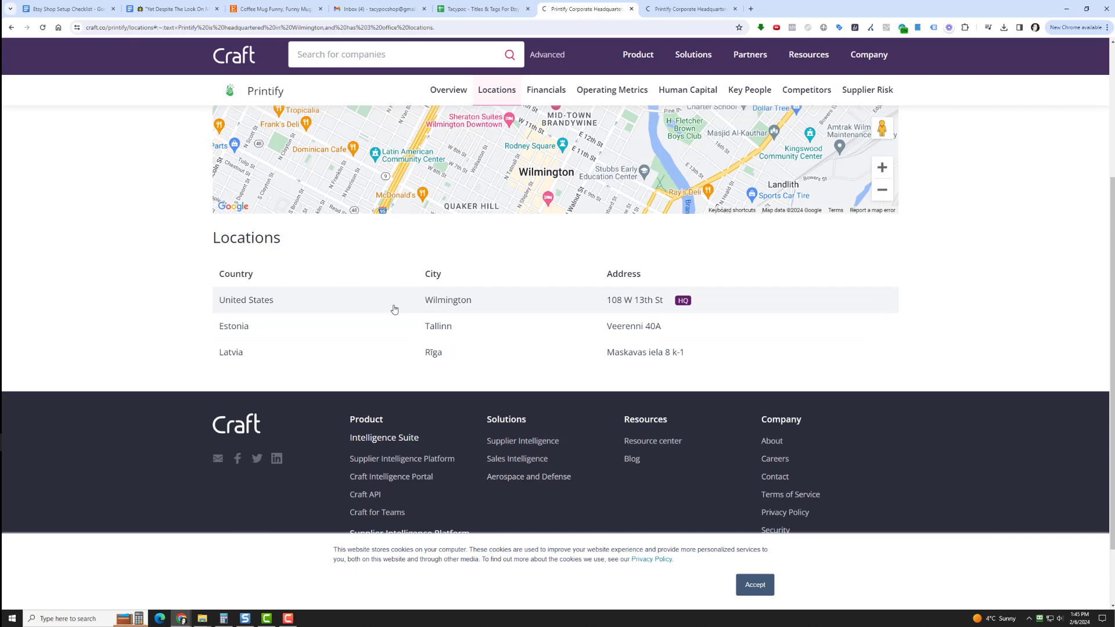
scroll(394, 309, "up", 4)
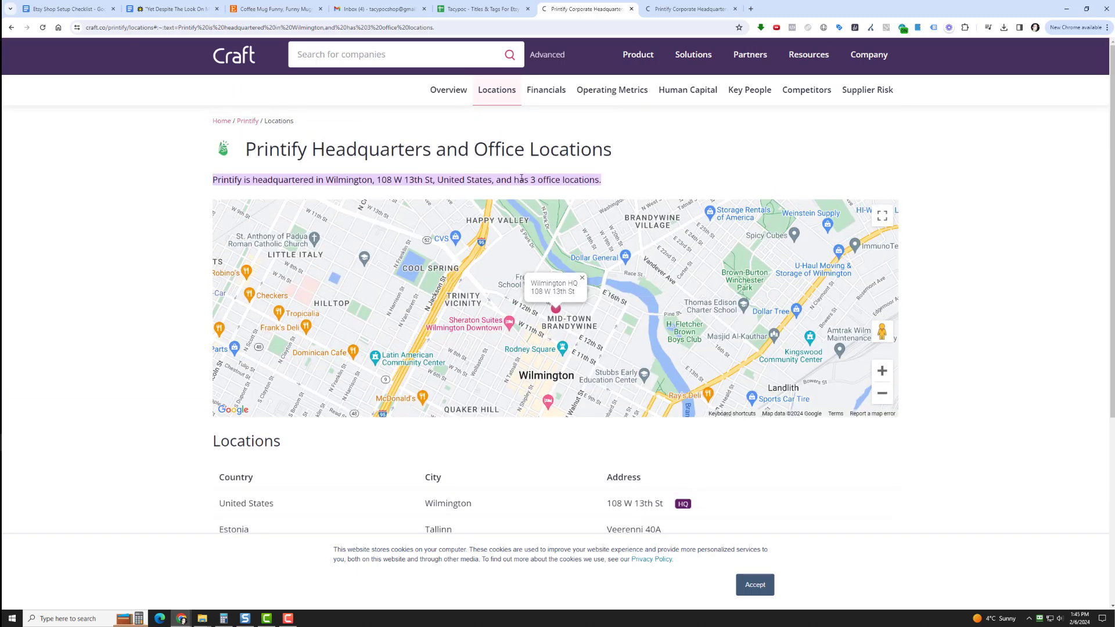
scroll(552, 290, "down", 2)
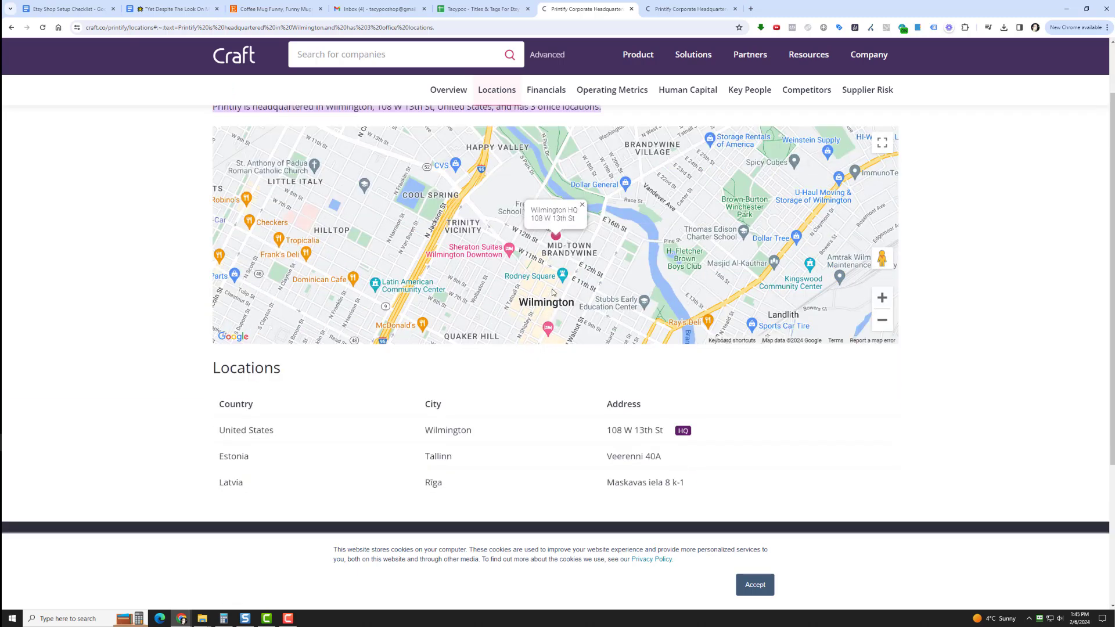
scroll(554, 292, "up", 2)
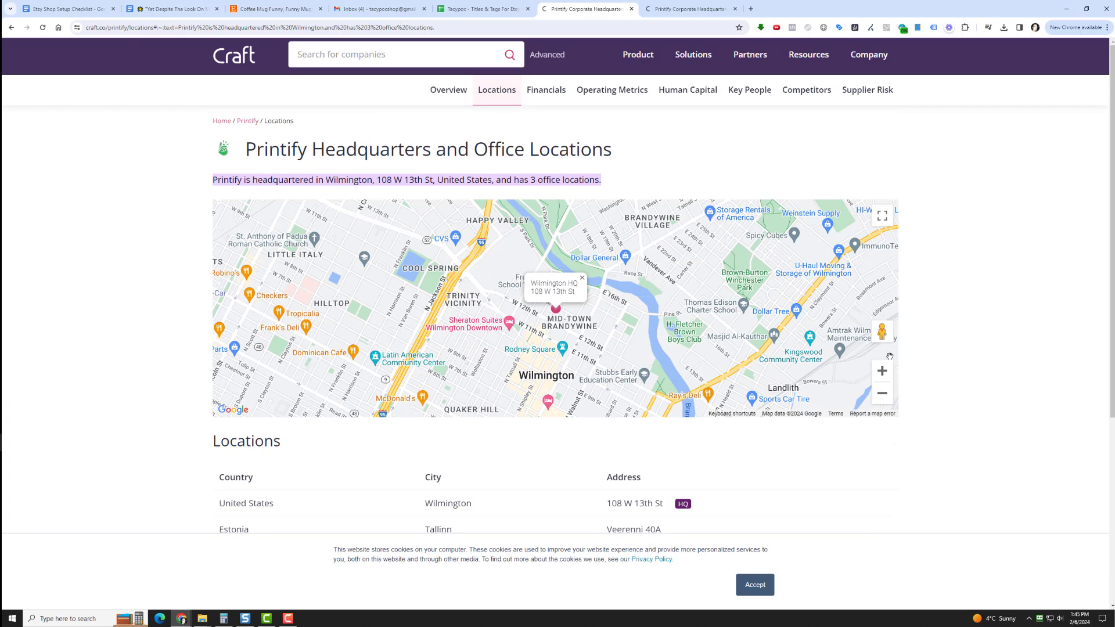
Examine on the Craft.co map where Printify's Wilmington headquarters lies relative to the surrounding cities and states
left_click(882, 395)
left_click(883, 394)
left_click(882, 395)
left_click(882, 395)
left_click(882, 395)
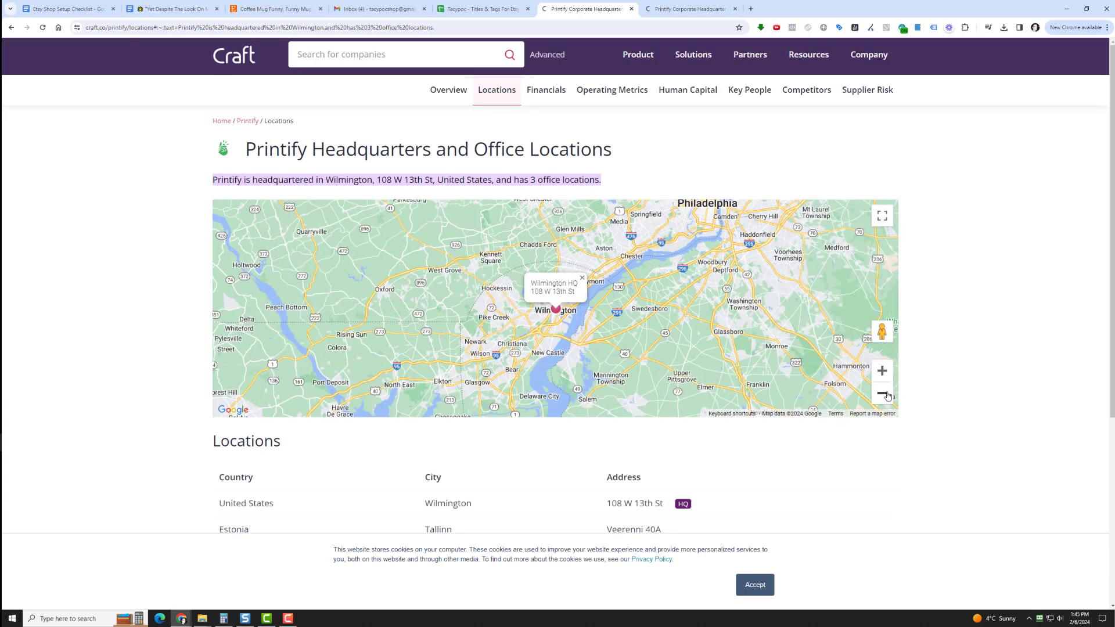
left_click(882, 395)
left_click(883, 395)
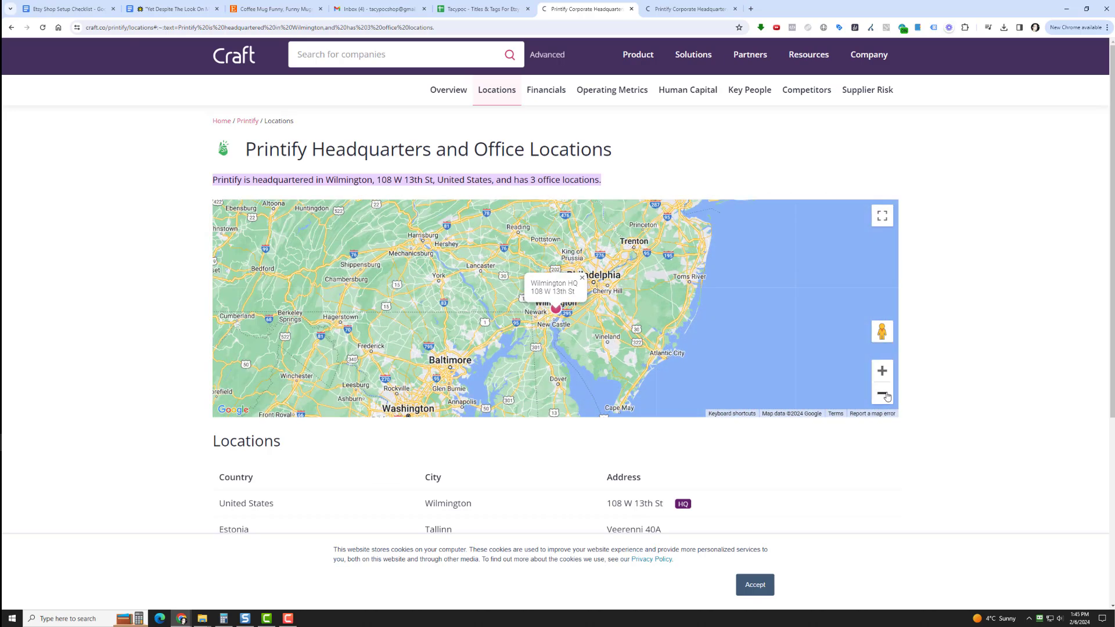
left_click(883, 394)
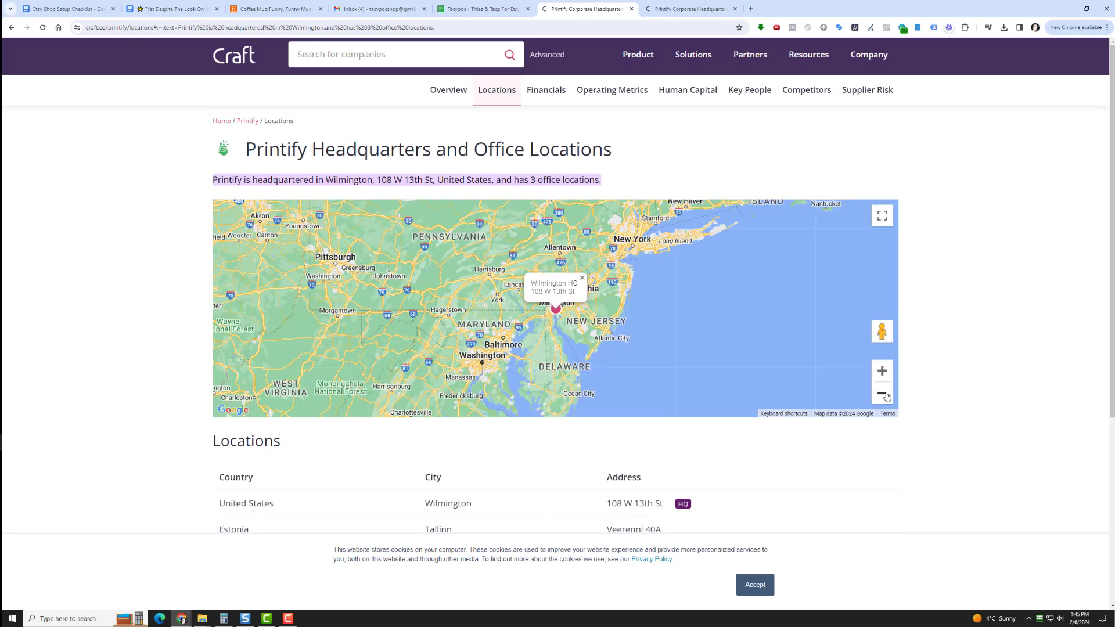
mouse_move(535, 320)
left_mouse_down()
mouse_move(543, 363)
mouse_move(534, 338)
left_mouse_up()
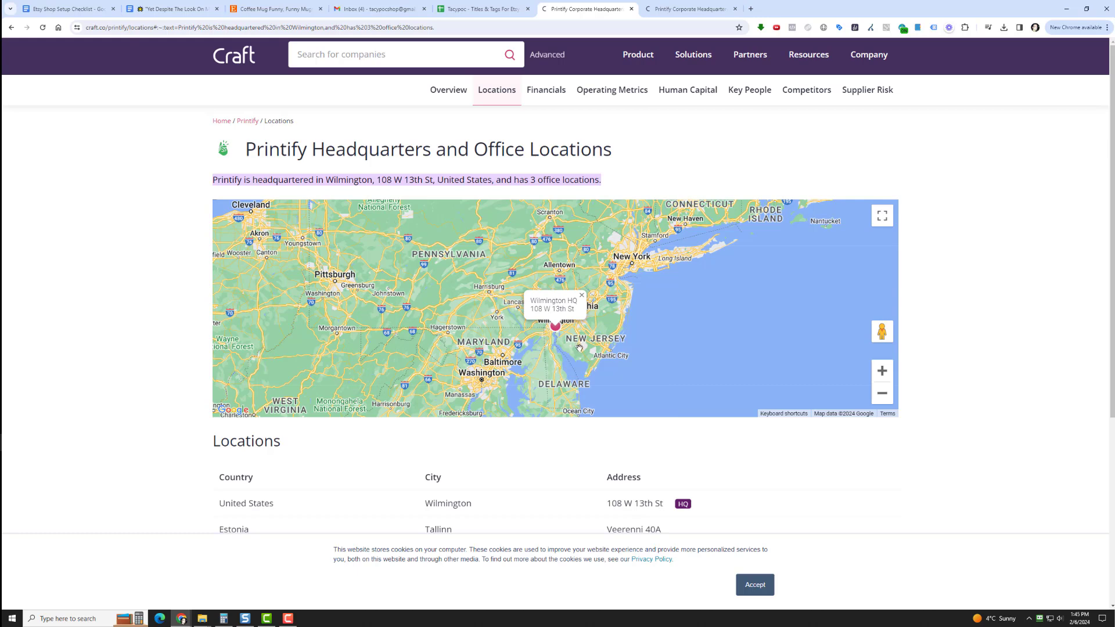
left_click(880, 373)
left_click(881, 372)
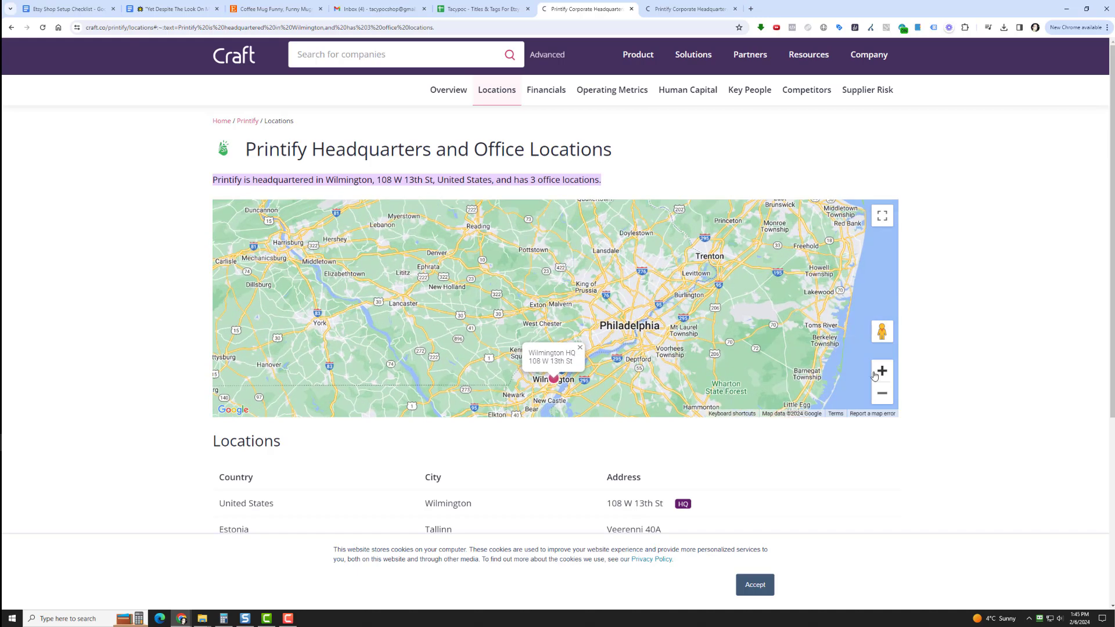
mouse_move(626, 384)
left_mouse_down()
mouse_move(654, 345)
mouse_move(656, 310)
mouse_move(618, 243)
mouse_move(620, 252)
left_mouse_up()
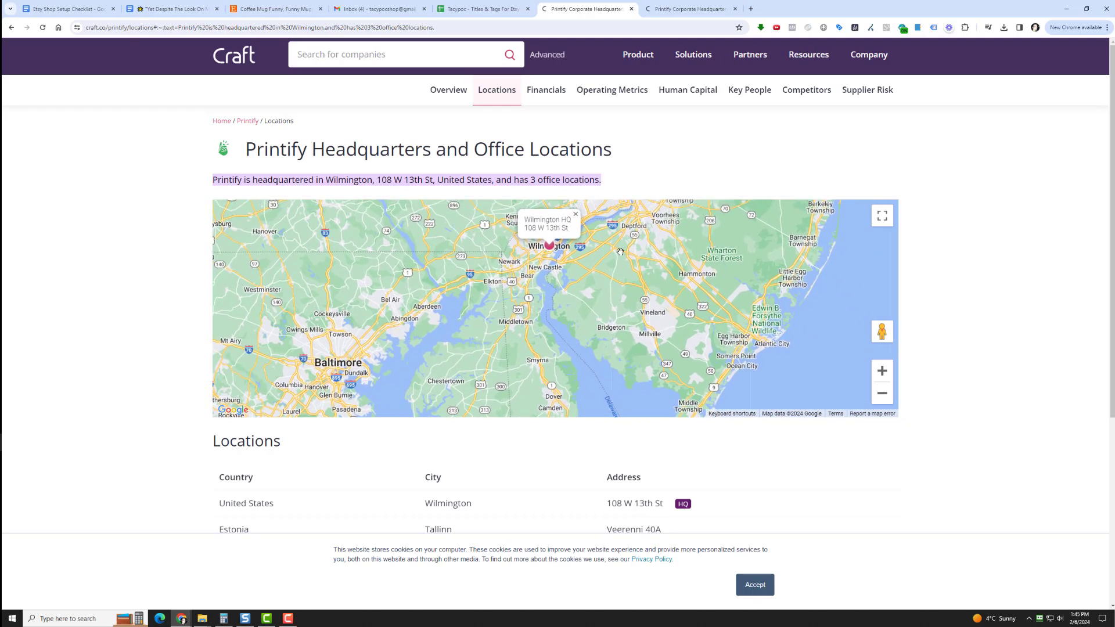
scroll(620, 252, "up", 2)
left_click(882, 370)
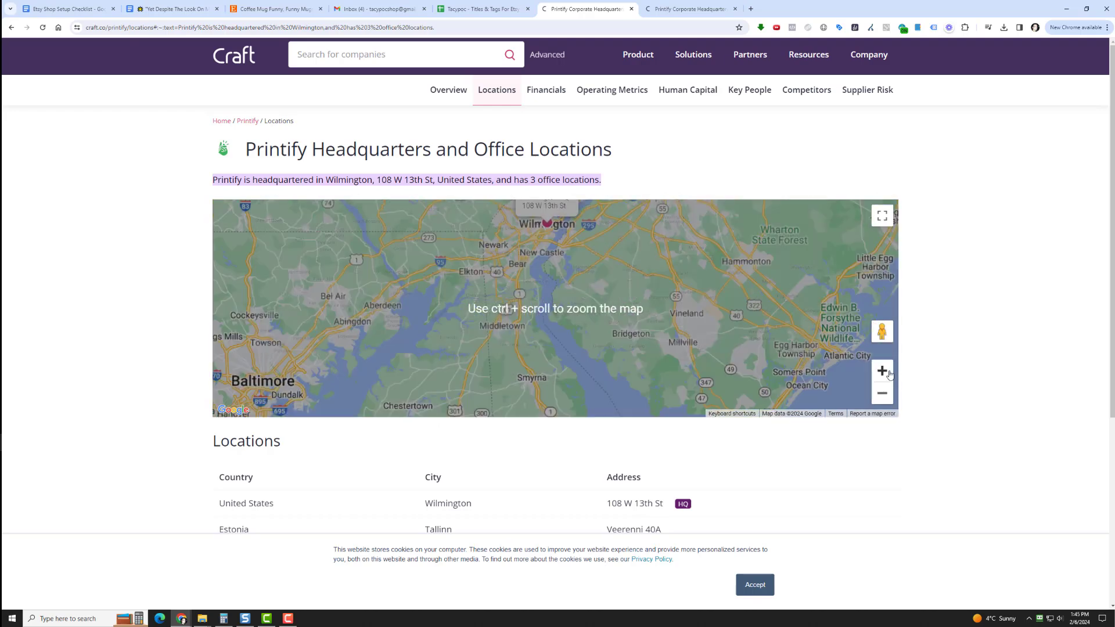
left_click_drag(551, 296, 594, 373)
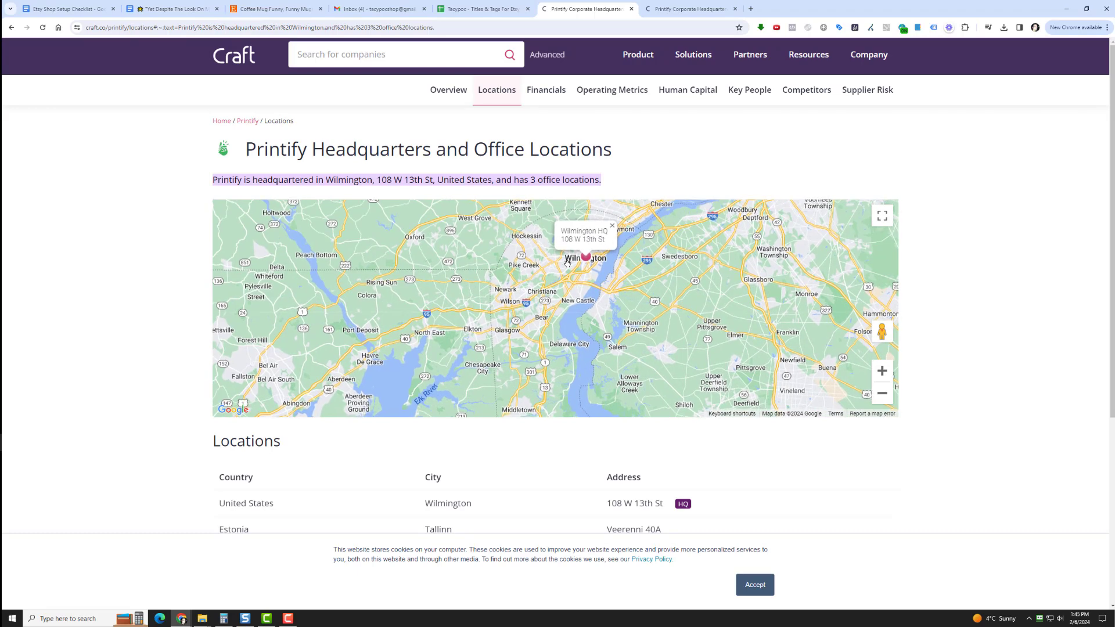
Search Google for the headquarters address given in the map's Wilmington HQ label and check the places found
left_click_drag(587, 239, 604, 248)
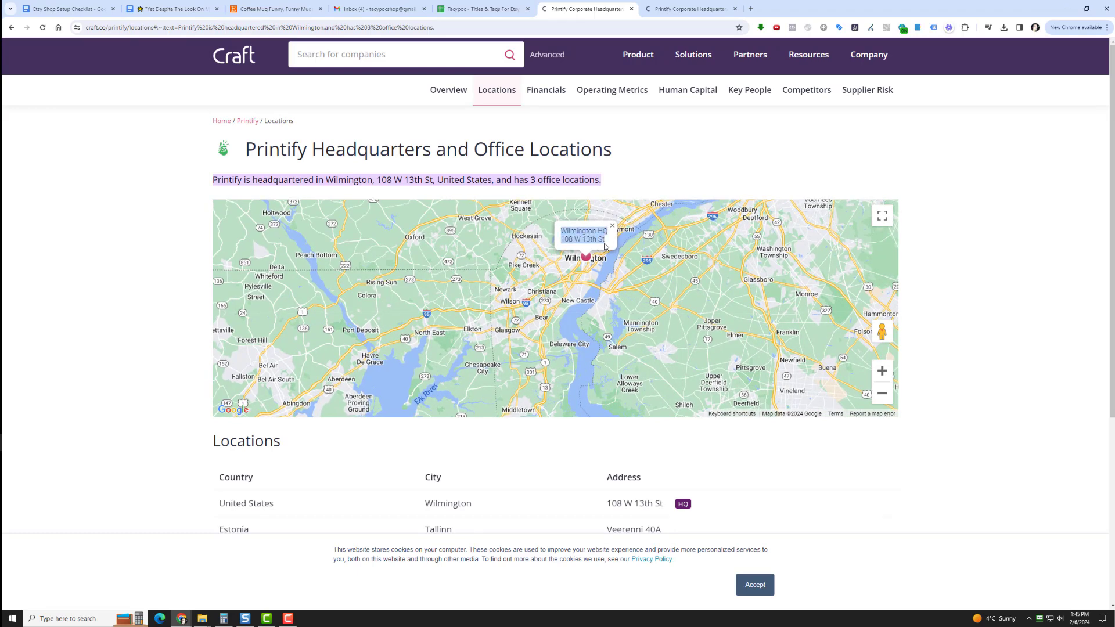
right_click(600, 243)
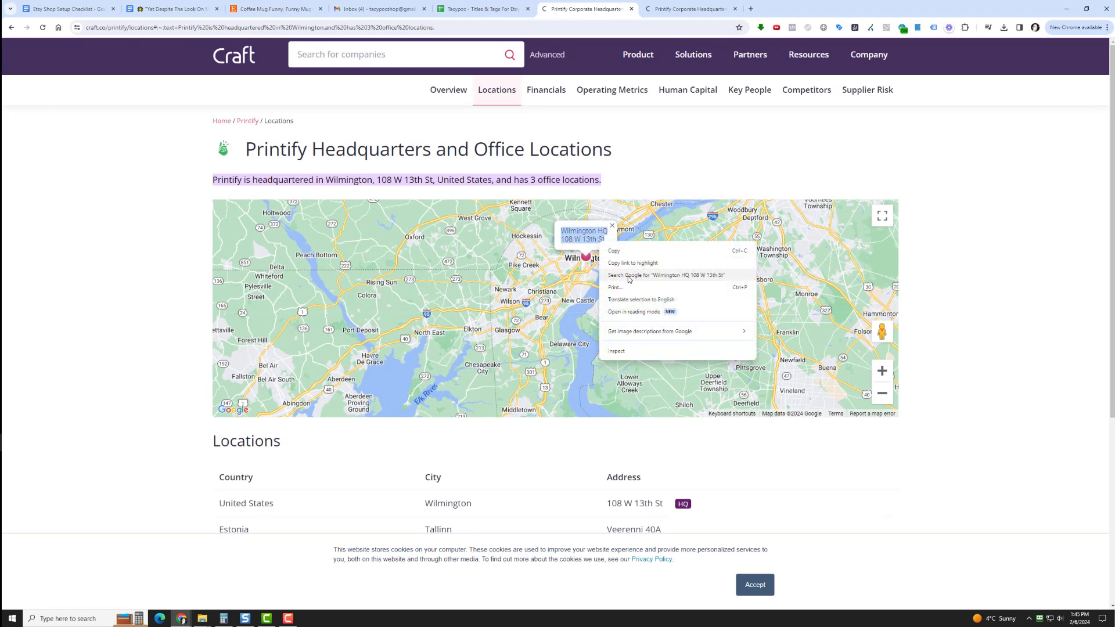
left_click(629, 276)
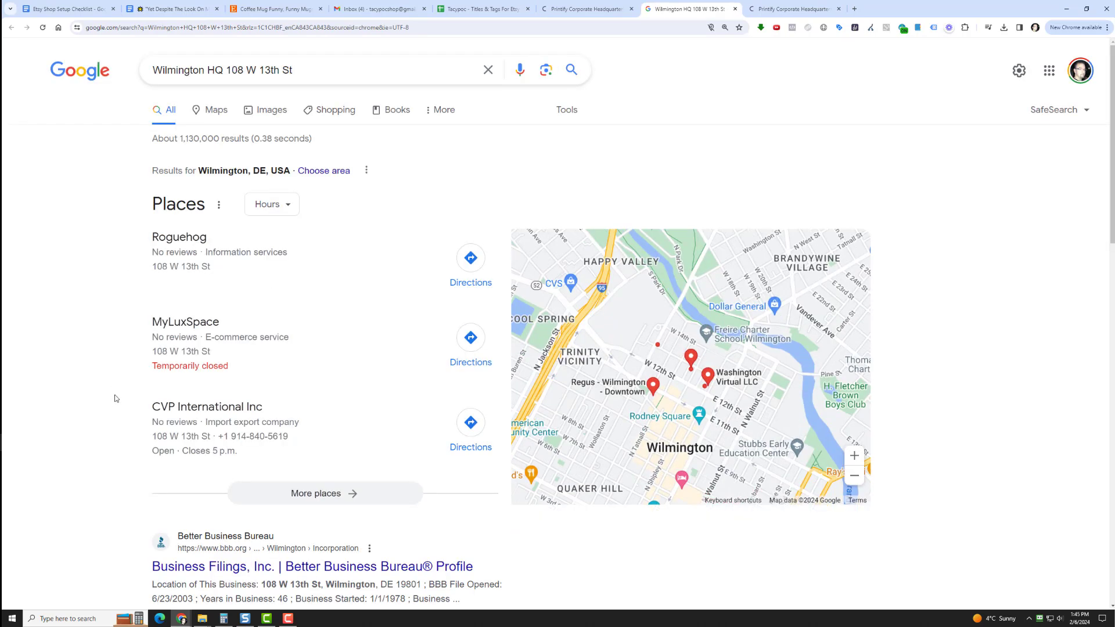
scroll(118, 399, "down", 5)
scroll(118, 395, "up", 5)
mouse_move(713, 356)
mouse_move(650, 377)
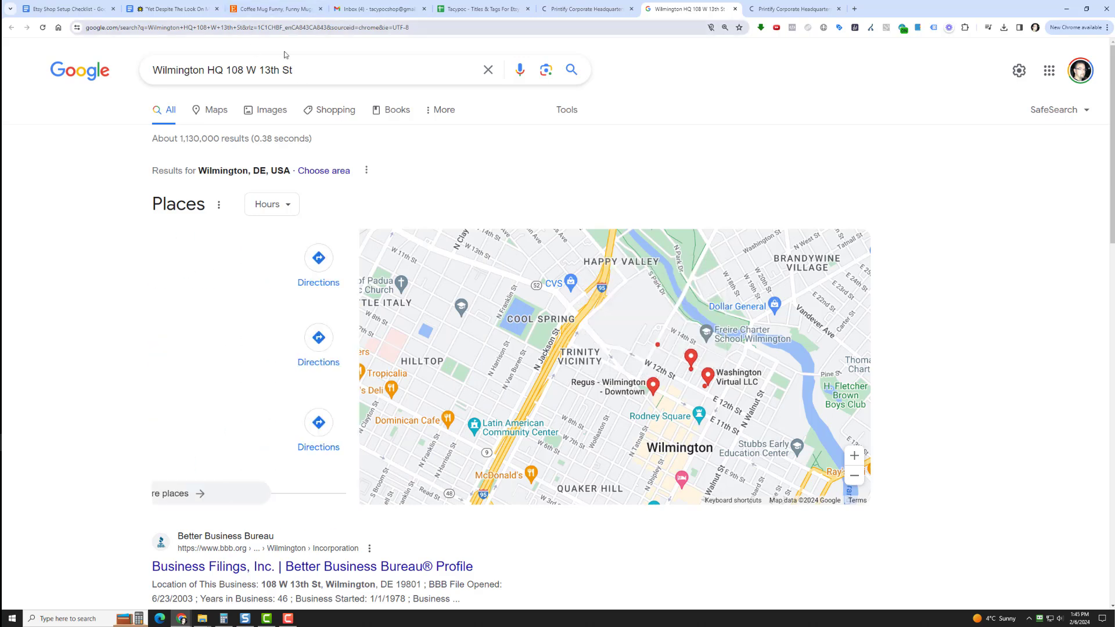
Extend the Google search for the headquarters address with "zip code?"
left_click_drag(317, 83, 324, 71)
left_click(329, 72)
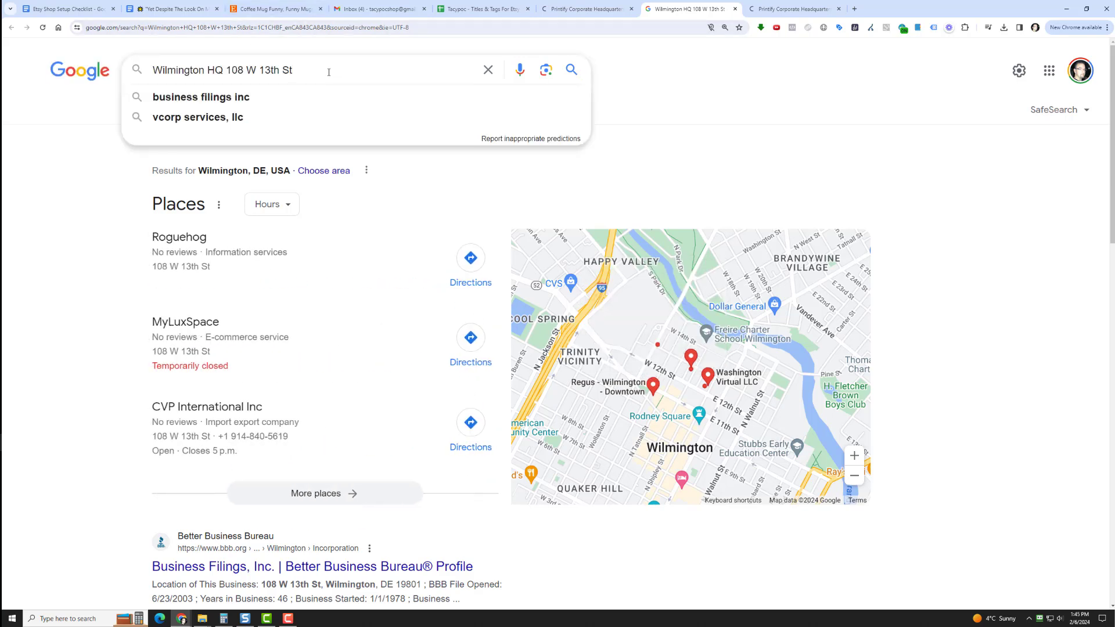
type("zip code")
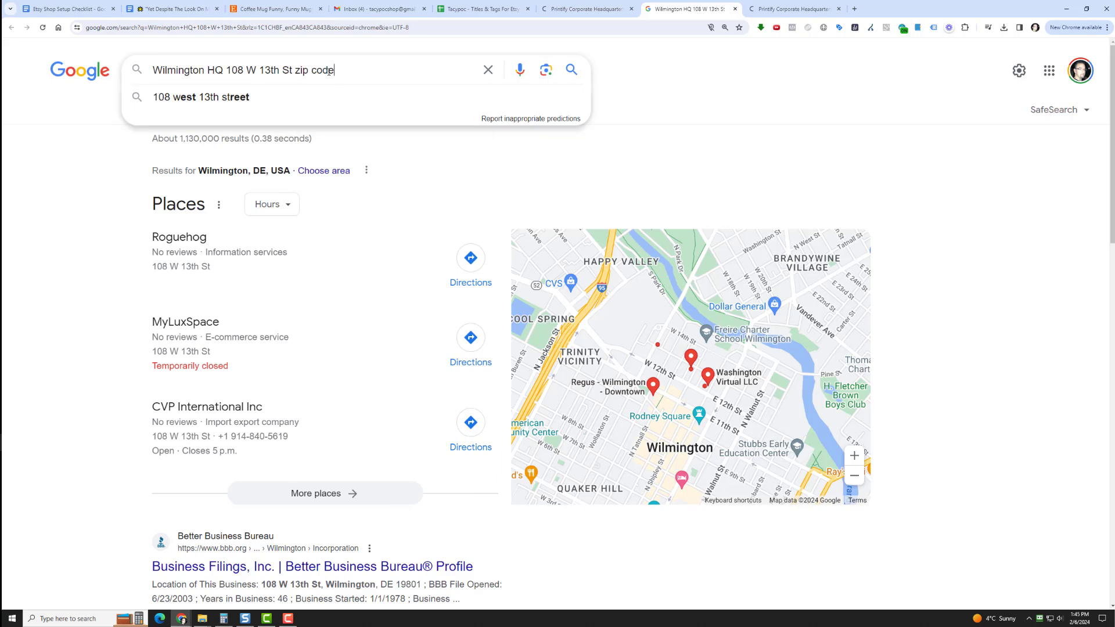
type("?")
key("Return")
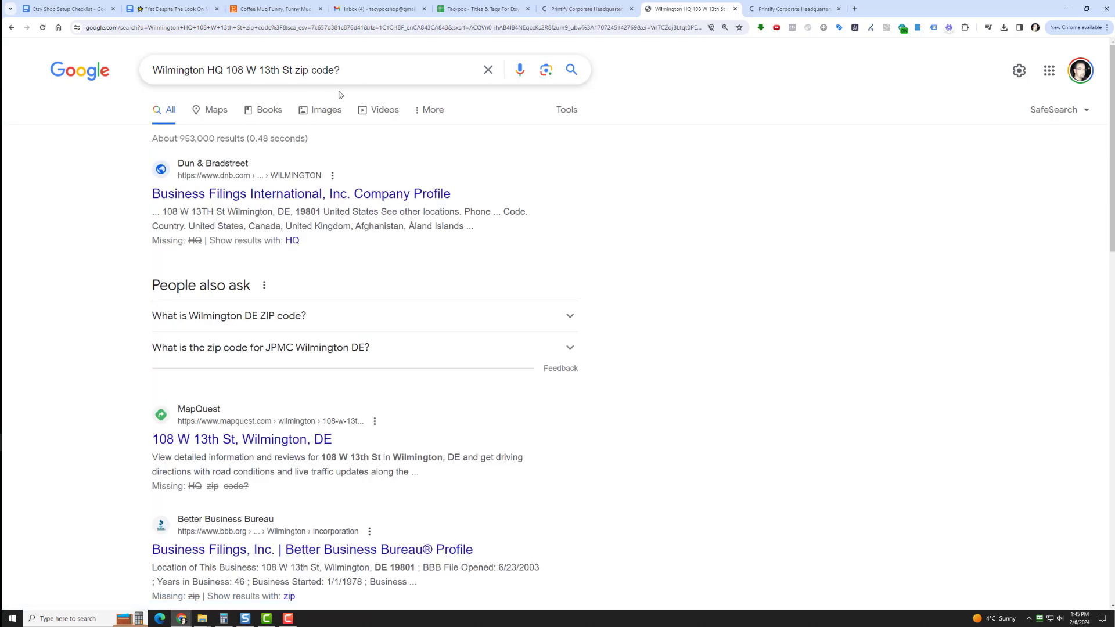
Copy the headquarters' ZIP code into the Etsy listing's origin post code and set the processing time to 1-3 days
left_click_drag(297, 210, 319, 216)
key("ctrl+c")
left_click(333, 225)
left_click(297, 5)
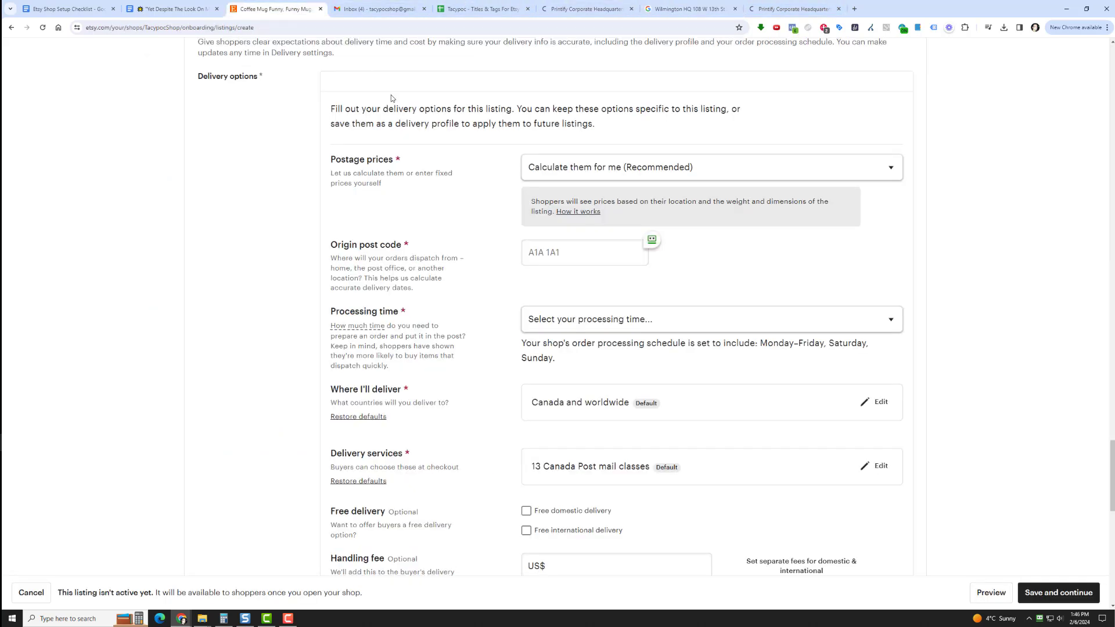
left_click(550, 248)
key("ctrl+v")
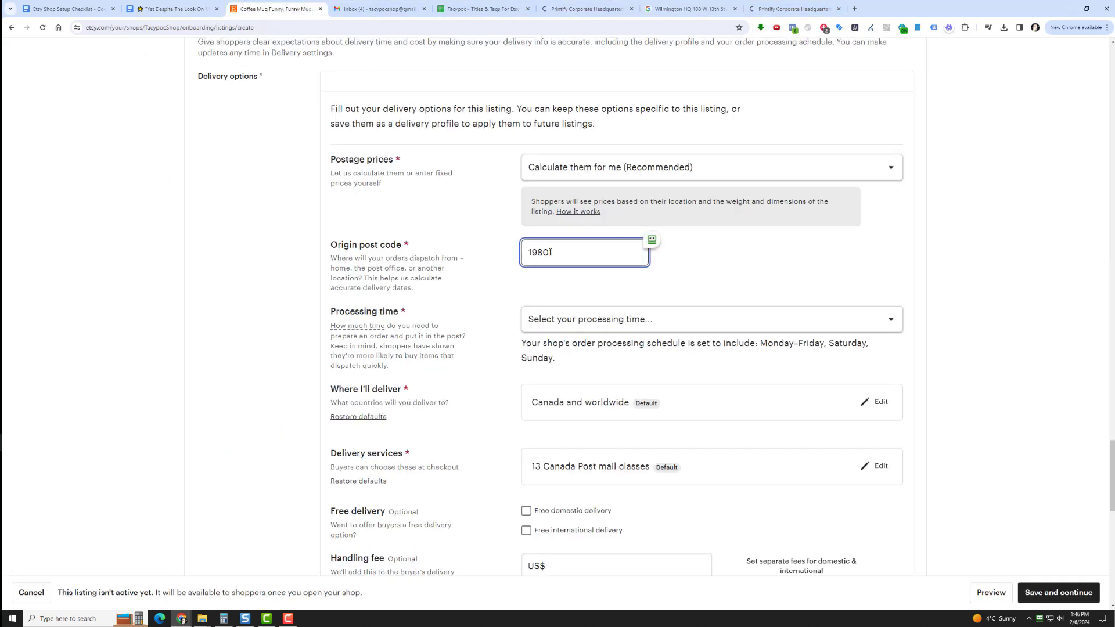
left_click(550, 320)
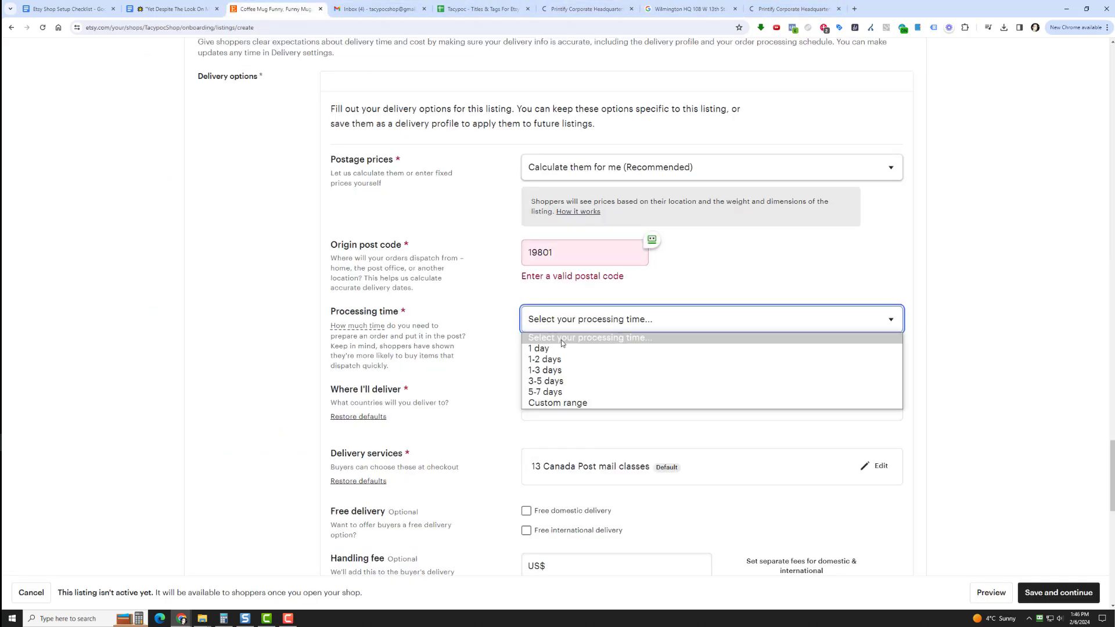
left_click(566, 372)
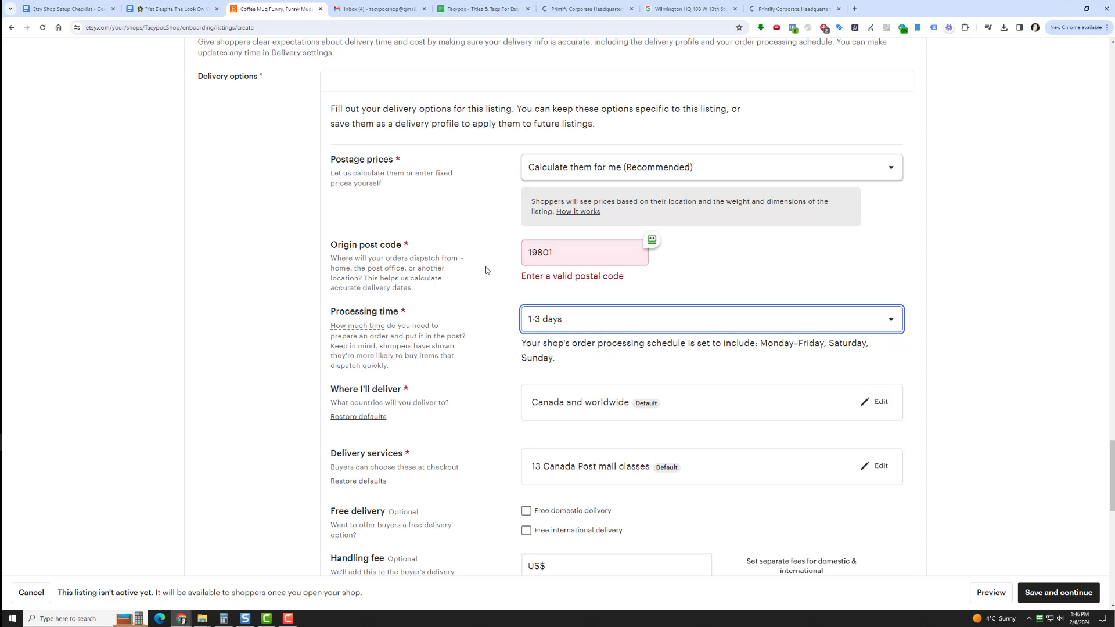
Change the postage prices to "I'll enter fixed prices manually" and set the country of origin to United States
left_click(605, 172)
left_click(610, 198)
left_click(564, 262)
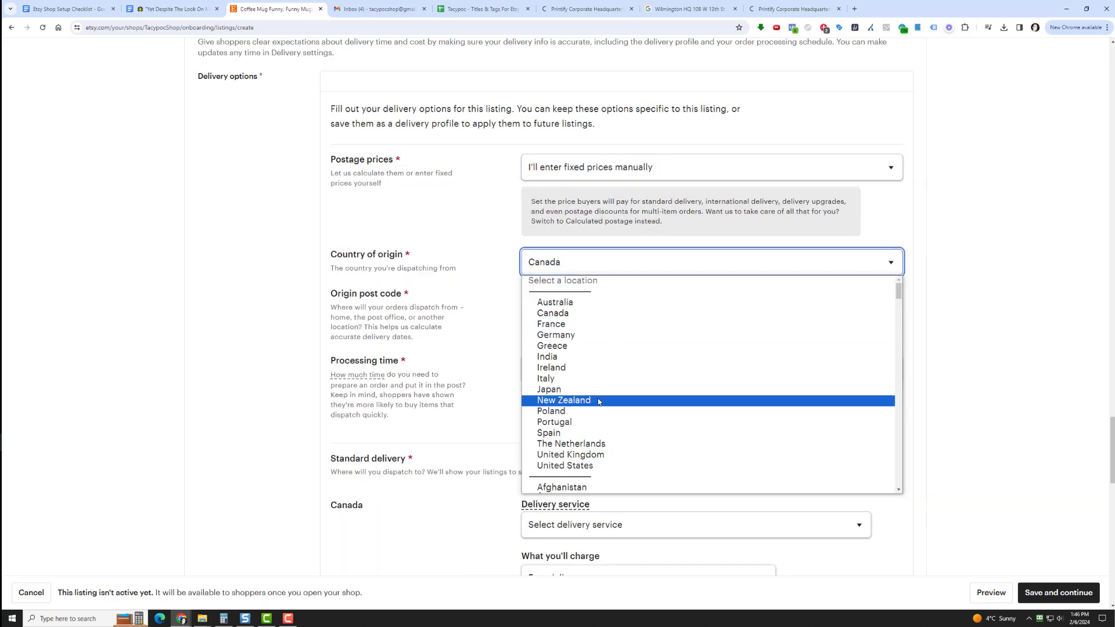
scroll(598, 399, "down", 5)
scroll(592, 383, "up", 5)
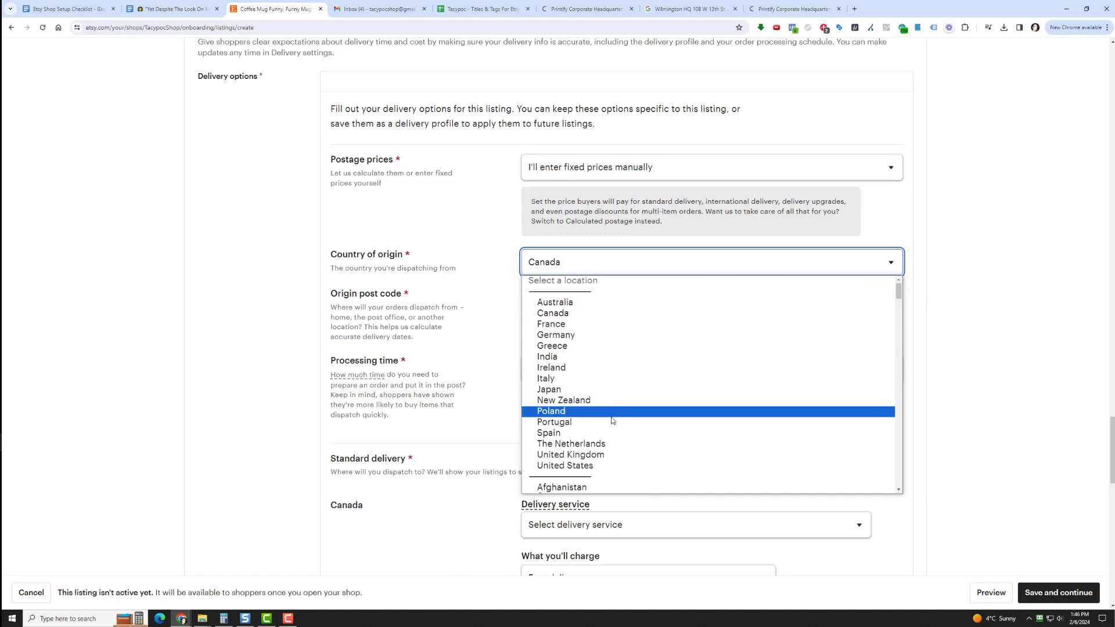
left_click(607, 467)
Paste the copied Printify headquarters ZIP code as the United States origin post code
left_click(569, 301)
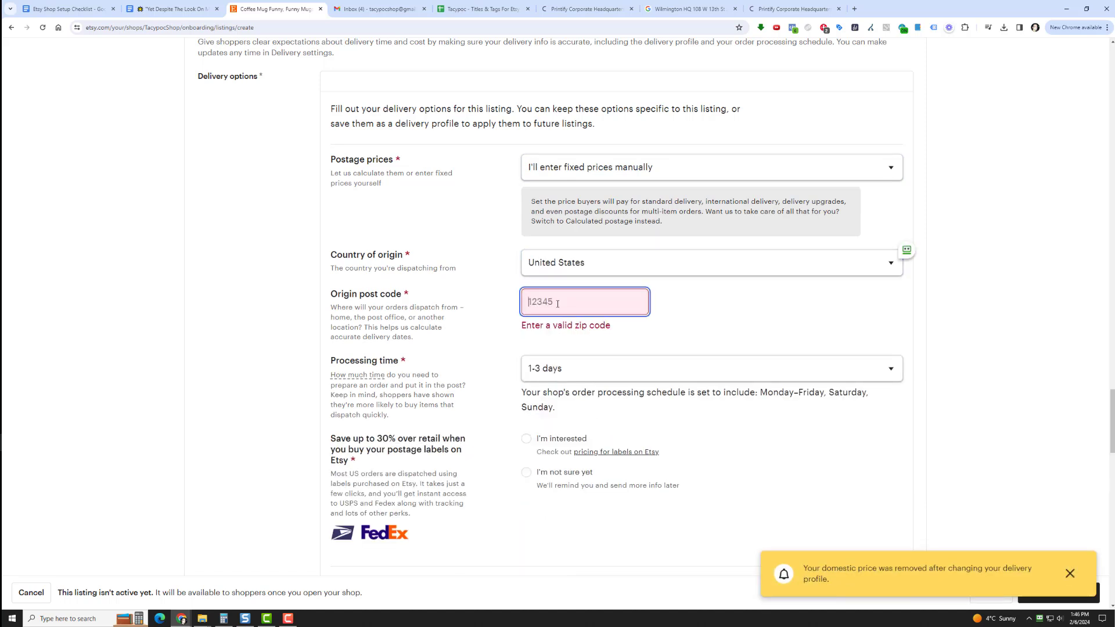
right_click(559, 306)
left_click(572, 389)
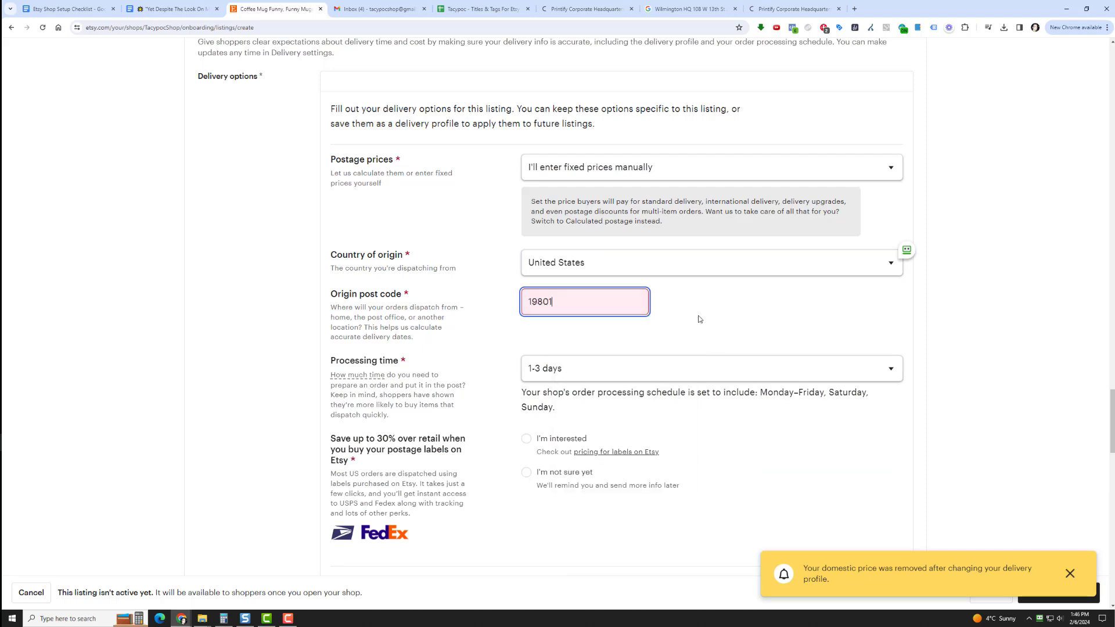
left_click(615, 341)
scroll(449, 400, "down", 3)
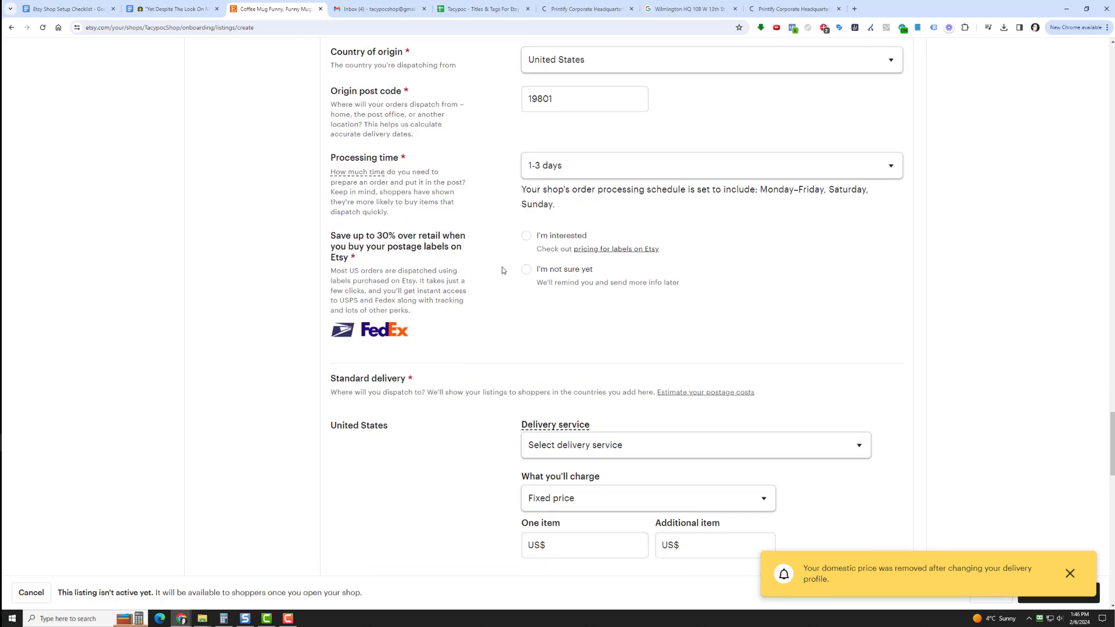
Choose "I'm not sure yet" for buying postage labels on Etsy and review the listing's delivery options
left_click(524, 273)
scroll(494, 291, "down", 3)
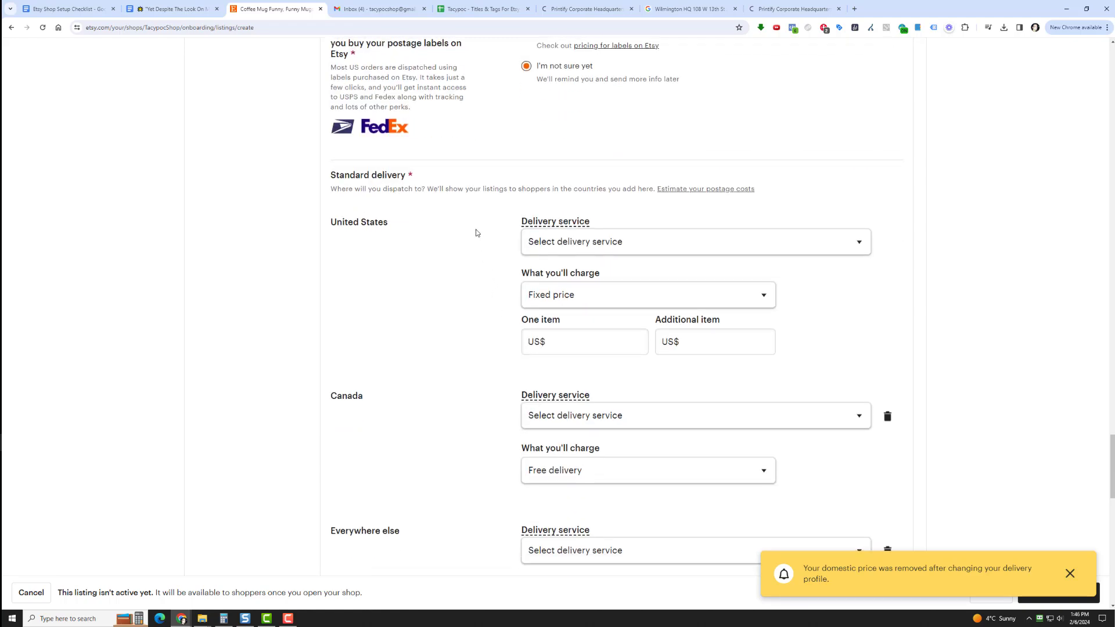
scroll(471, 240, "up", 5)
scroll(472, 239, "up", 5)
scroll(471, 238, "down", 10)
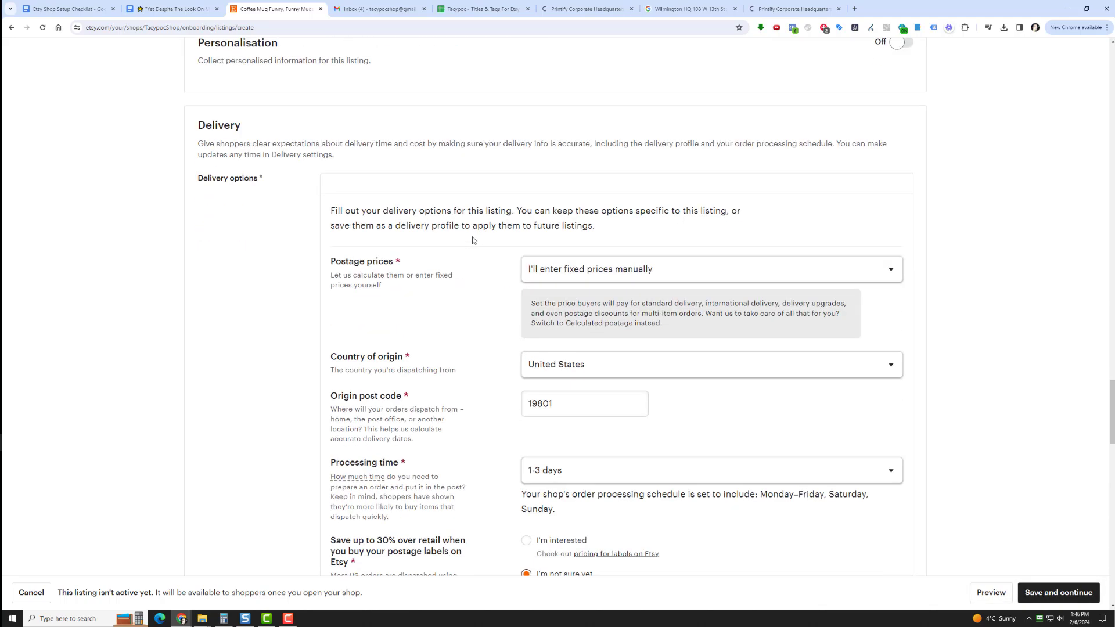
scroll(471, 237, "down", 2)
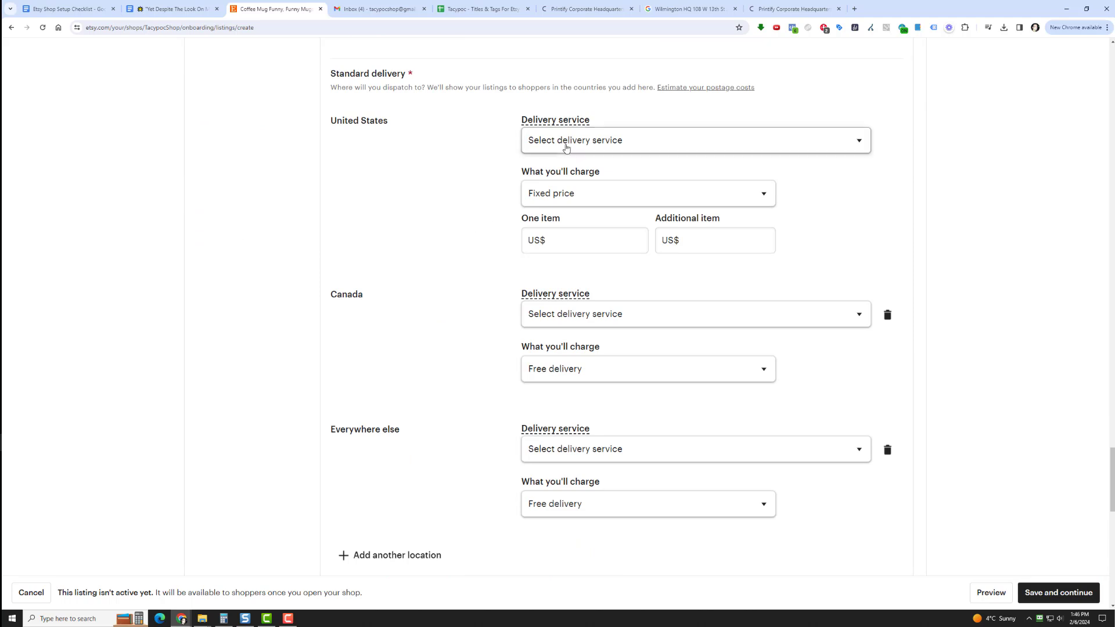
scroll(557, 154, "up", 7)
scroll(575, 238, "down", 5)
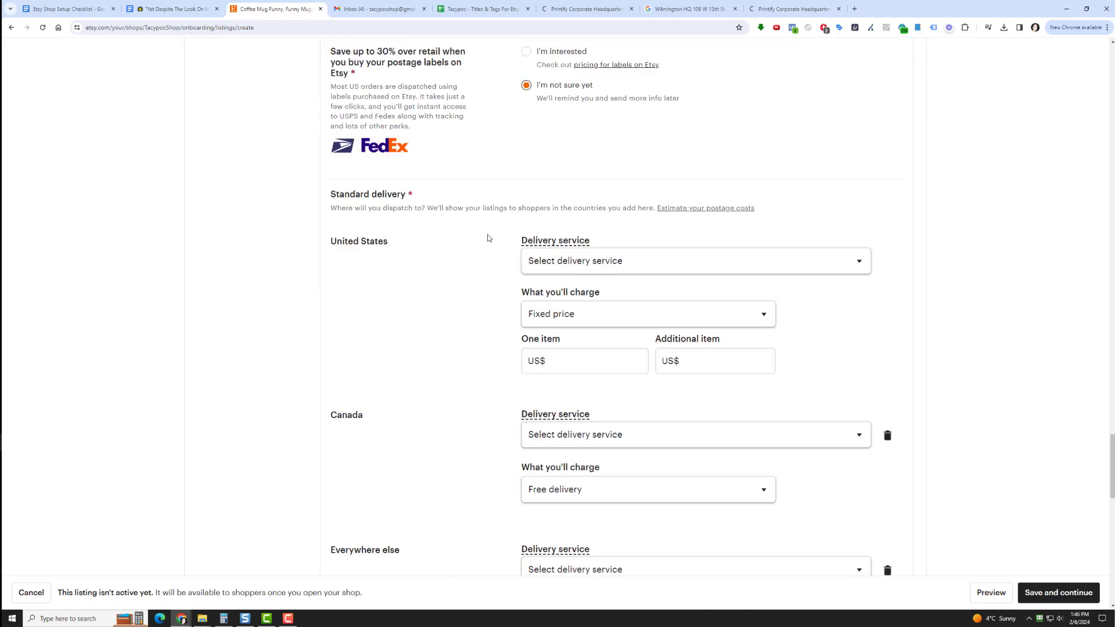
Set United States delivery to USPS First-Class Mail (1-5 business days) with fixed prices of US$7.99 for one item and each additional item
left_click(581, 247)
left_click(593, 280)
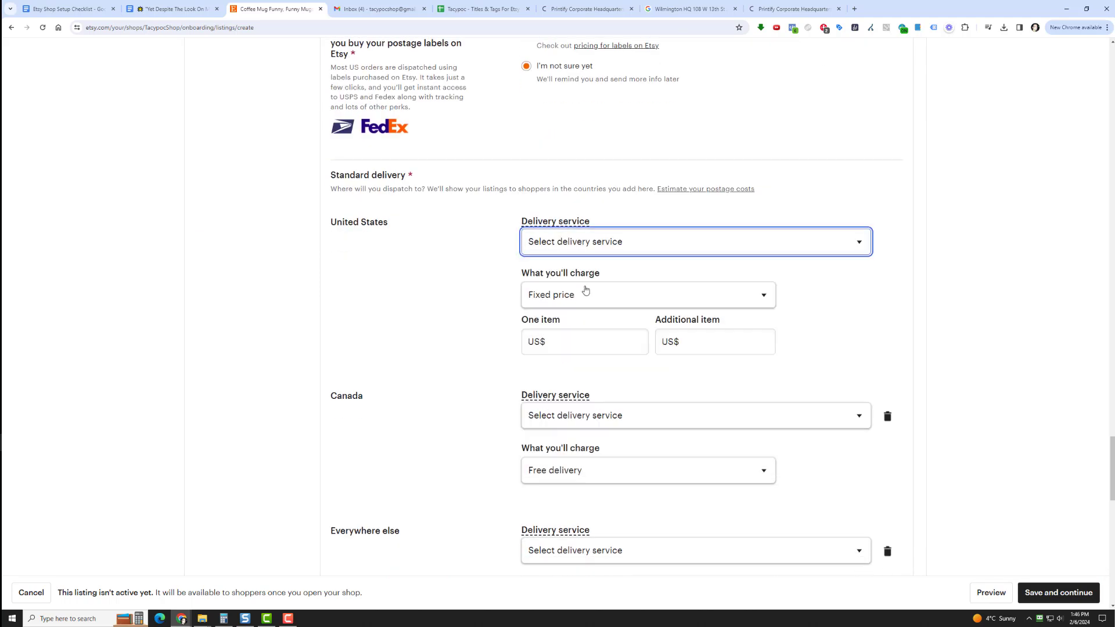
left_click(570, 341)
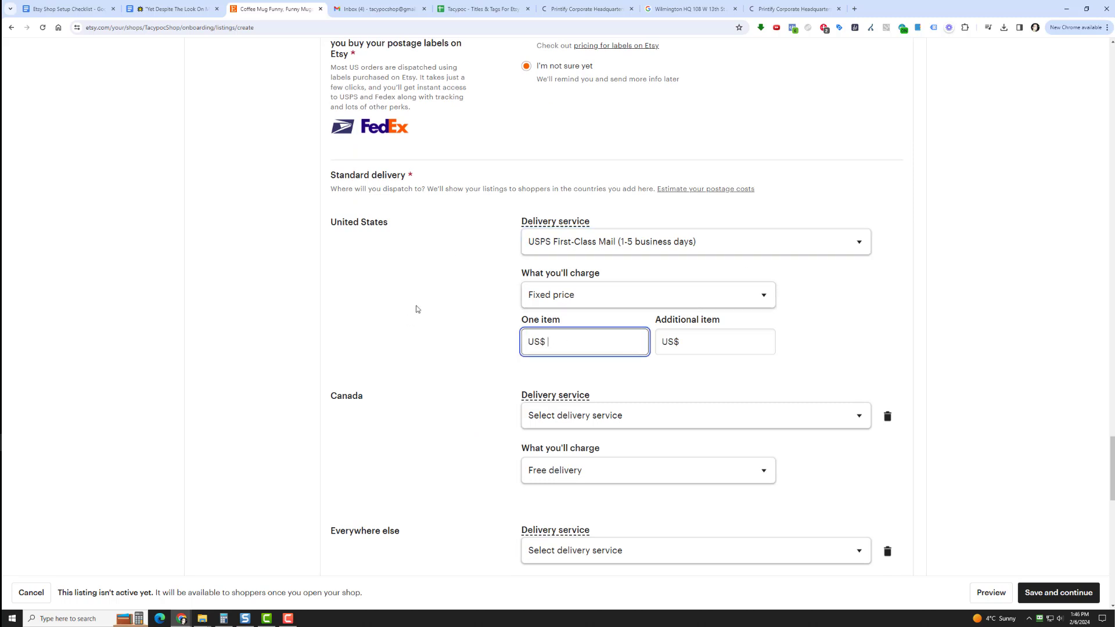
type("7.99")
key("Tab")
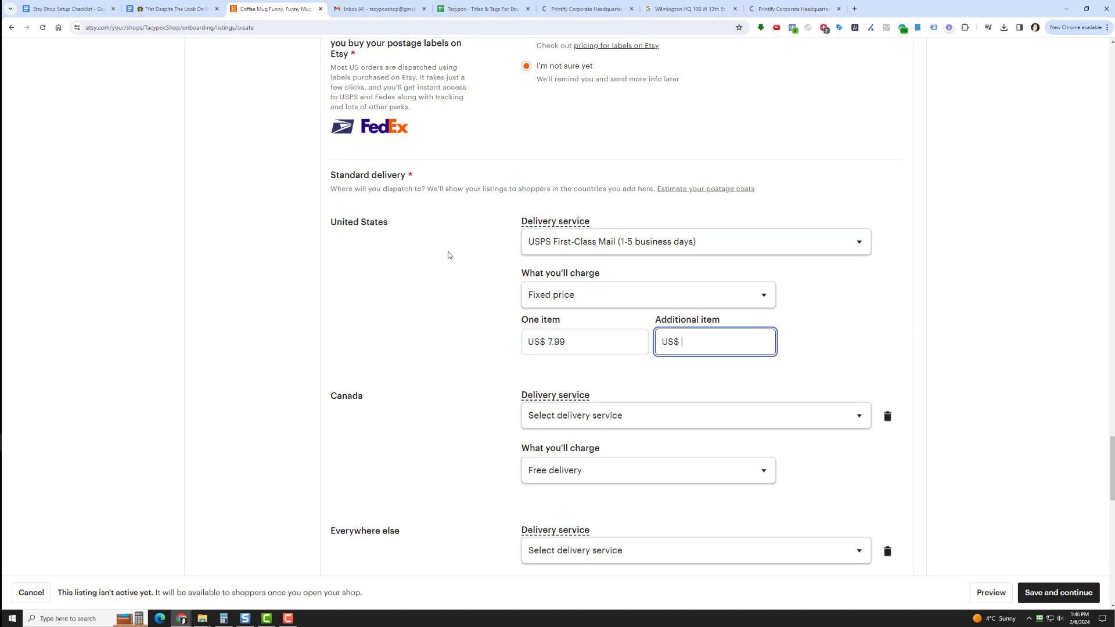
type("7.99")
Set Canada delivery to USPS First Class Mail International with fixed prices of US$7.99 for one item and each additional item
scroll(447, 252, "down", 2)
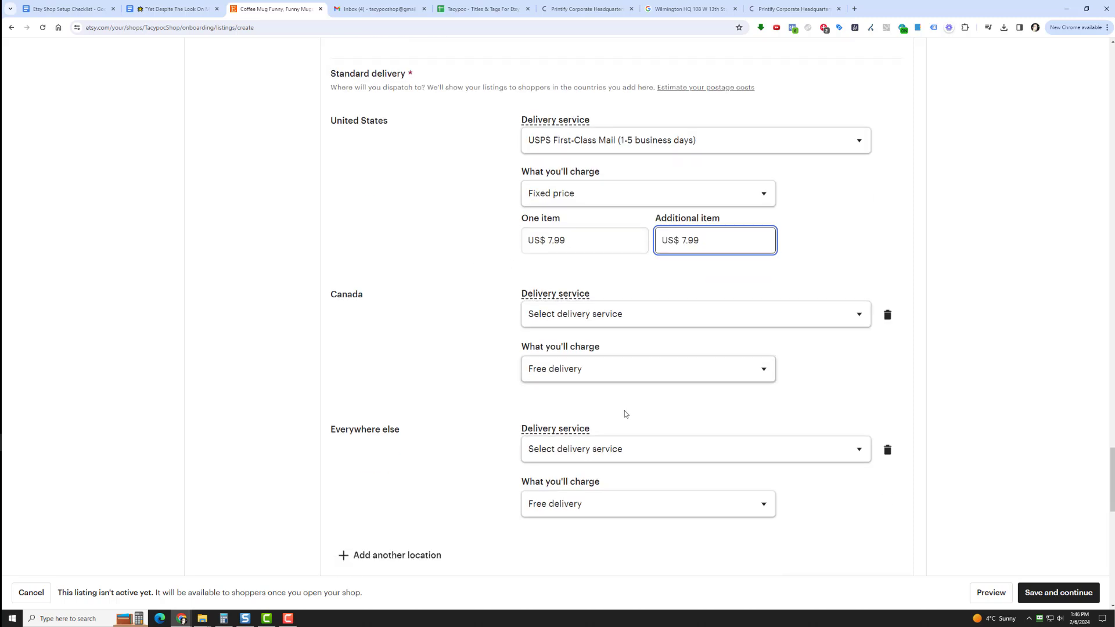
left_click(630, 319)
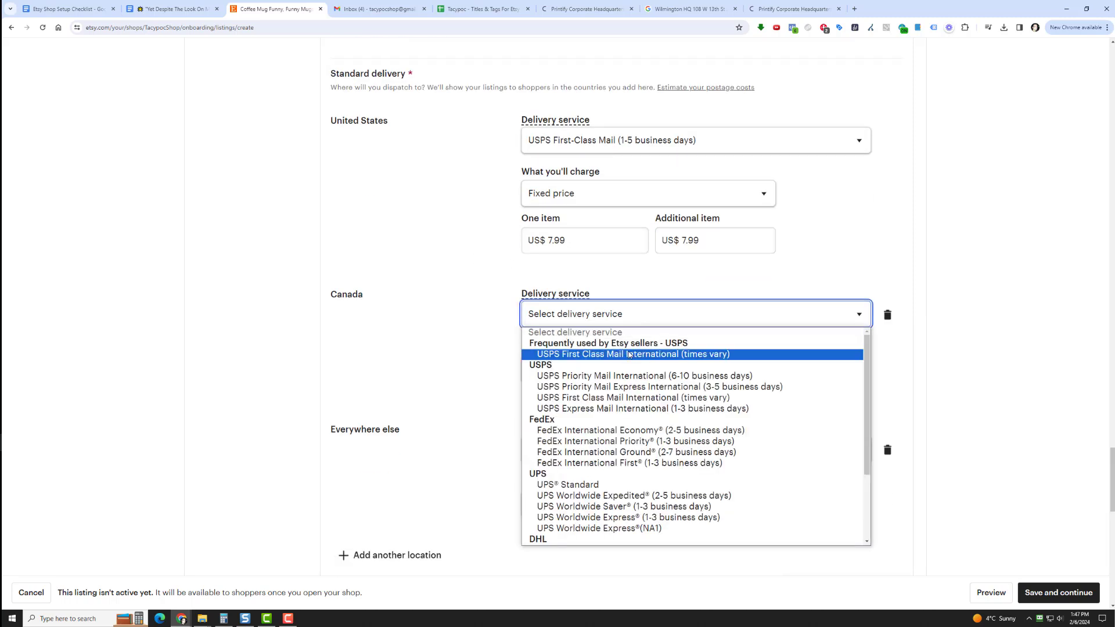
left_click(630, 355)
left_click(618, 372)
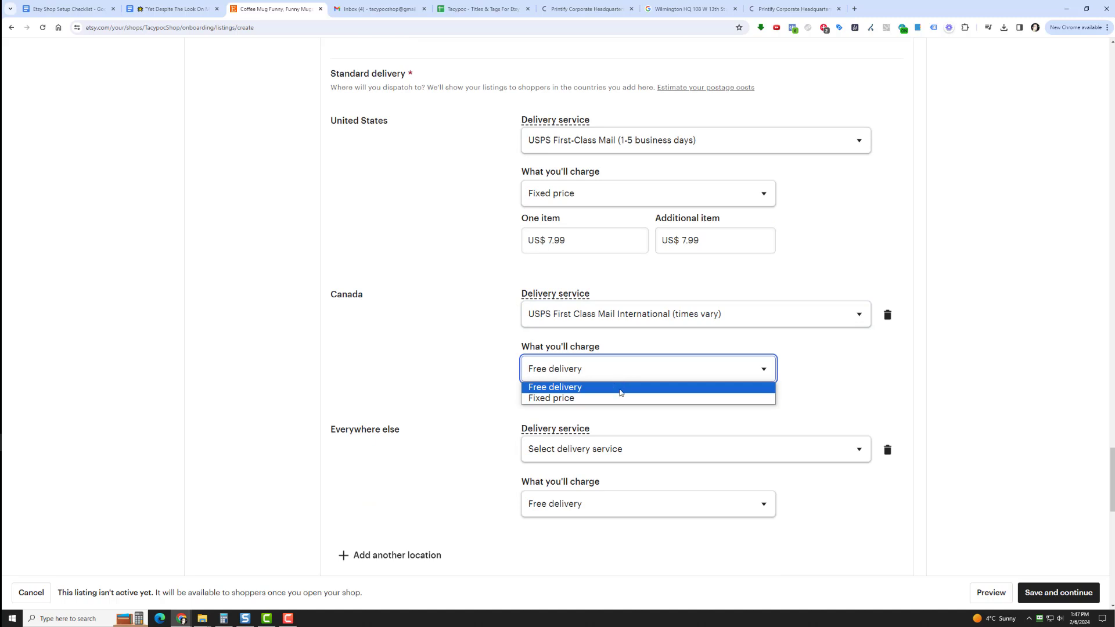
left_click(620, 399)
left_click(565, 413)
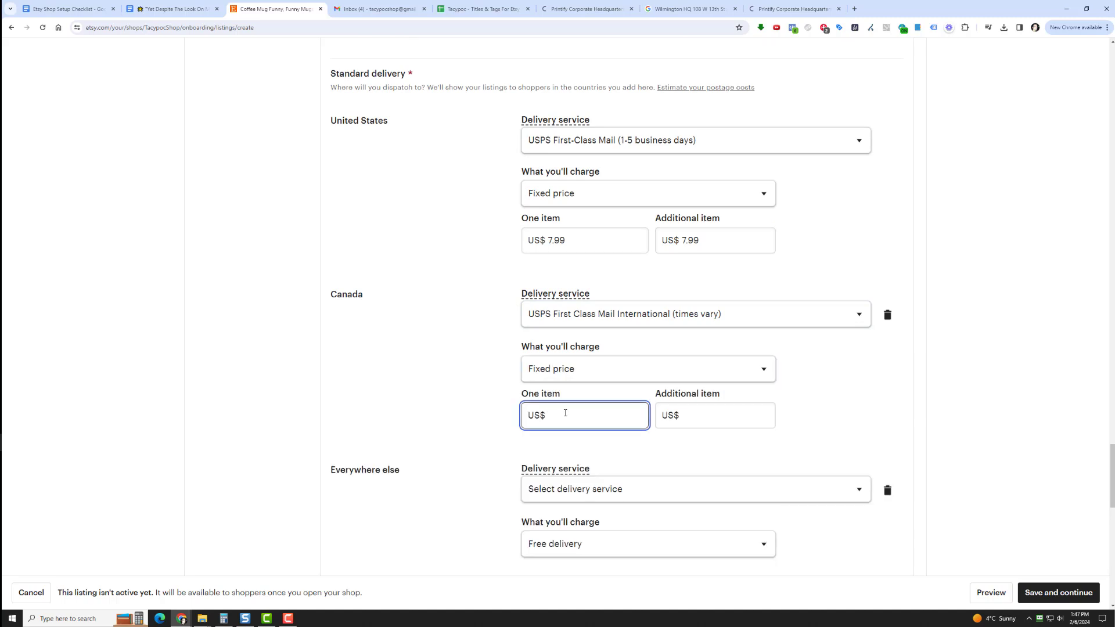
type("7.99")
key("Tab")
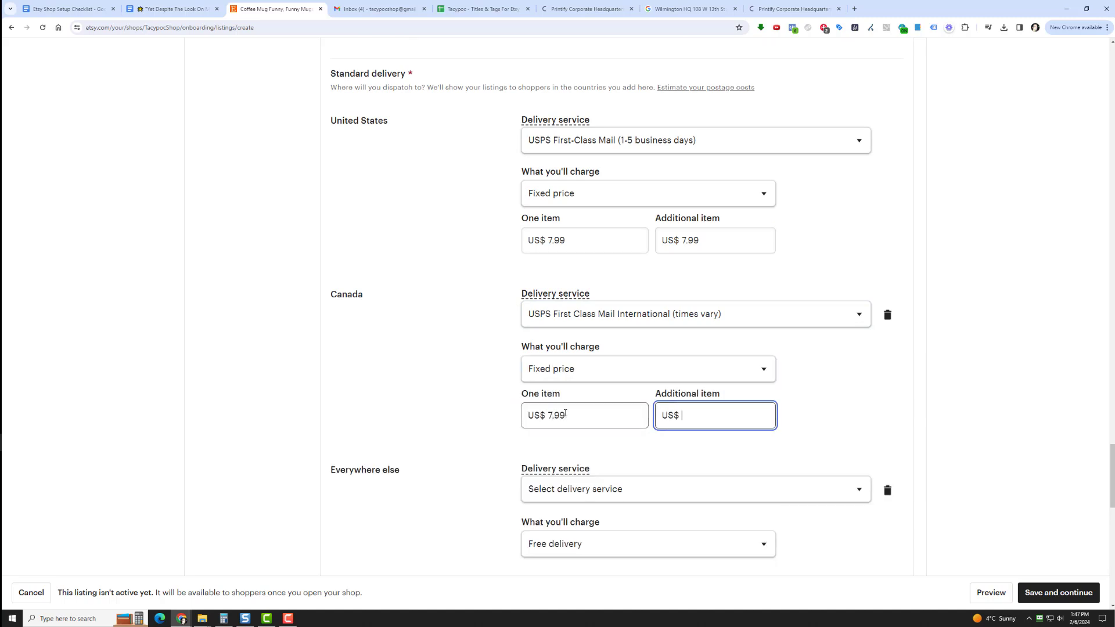
type("7.99")
Set delivery everywhere else to USPS First Class Mail International with fixed prices of US$10.99 for one item and each additional item
scroll(565, 414, "down", 3)
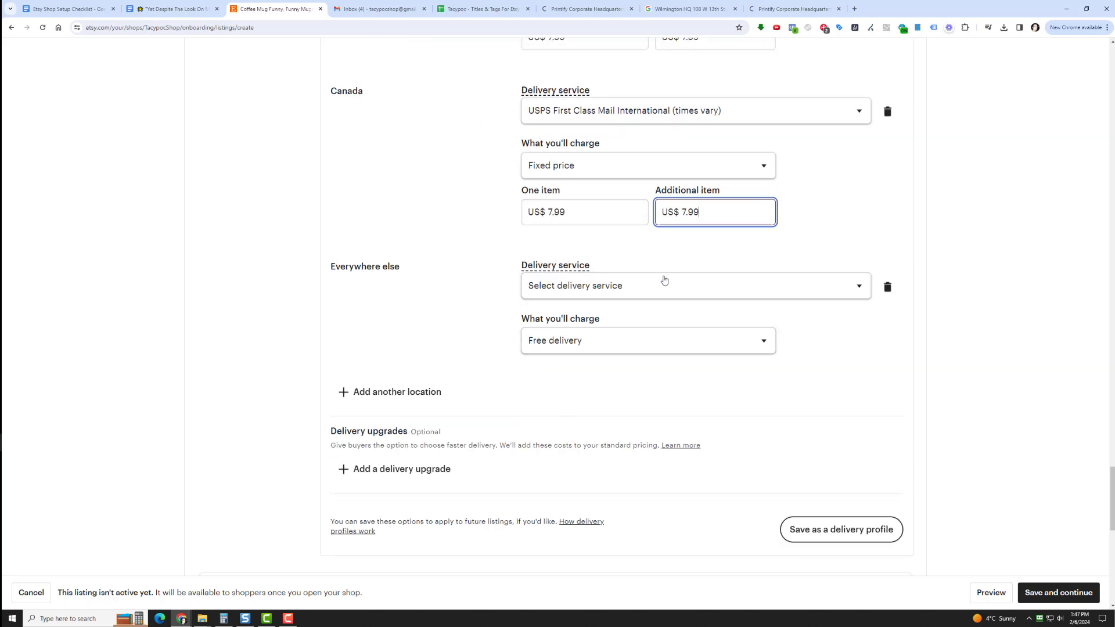
left_click(665, 283)
left_click(667, 326)
left_click(623, 348)
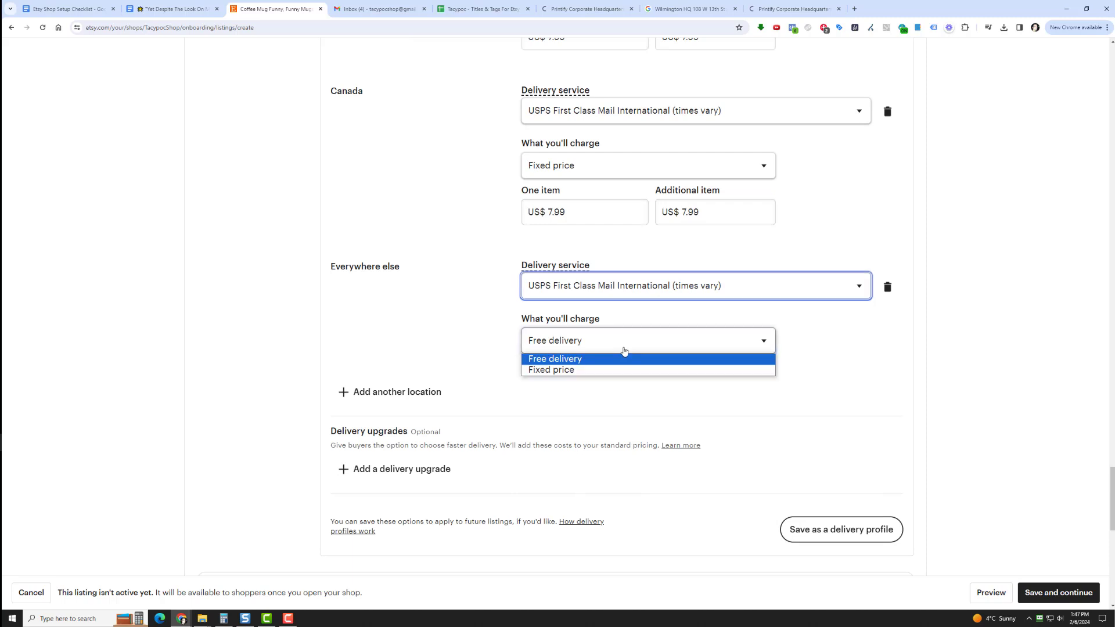
left_click(622, 369)
left_click(578, 396)
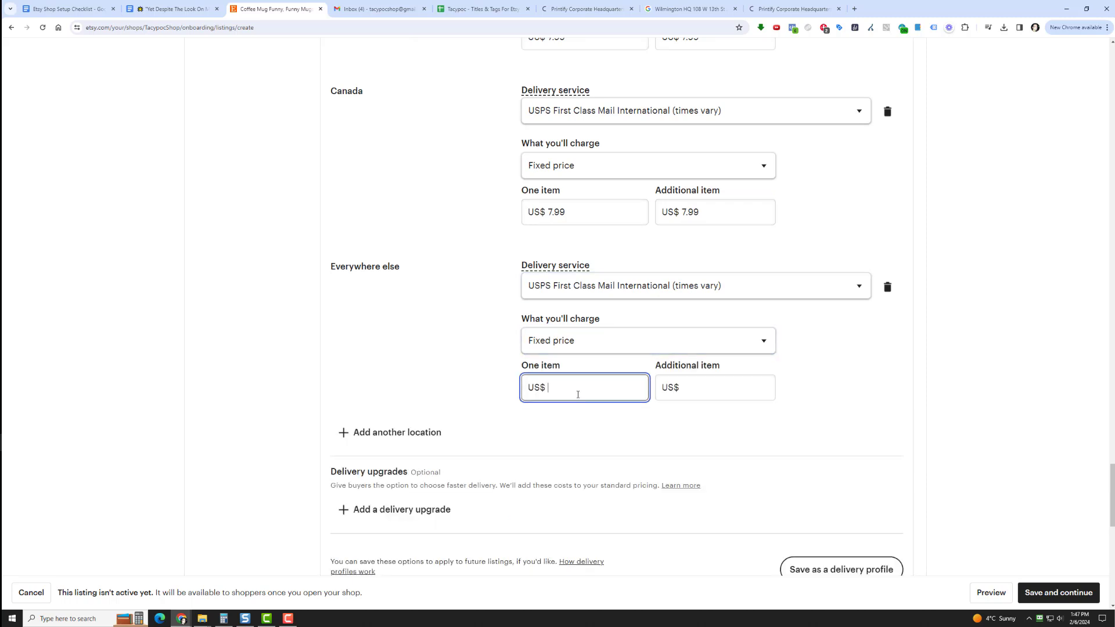
type("10.99")
key("Tab")
type("10.99")
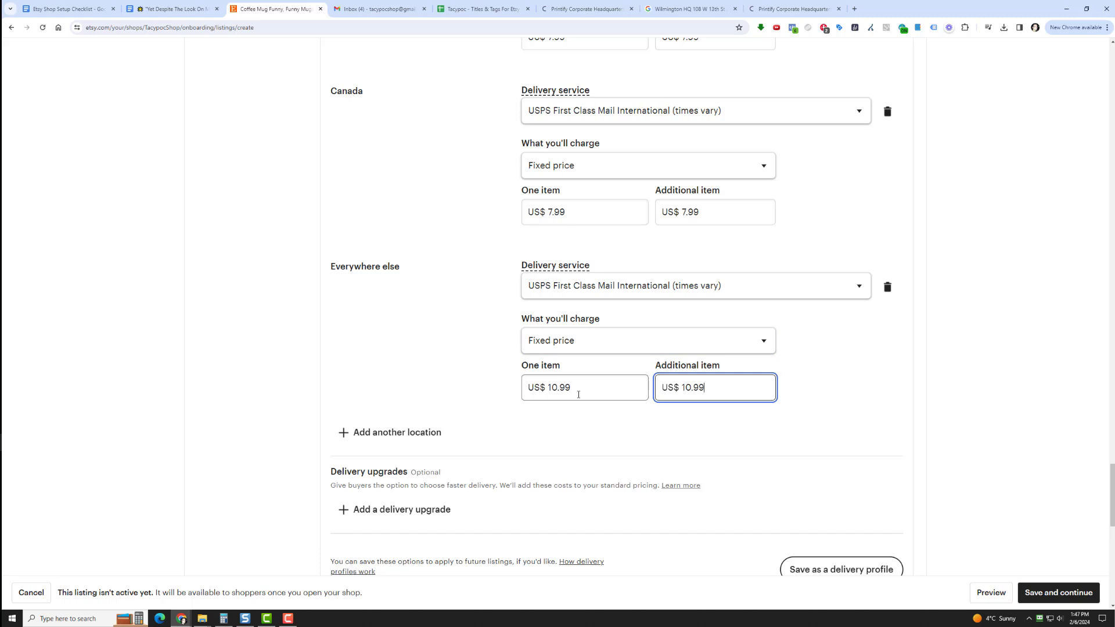
left_click(486, 365)
Apply the simple 30-day returns and exchanges policy to the listing and try to save it
scroll(436, 168, "down", 5)
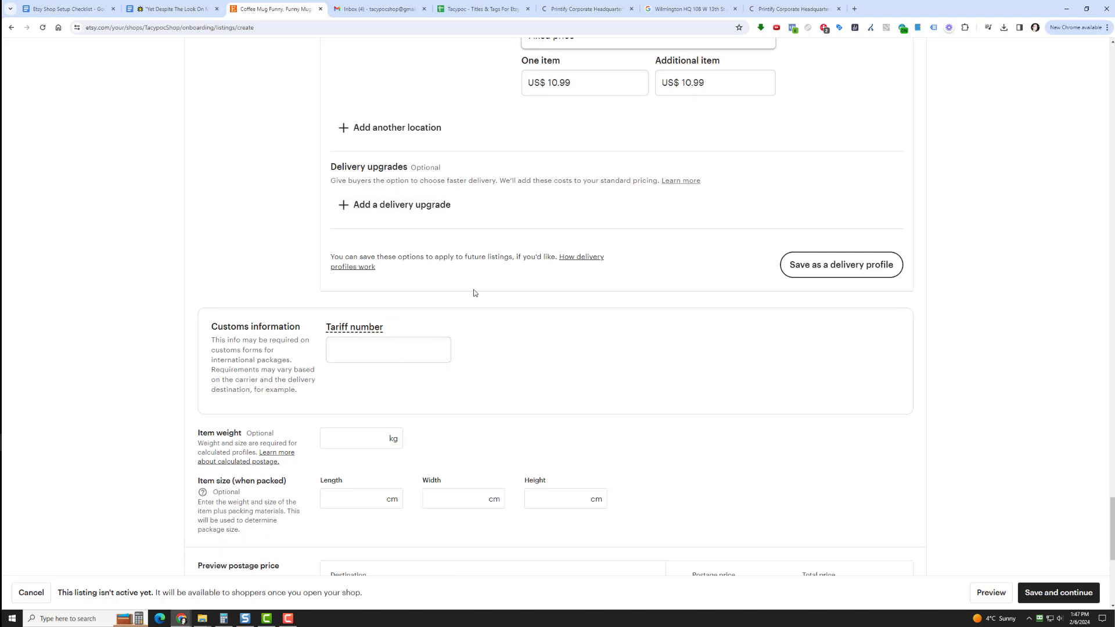
scroll(480, 306, "down", 3)
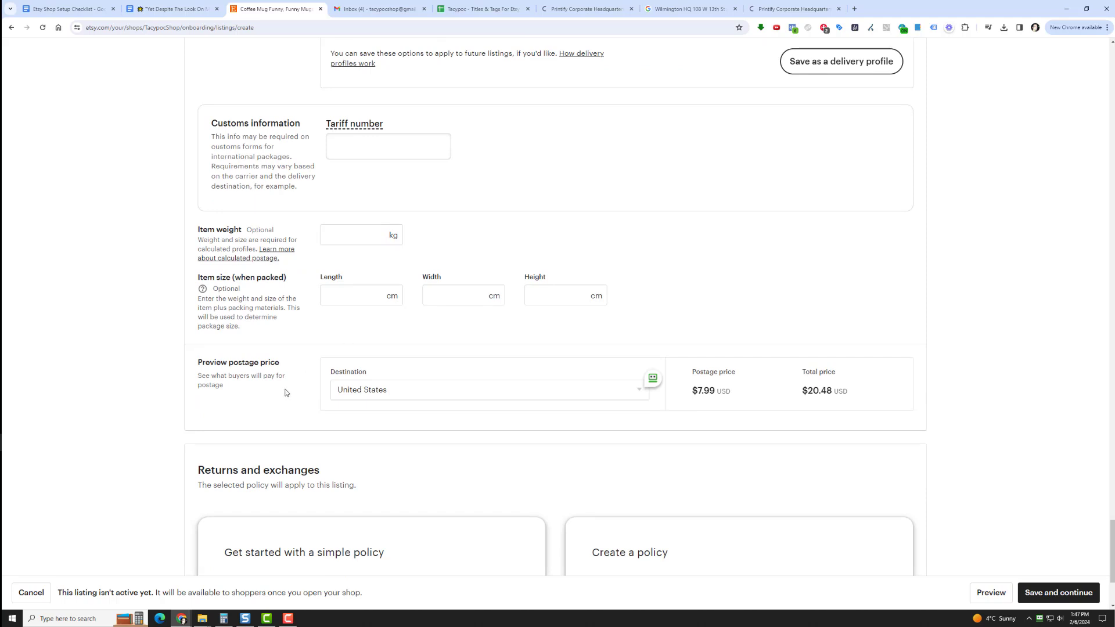
scroll(283, 392, "down", 3)
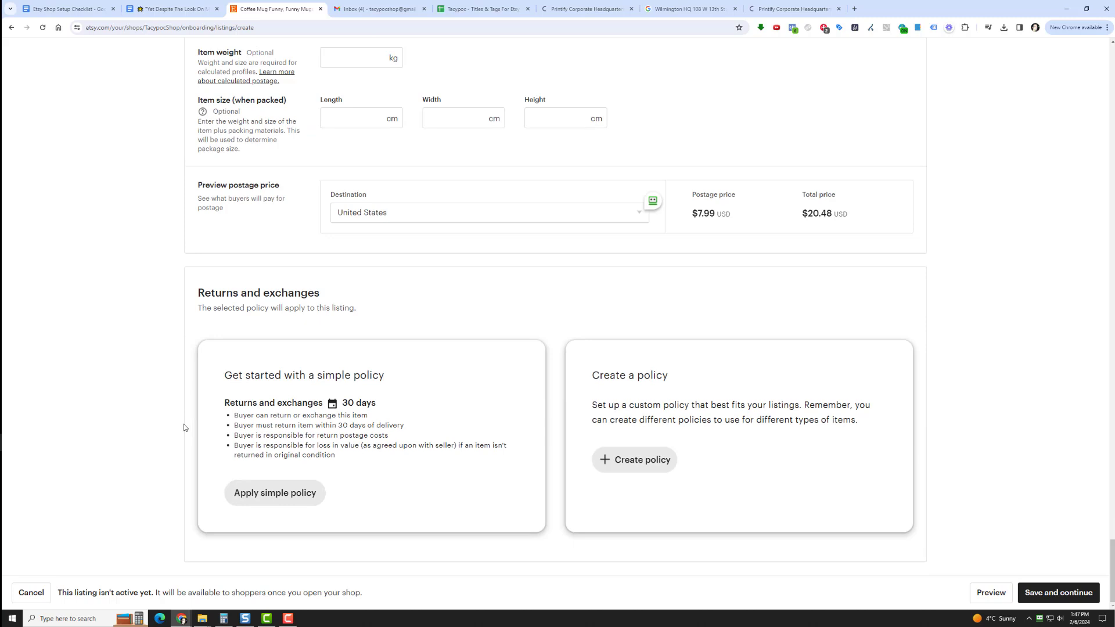
left_click(282, 491)
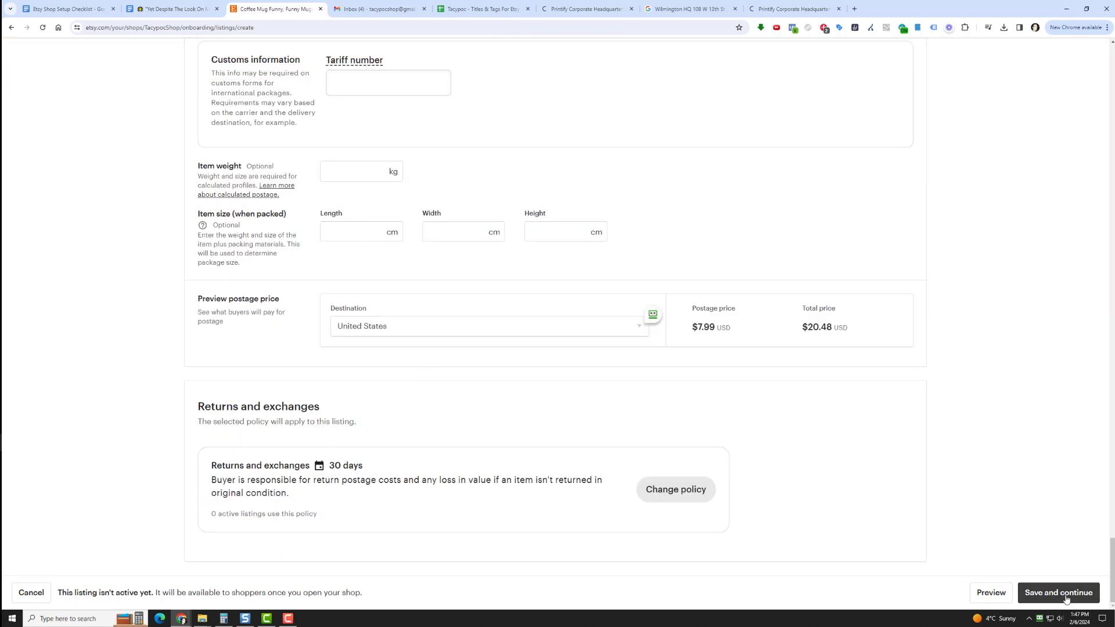
left_click(1058, 593)
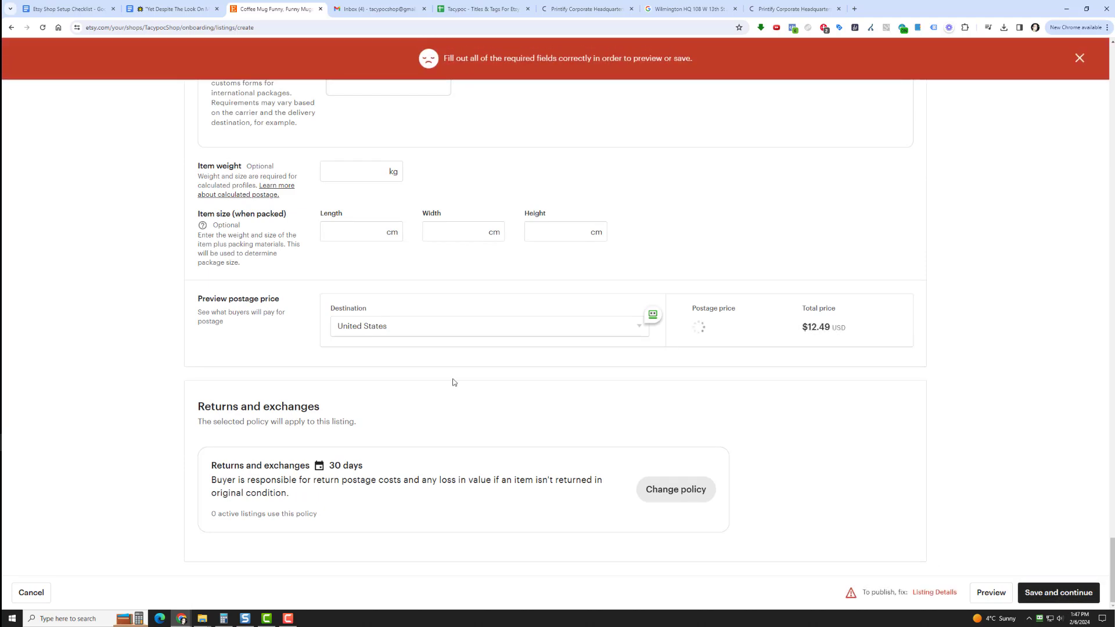
Select Printify as the listing's production partner and save the listing
scroll(127, 328, "up", 15)
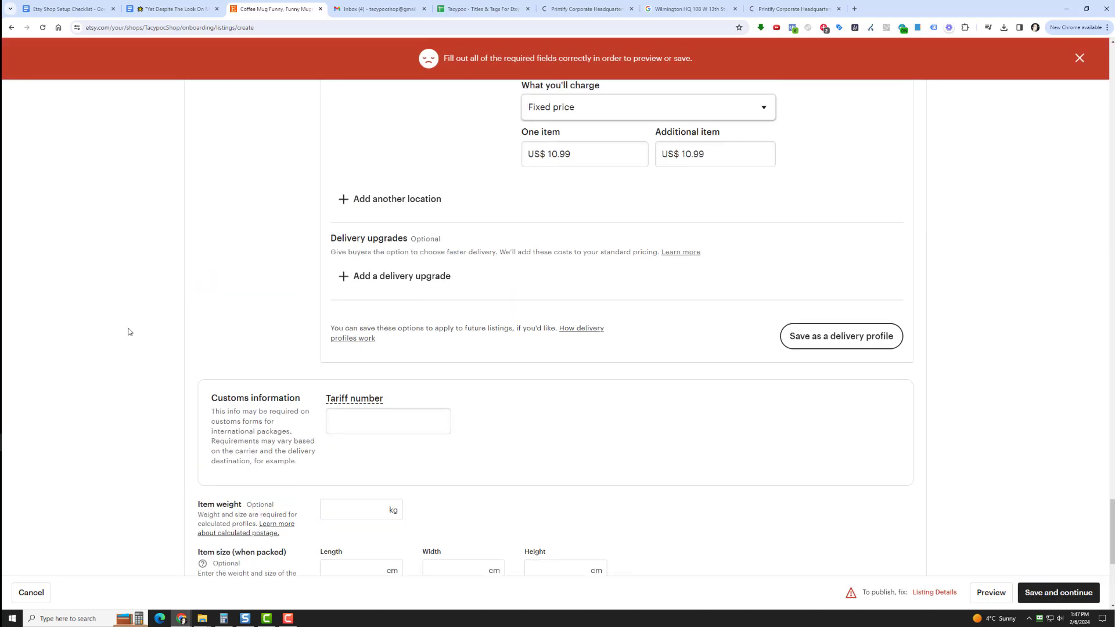
scroll(132, 328, "up", 20)
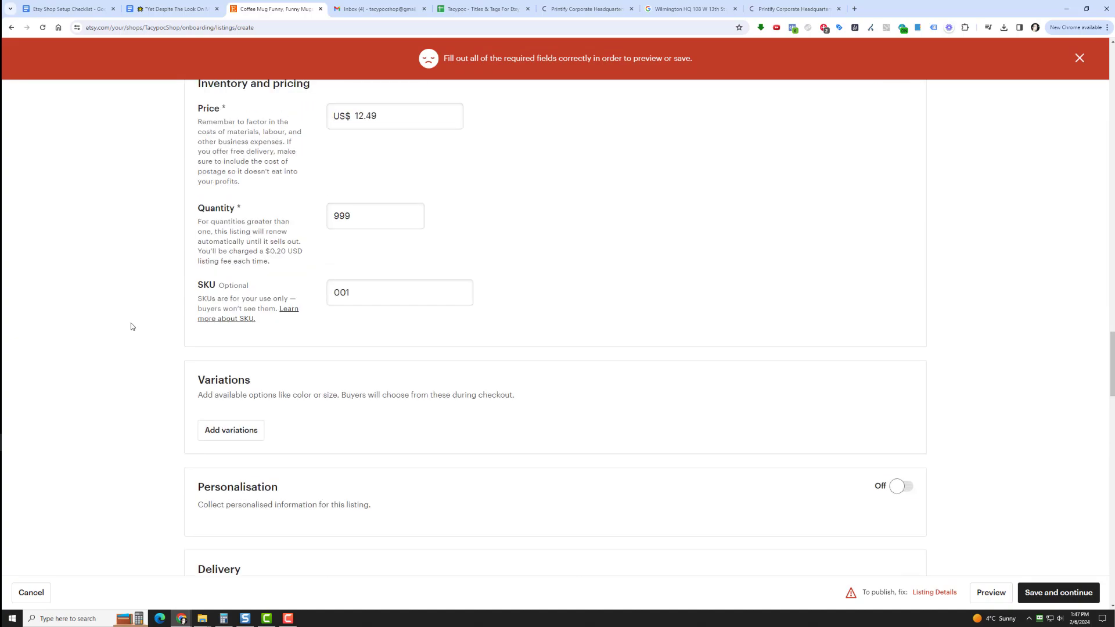
scroll(132, 324, "up", 6)
scroll(131, 323, "down", 8)
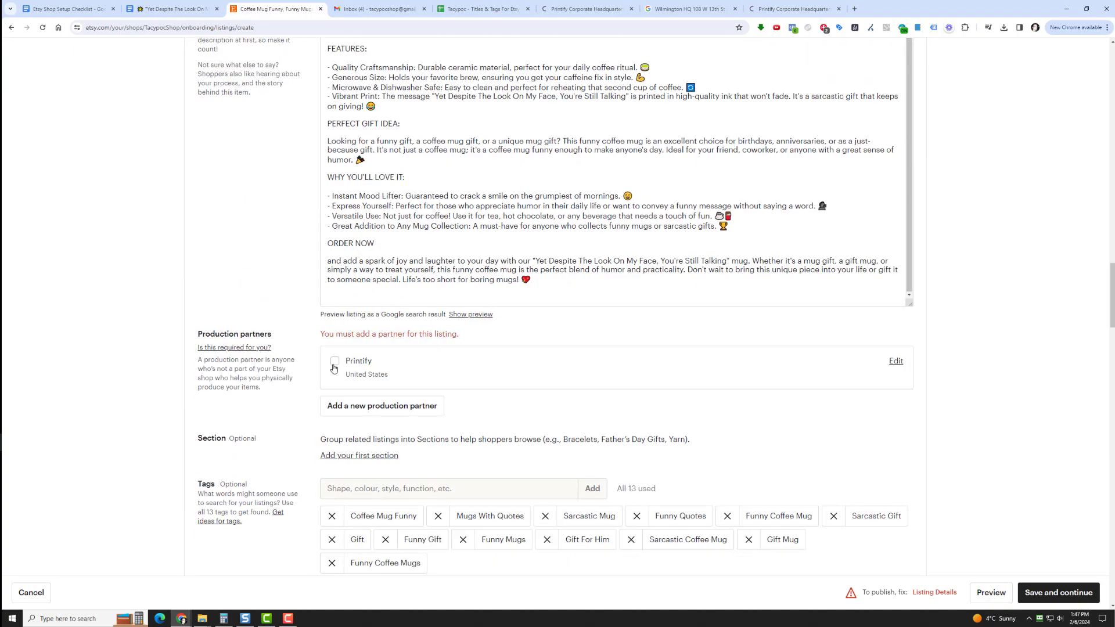
left_click(335, 363)
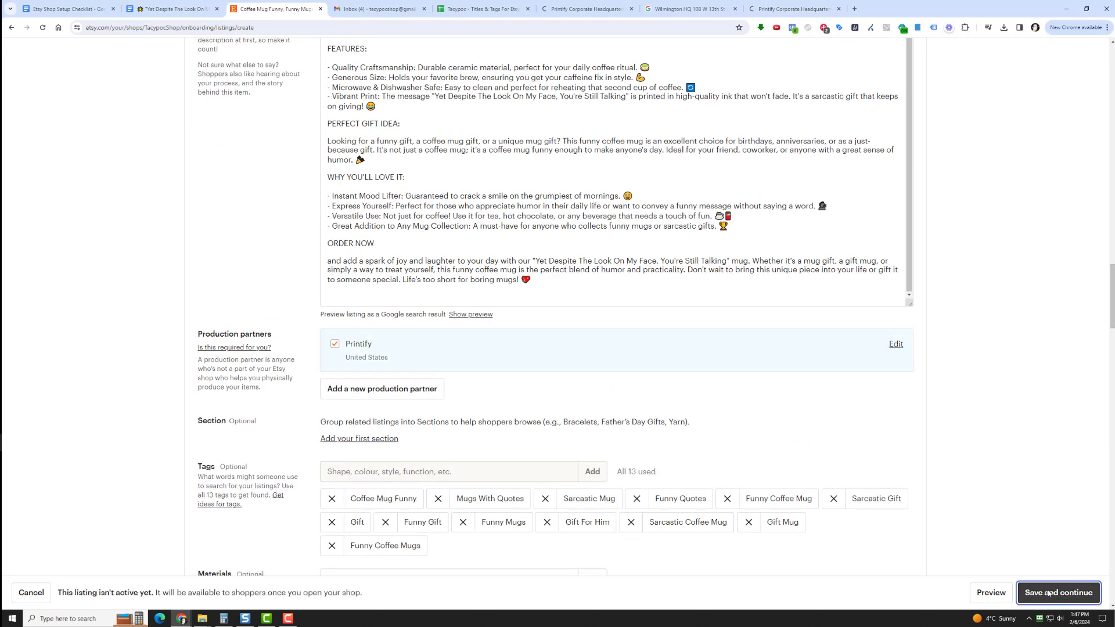
left_click(1067, 593)
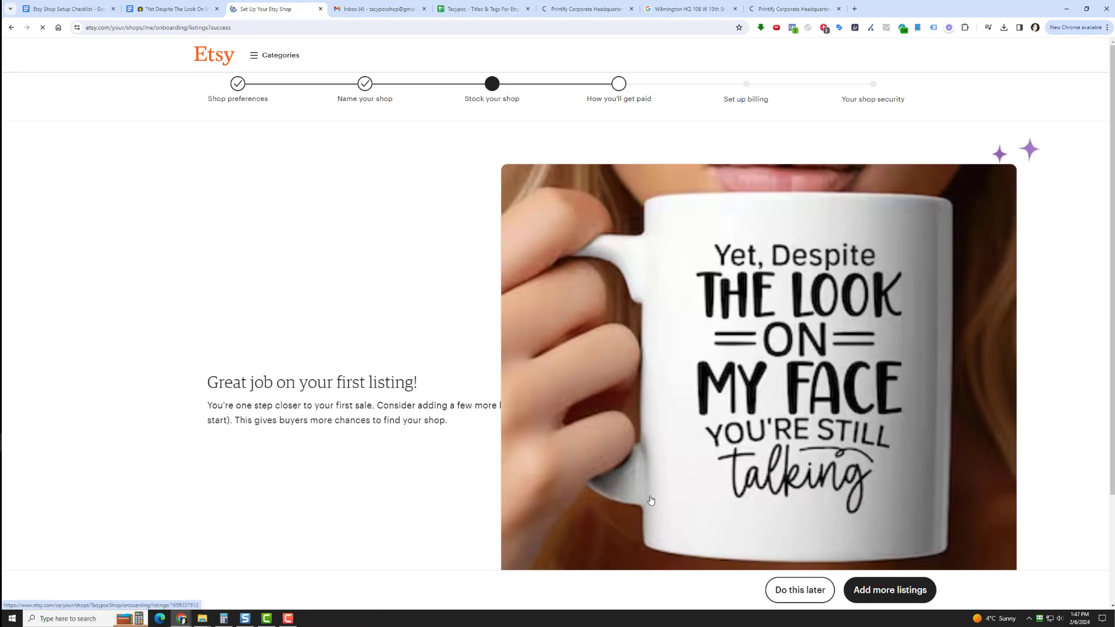
Postpone adding more listings and continue to the payment setup
scroll(779, 529, "down", 3)
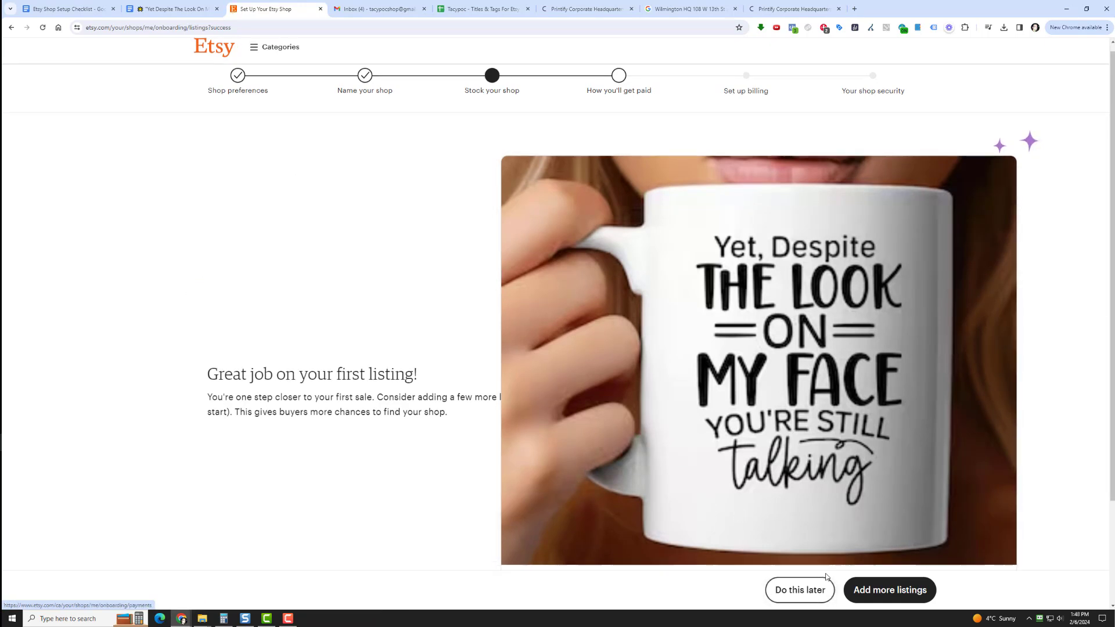
scroll(779, 529, "up", 3)
scroll(780, 532, "down", 3)
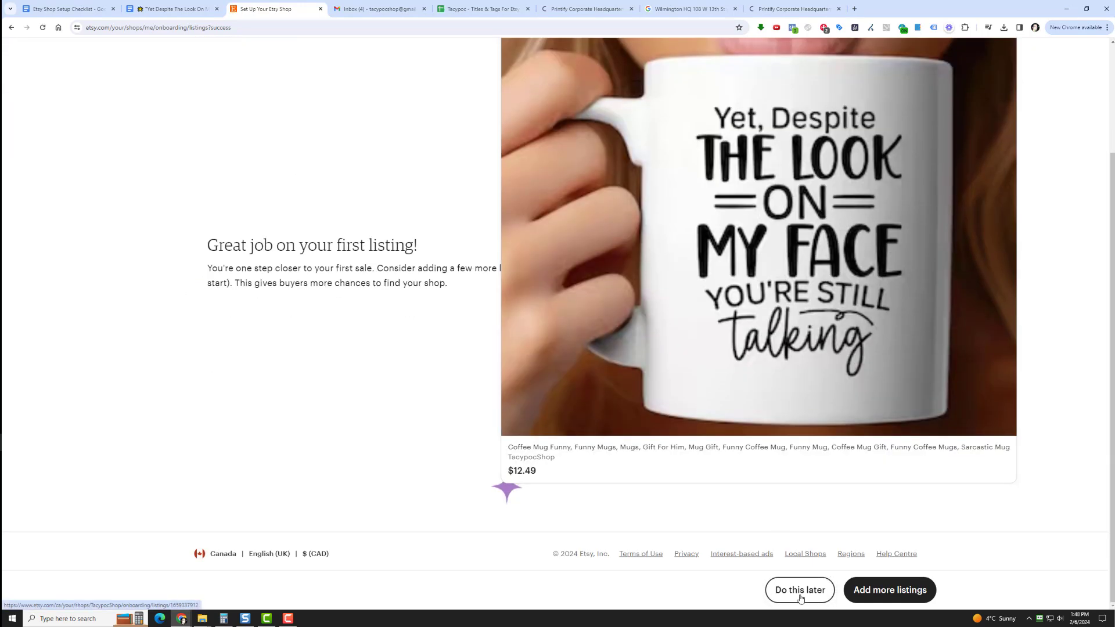
left_click(800, 599)
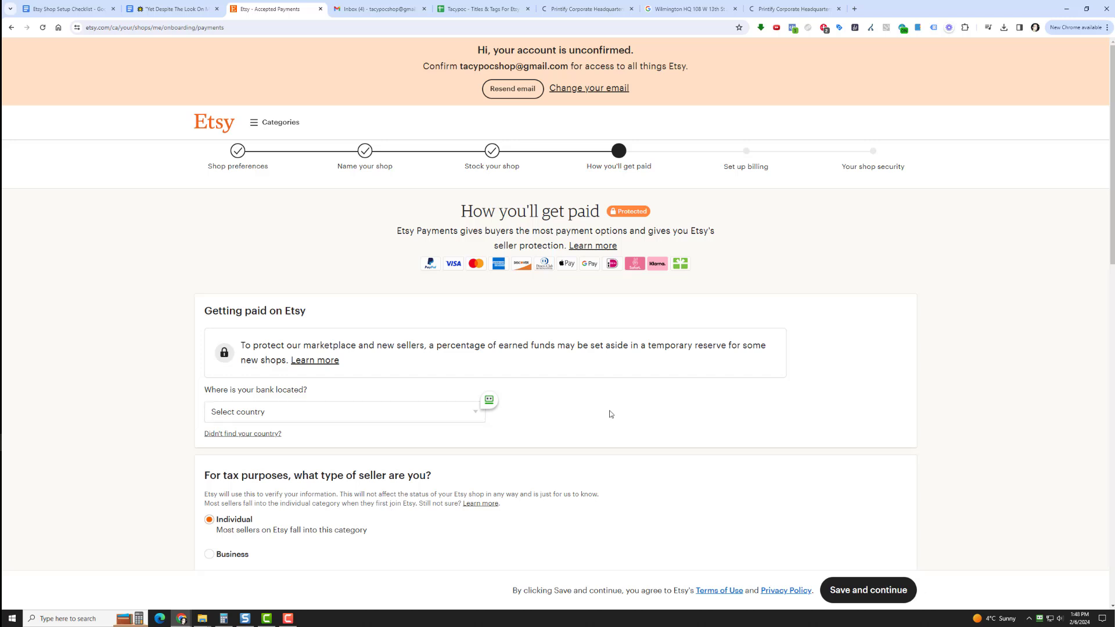
Set the bank location for Etsy payments to Canada
scroll(618, 409, "down", 3)
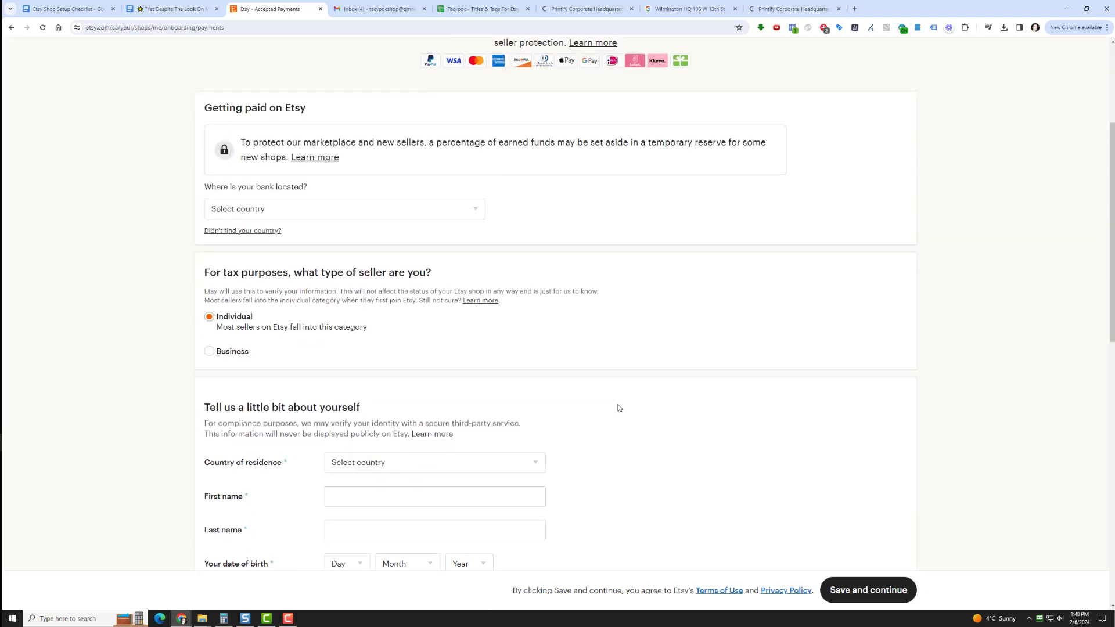
left_click(265, 209)
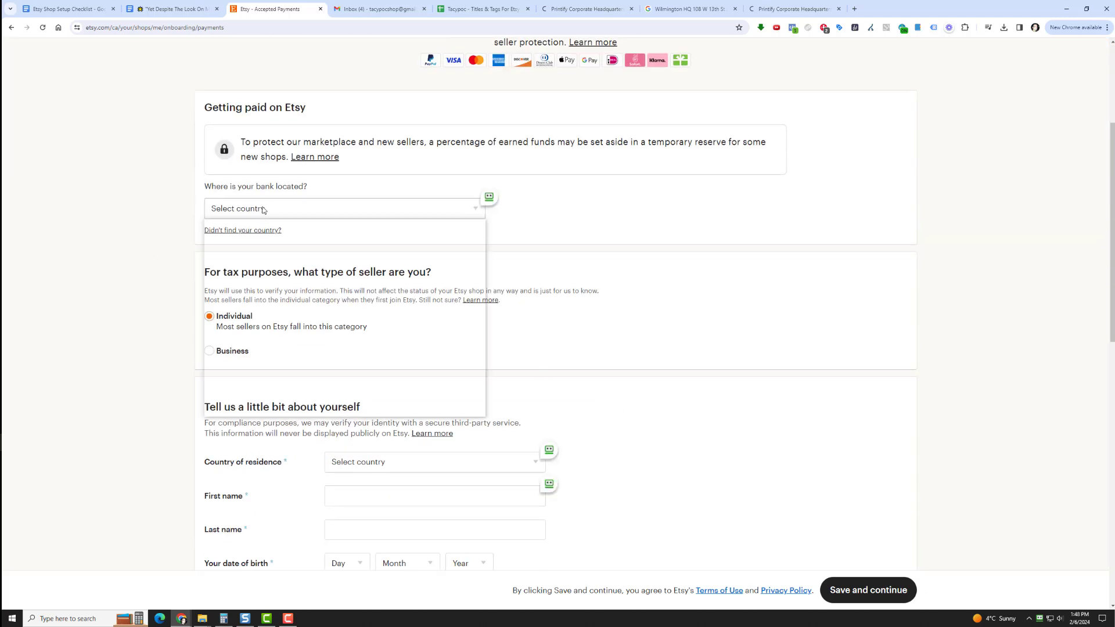
left_click(304, 293)
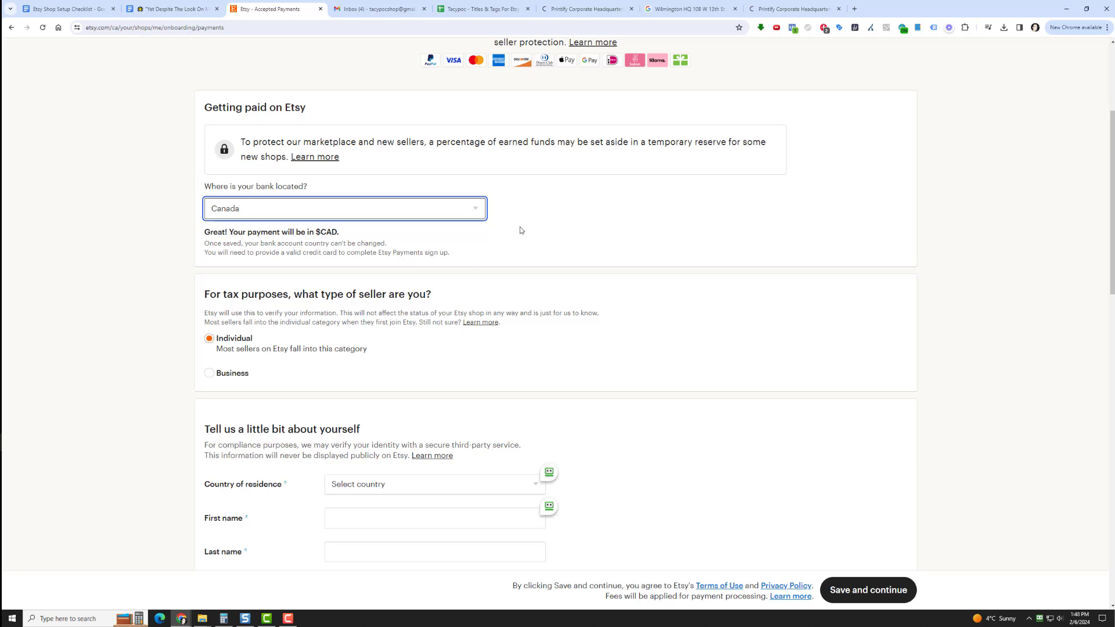
left_click(593, 217)
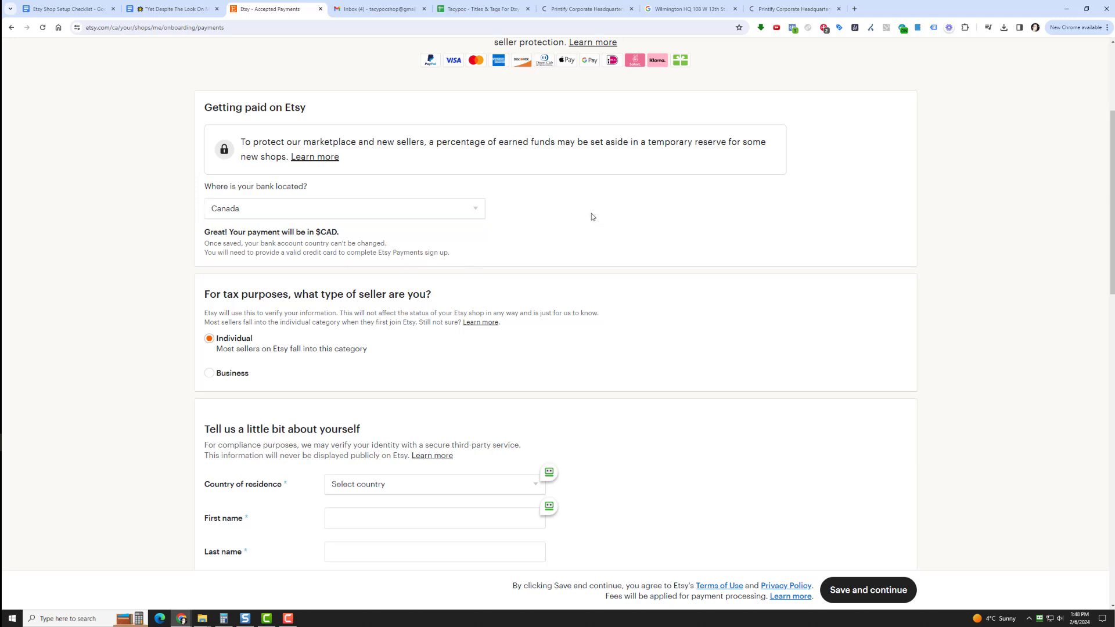
Set the seller type for tax purposes to Business and look over the business details the form asks for
left_click(216, 376)
scroll(153, 400, "down", 3)
scroll(151, 395, "down", 15)
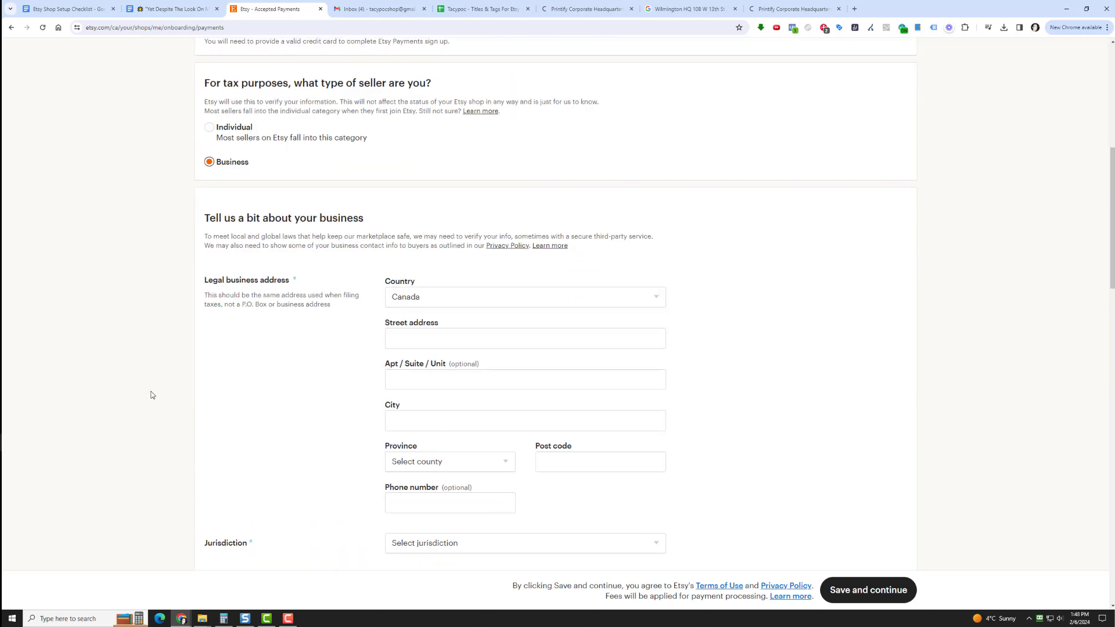
scroll(141, 377, "down", 3)
scroll(139, 372, "up", 9)
scroll(140, 362, "up", 16)
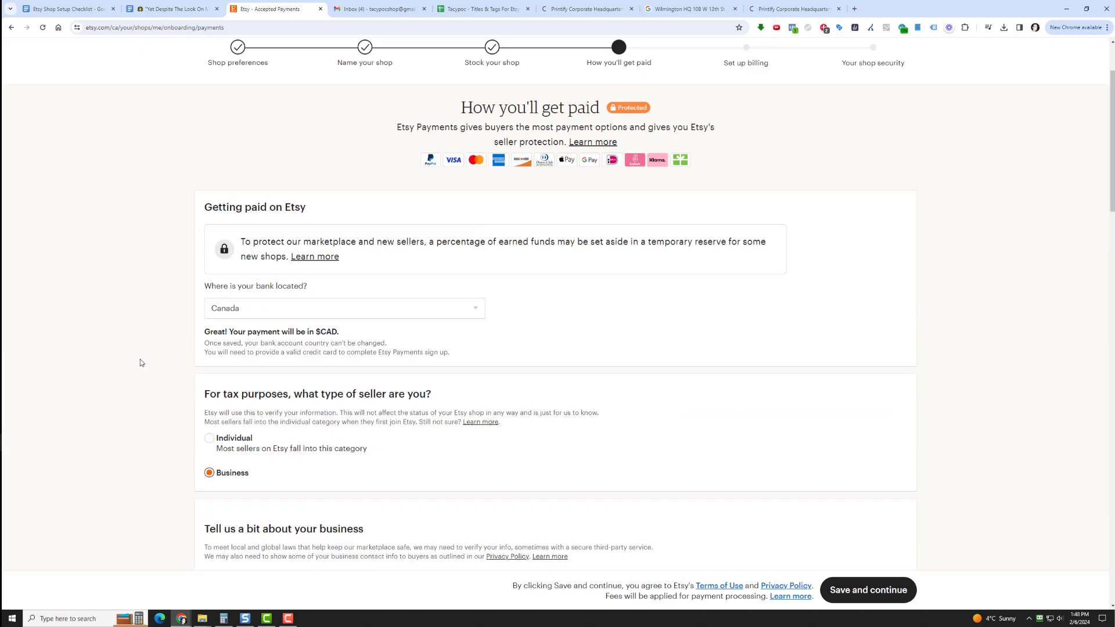
Verify the ID with Canada as issuing country and Driving Licence as document type, and continue to billing
scroll(140, 363, "down", 7)
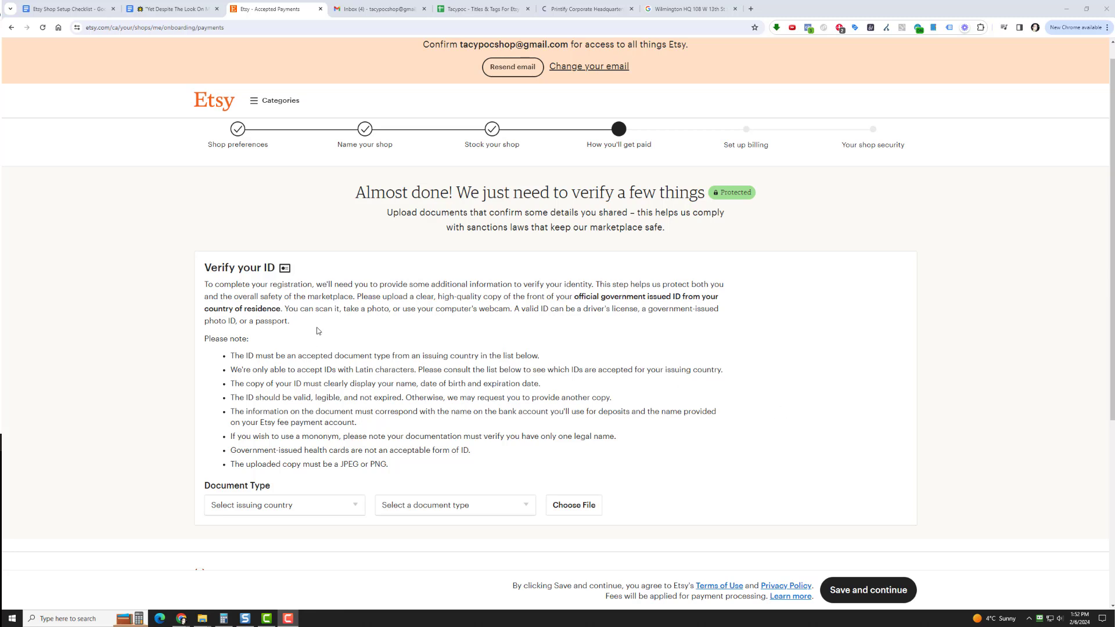
left_click(291, 508)
left_click(305, 362)
left_click(439, 506)
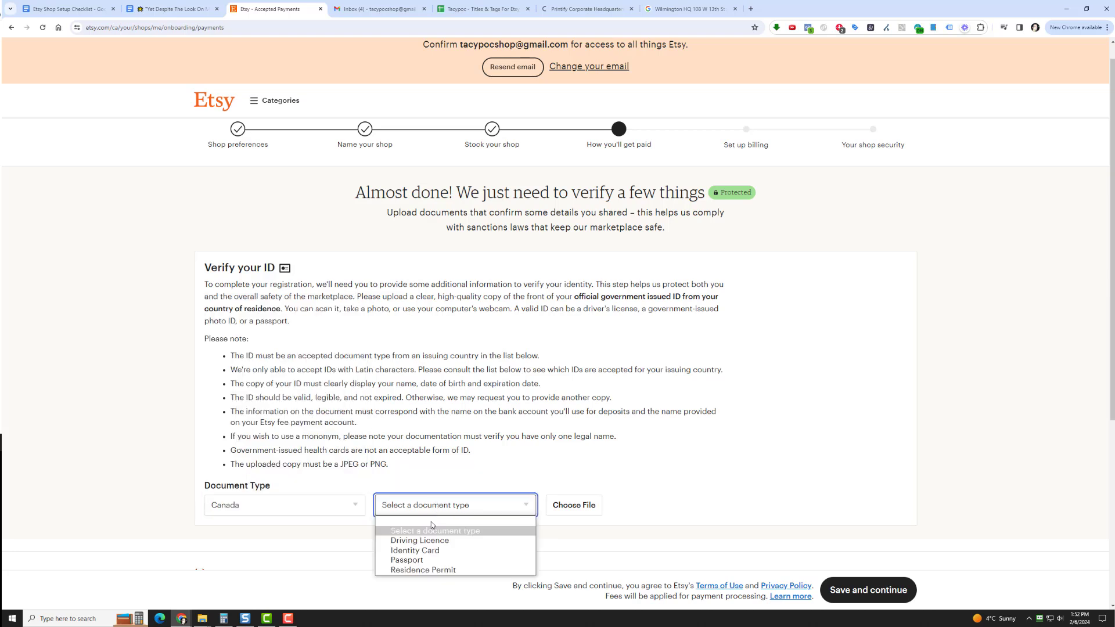
left_click(436, 541)
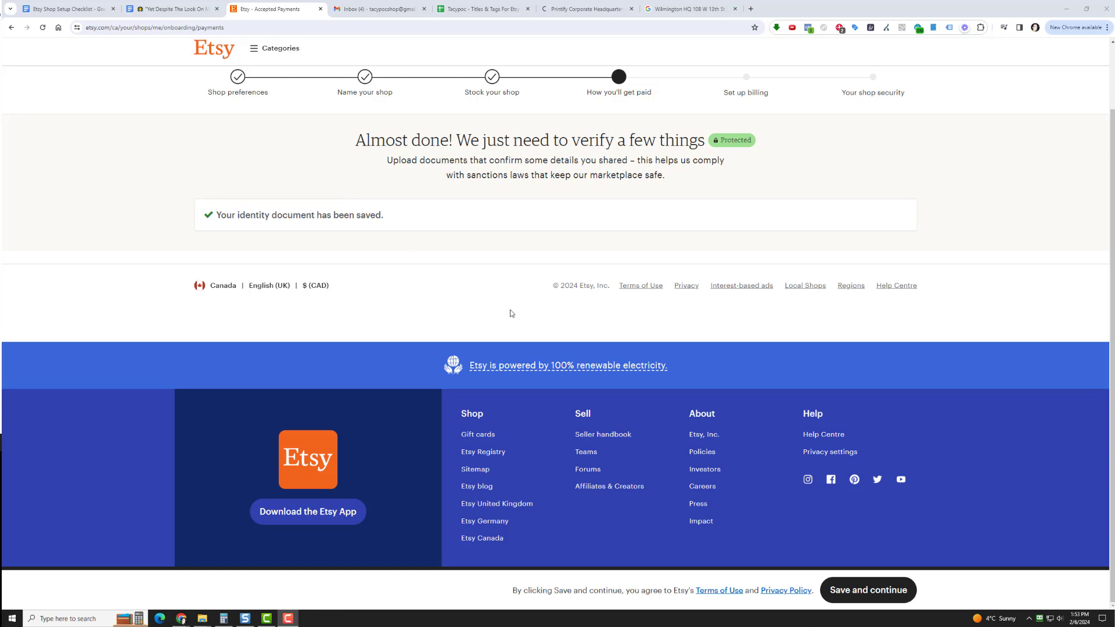
left_click(855, 592)
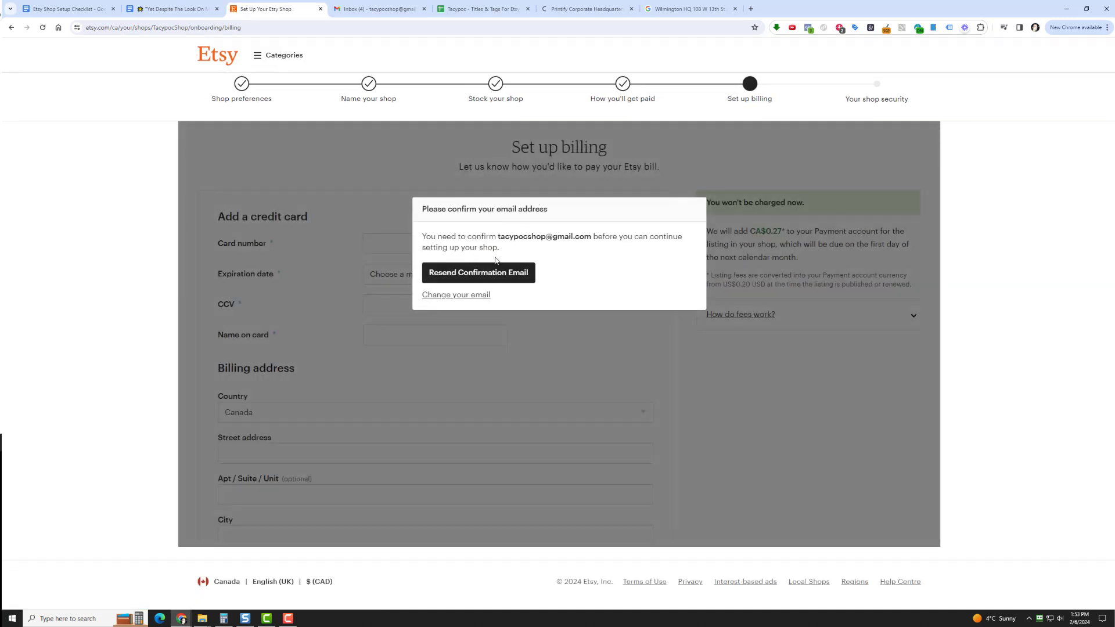
Switch to the Gmail inbox and confirm the Etsy account from Etsy's confirmation email
left_click(360, 11)
left_click(339, 285)
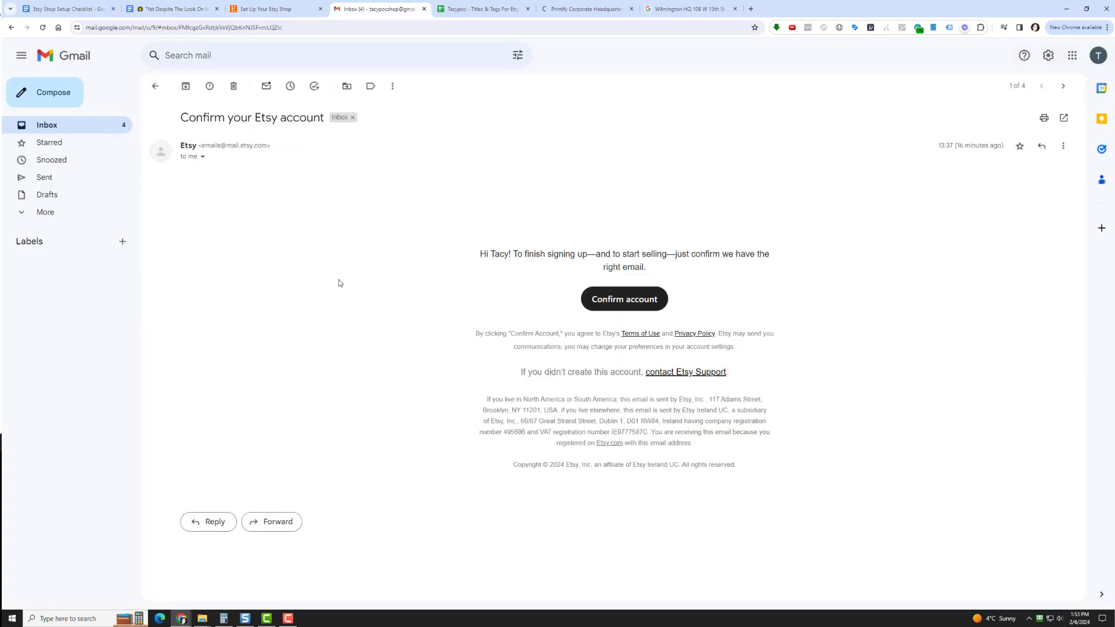
left_click(620, 401)
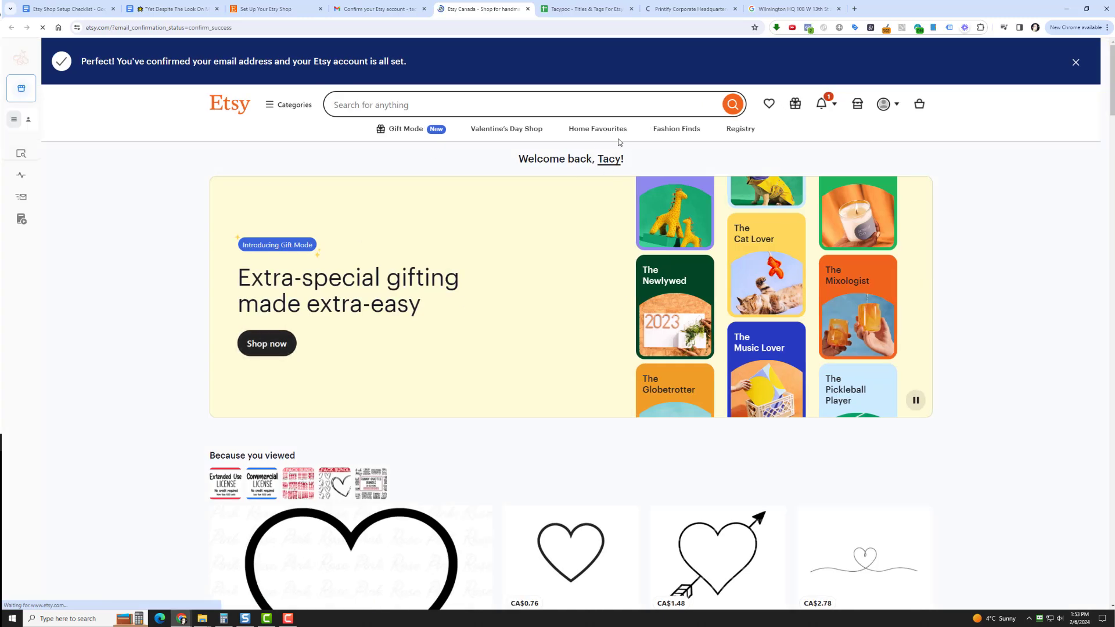
Return to Etsy and reopen the shop's billing setup through Shop Manager, comparing it with the original setup page
left_click(389, 6)
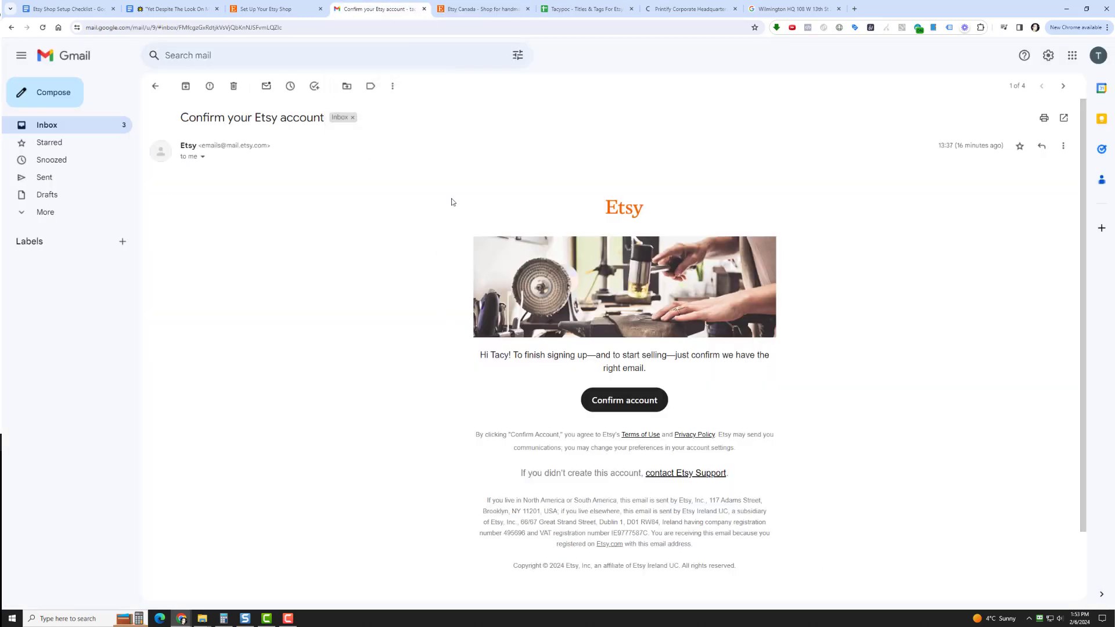
left_click(302, 5)
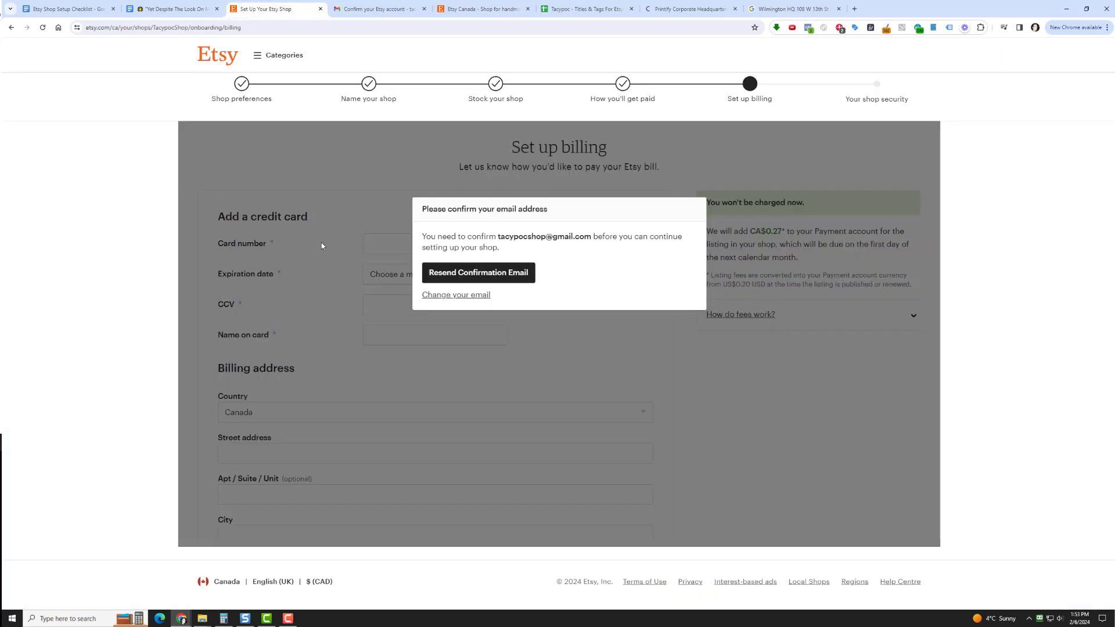
left_click(464, 7)
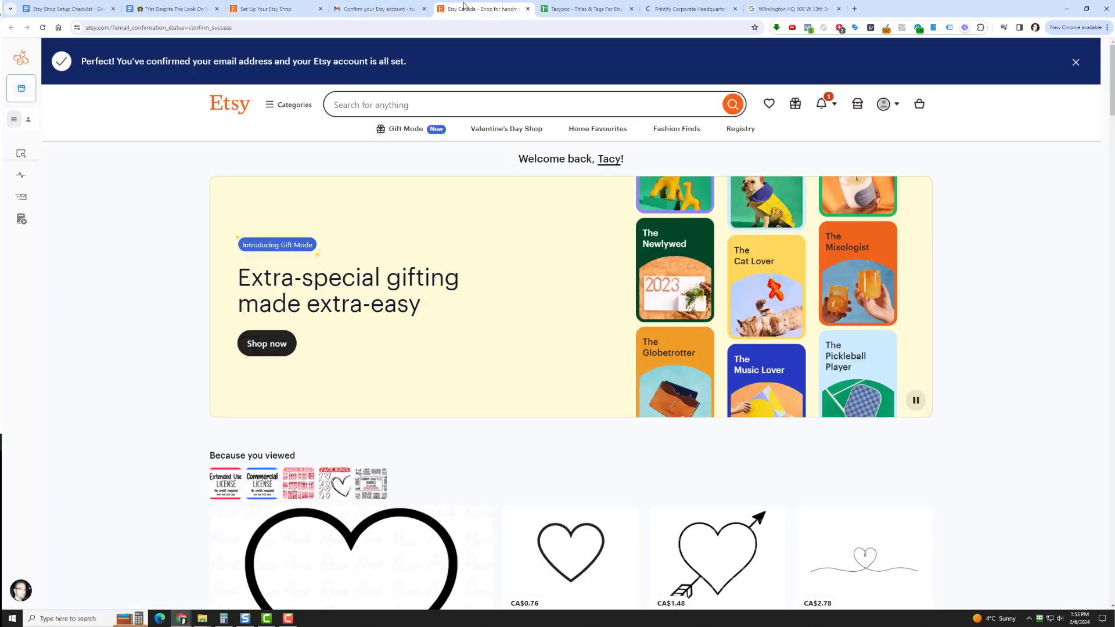
left_click(858, 106)
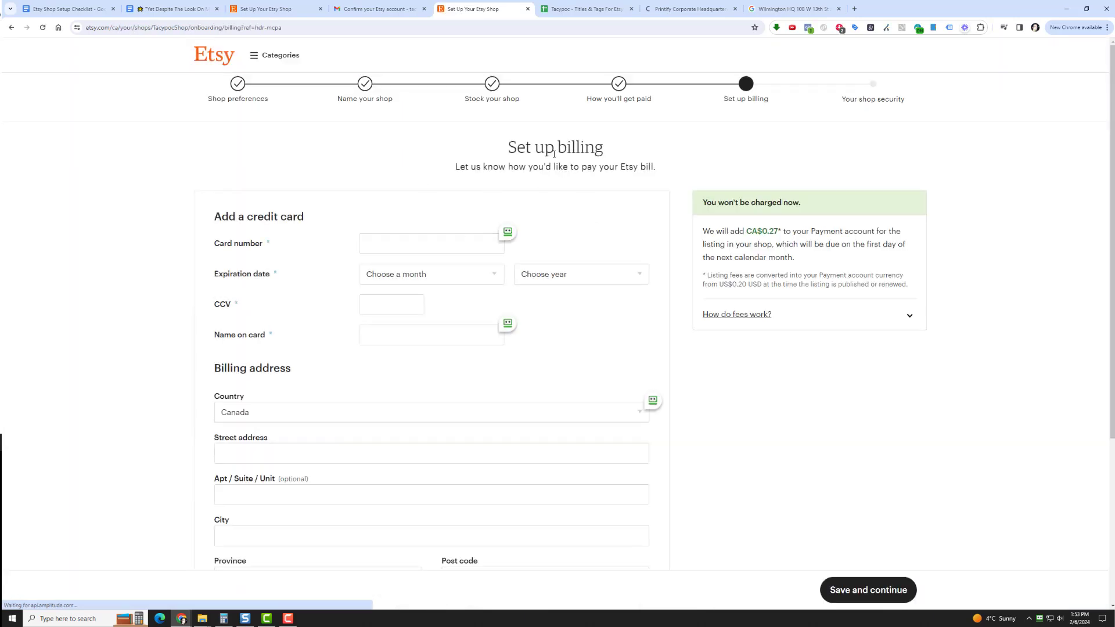
left_click(283, 8)
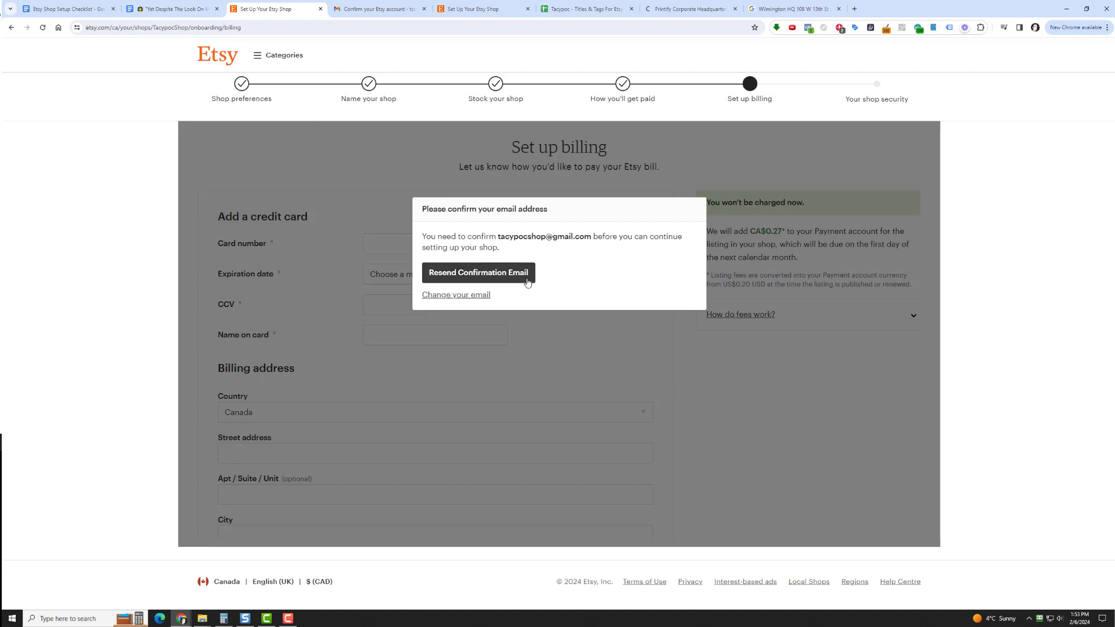
left_click(472, 6)
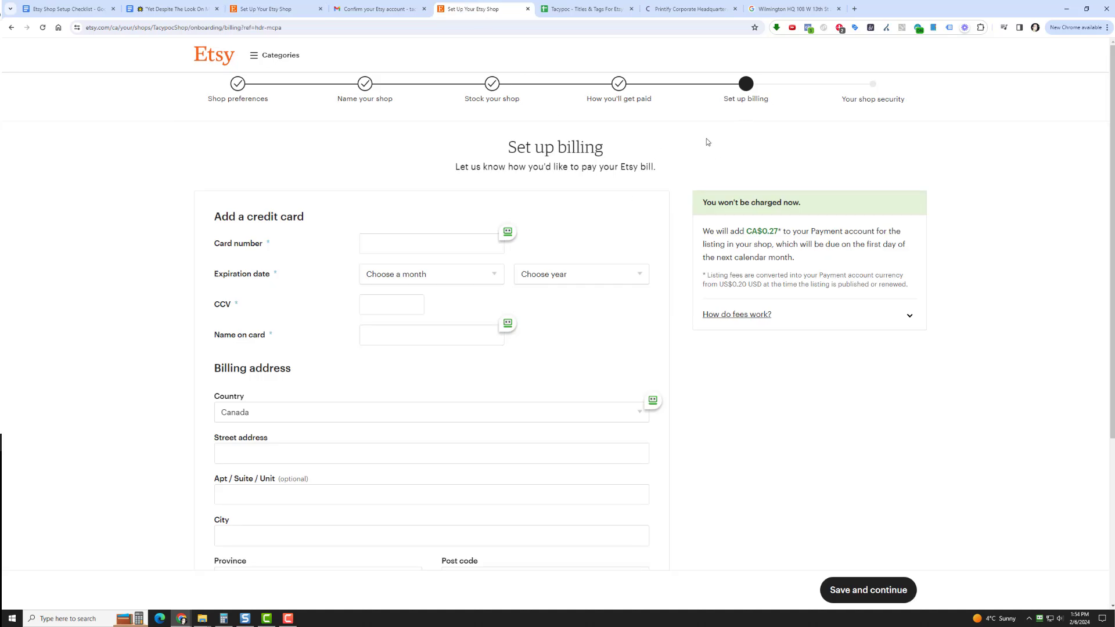
Look over the credit card, billing address and VAT ID sections of the billing form
scroll(187, 439, "down", 4)
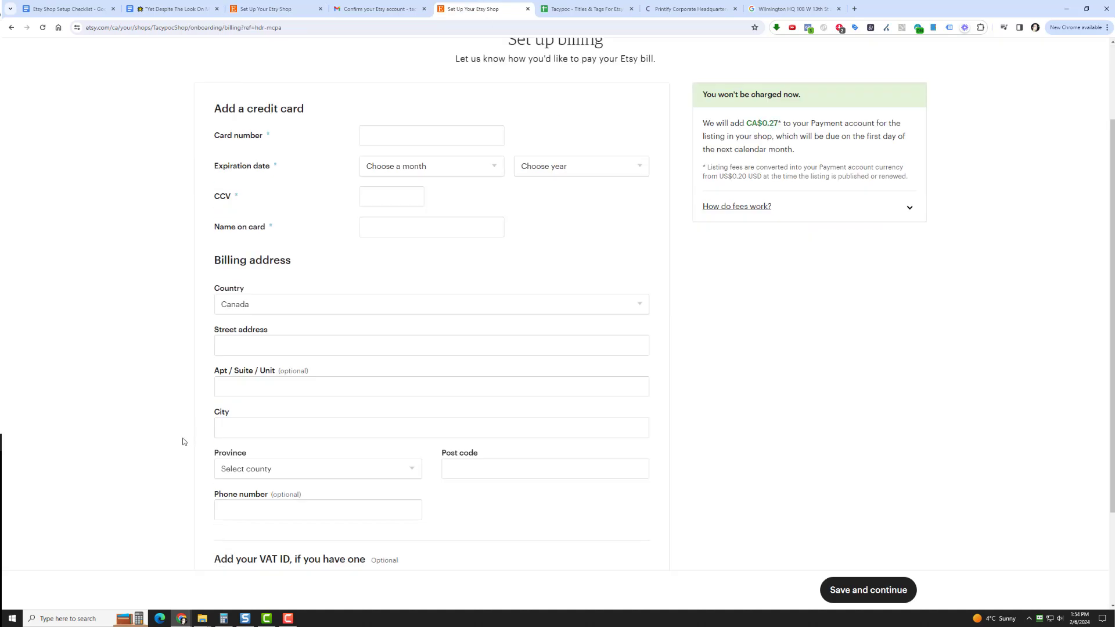
scroll(169, 447, "up", 4)
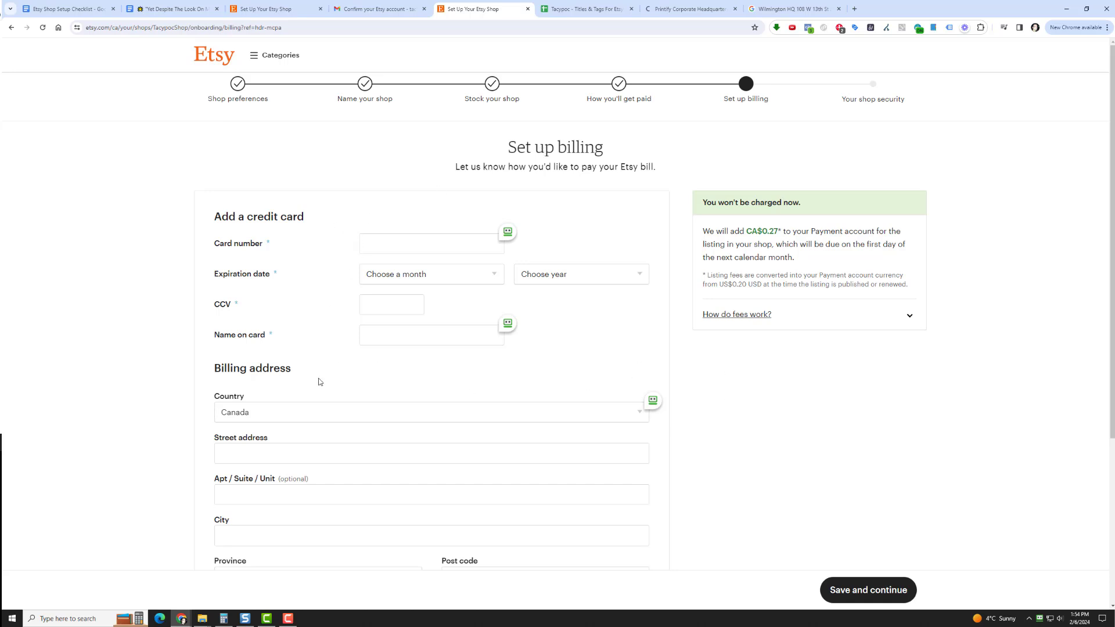
scroll(784, 488, "down", 2)
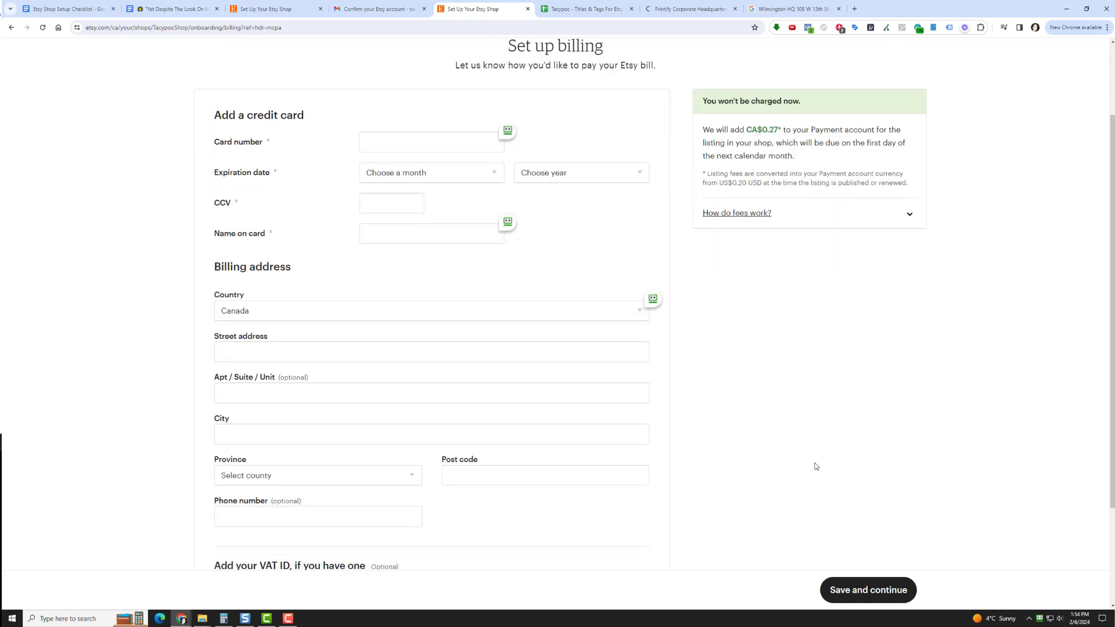
scroll(813, 465, "down", 3)
scroll(813, 464, "up", 5)
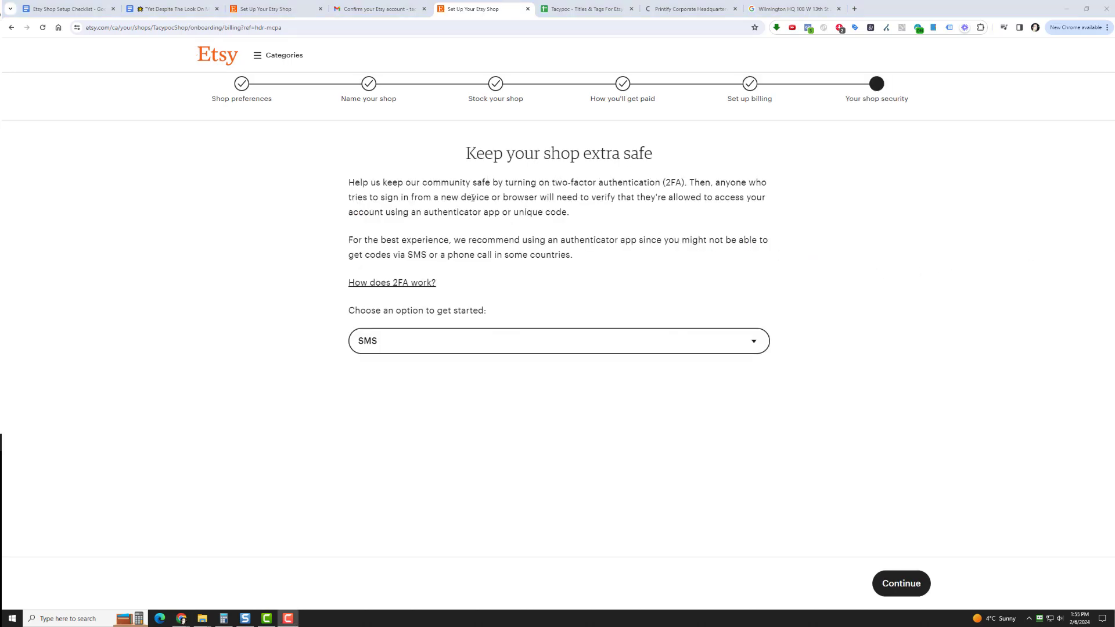
Set the shop's two-factor authentication method to Phone and continue
left_click(473, 343)
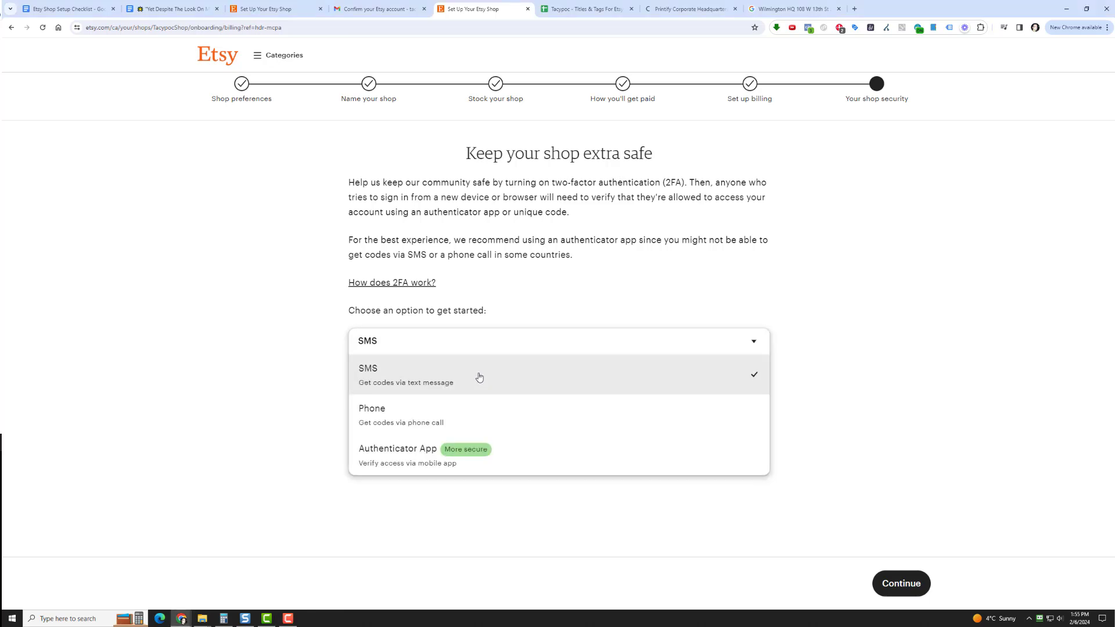
left_click(466, 412)
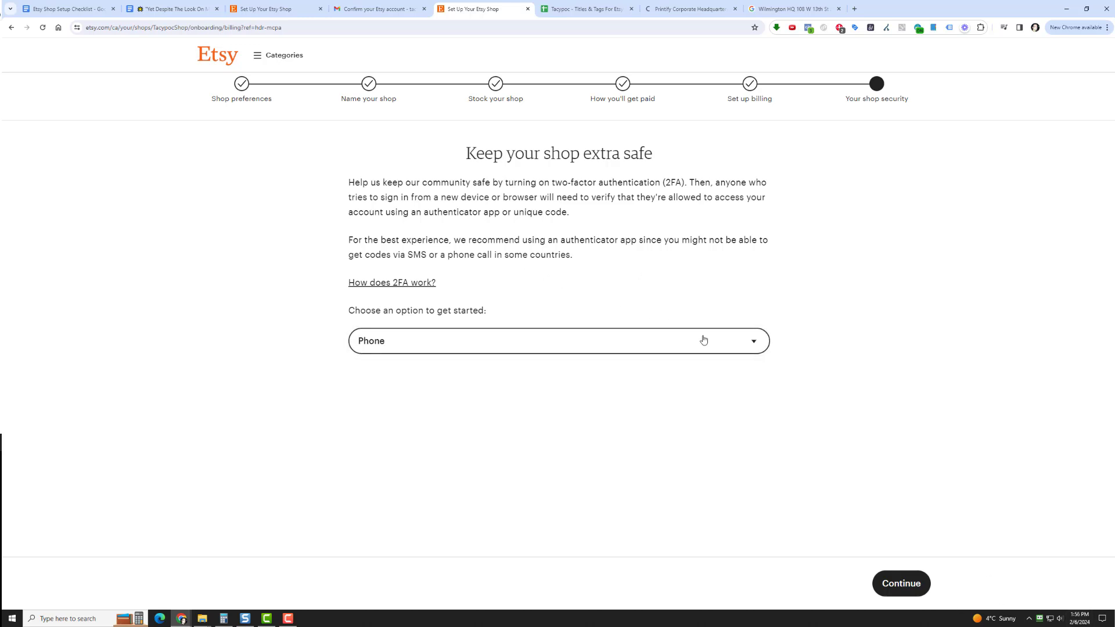
left_click(892, 584)
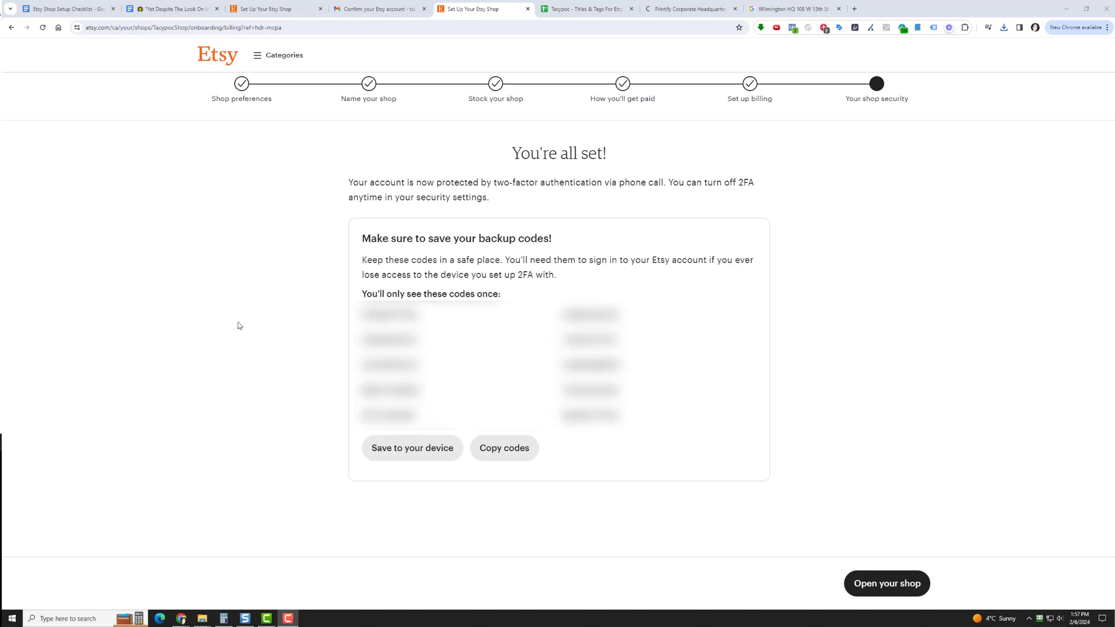
Open the shop, dismiss the seller verification notice and look over the shop dashboard
left_click(884, 582)
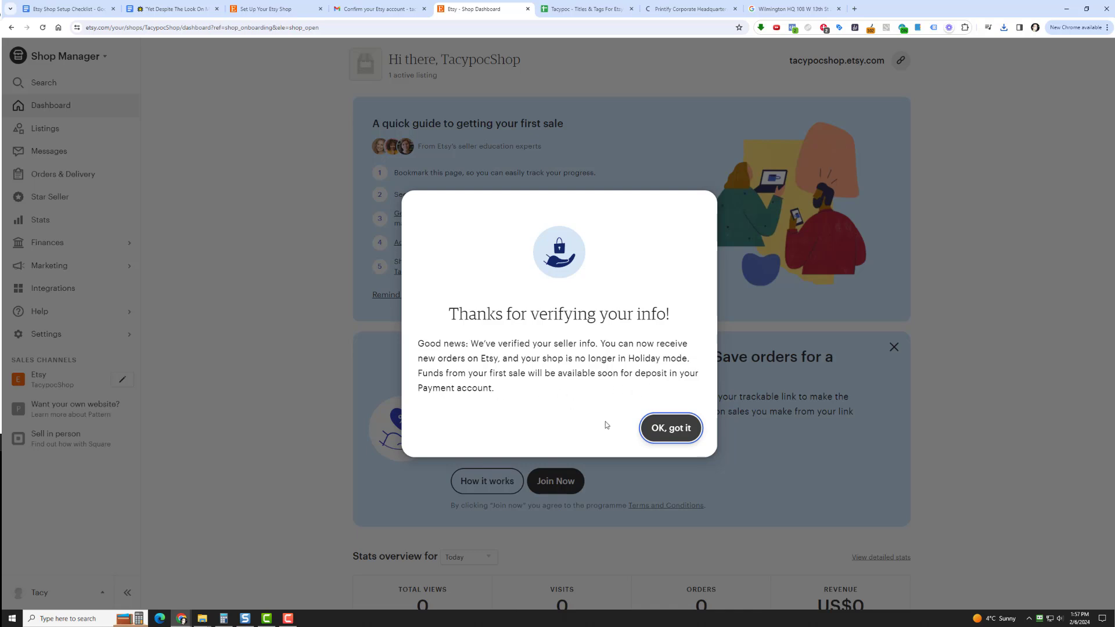
left_click(668, 427)
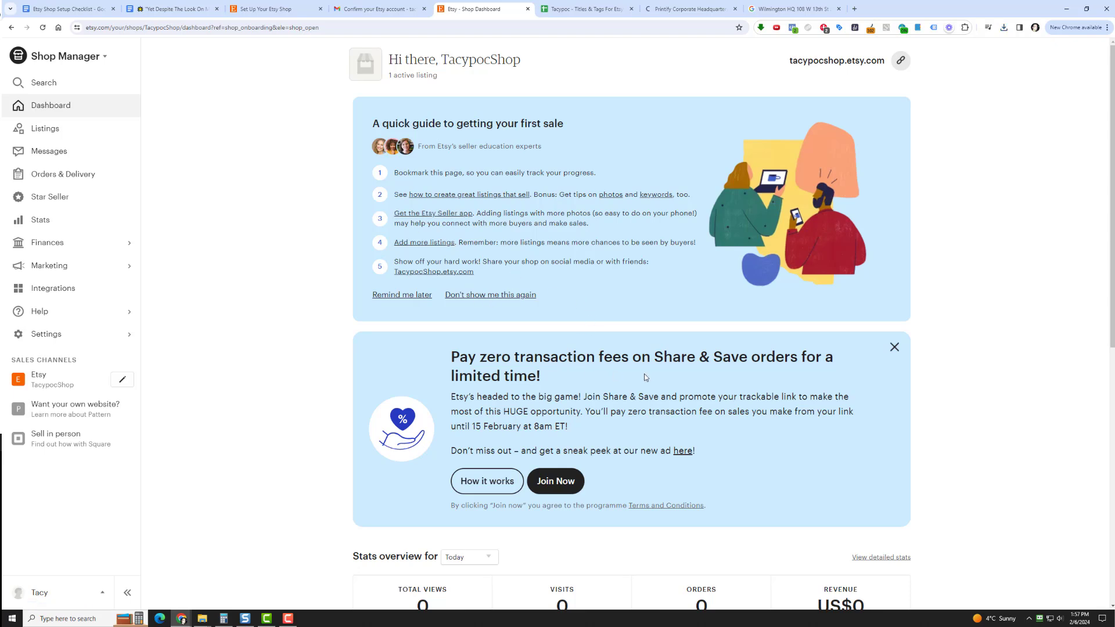
scroll(642, 378, "down", 8)
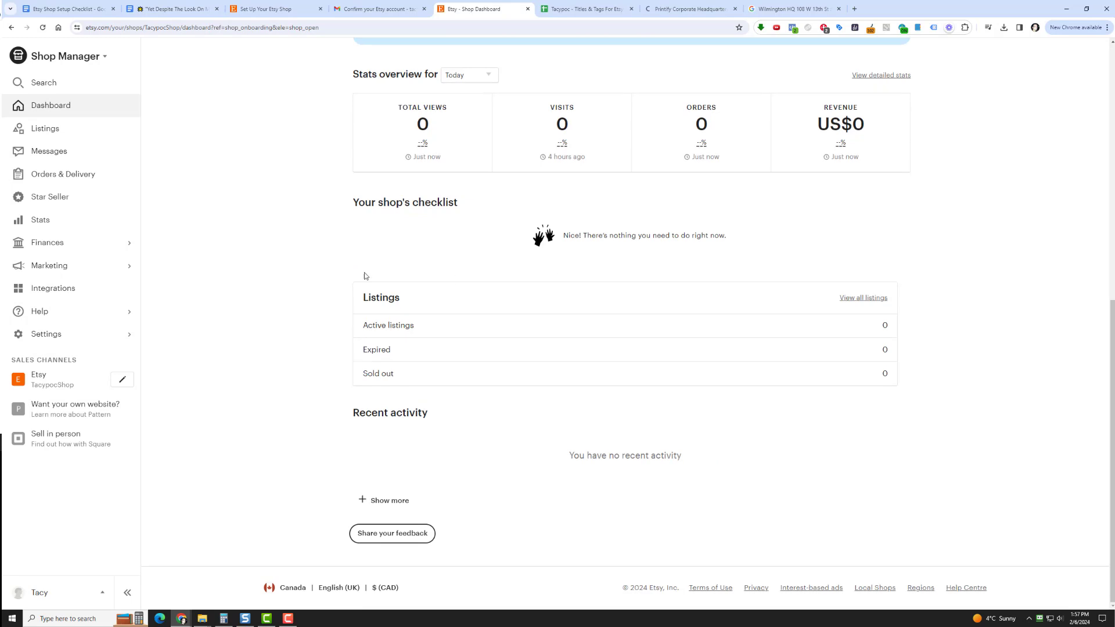
scroll(286, 310, "up", 8)
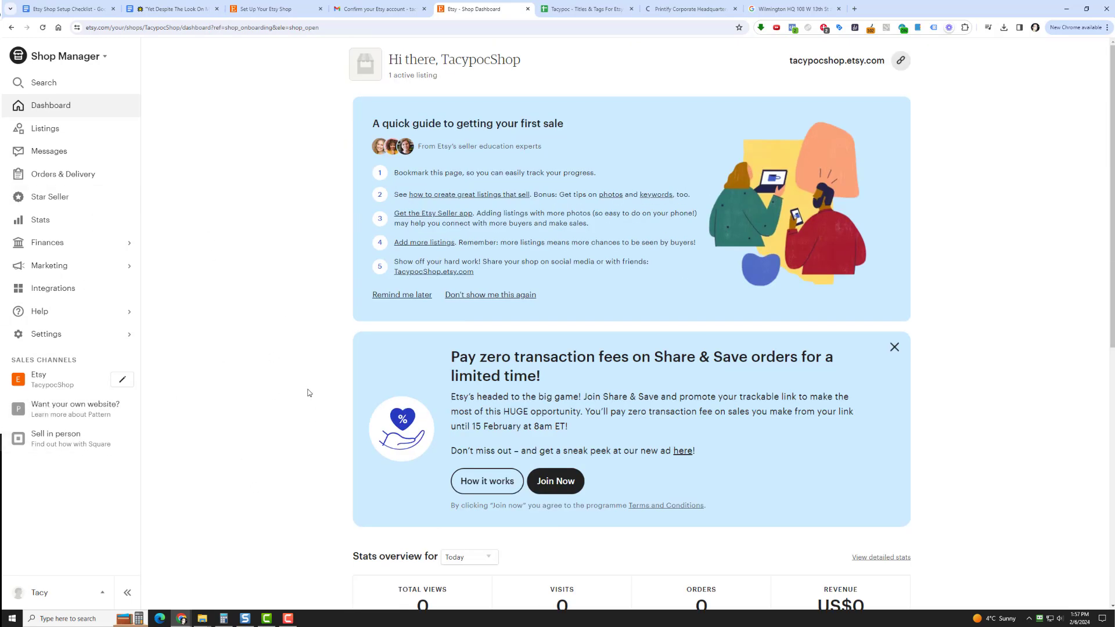
View the coffee mug listing on Etsy from the shop's listings
left_click(45, 128)
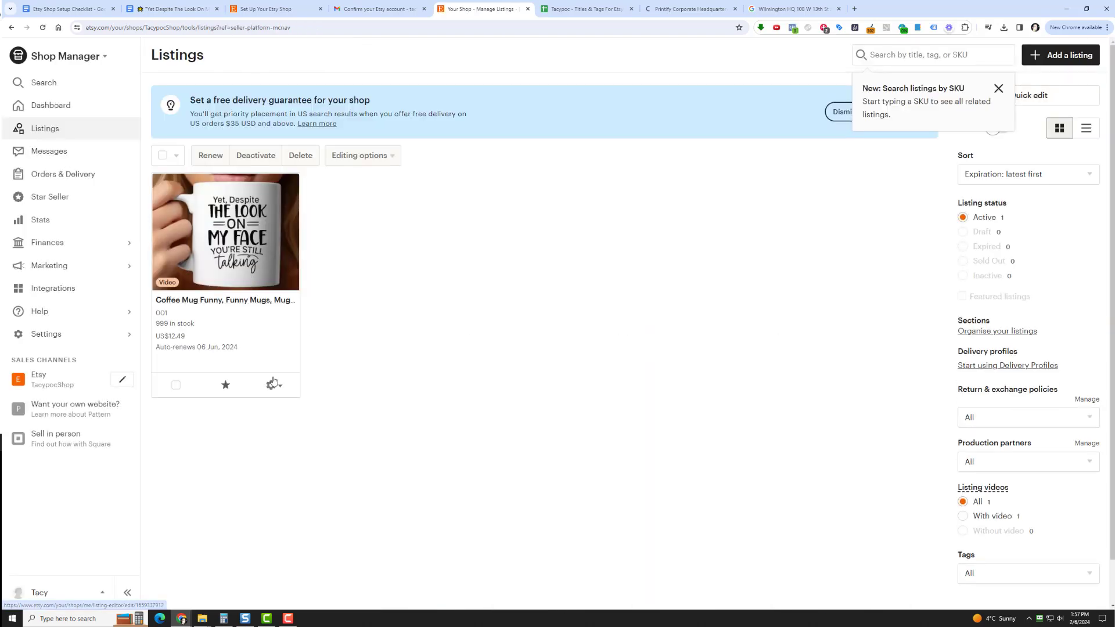
left_click(273, 385)
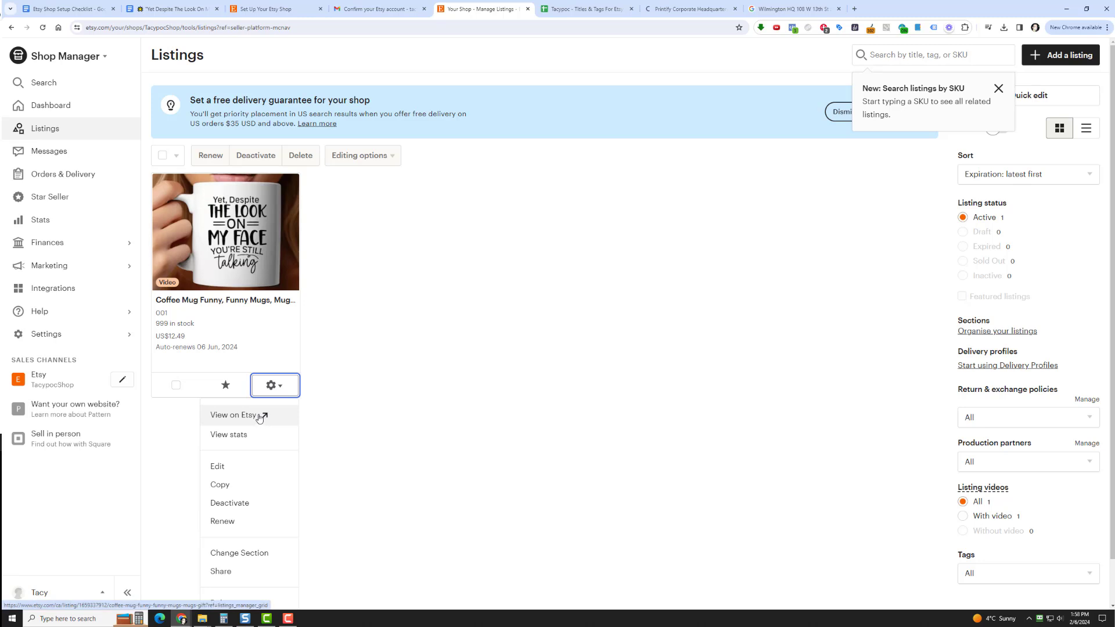
left_click(260, 418)
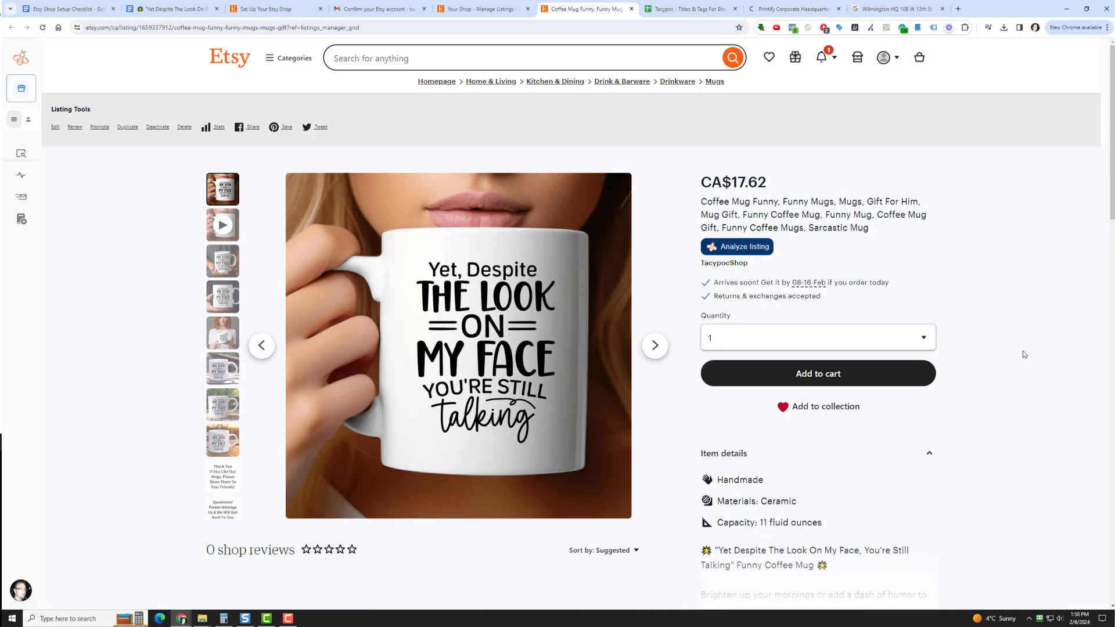
Browse through all the mug listing's photos until the first one returns
left_click(658, 353)
left_click(658, 353)
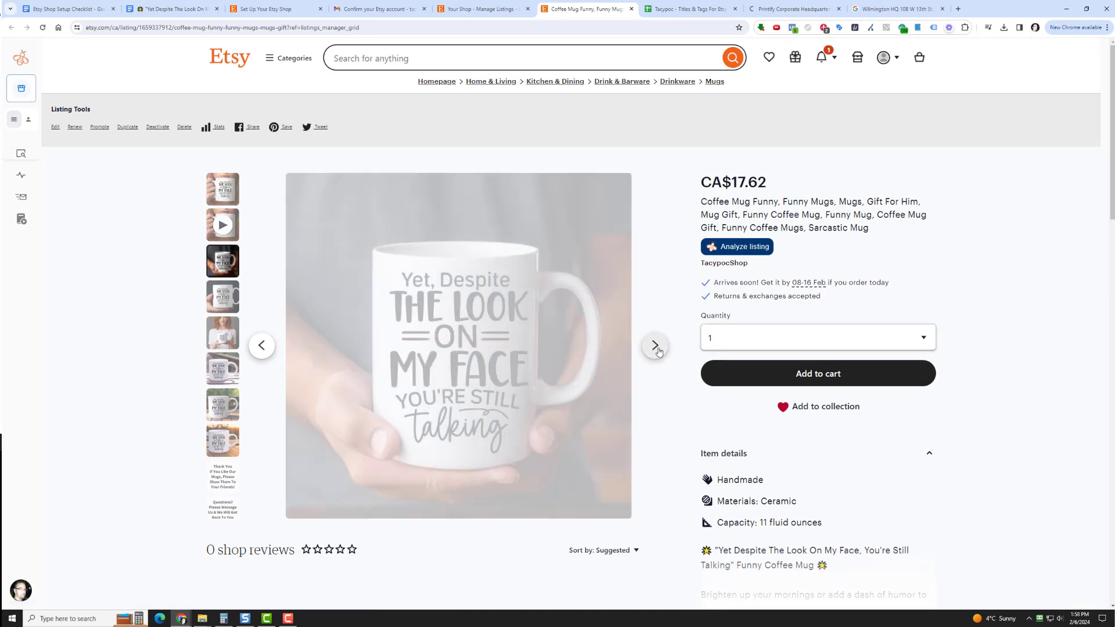
left_click(658, 353)
left_click(658, 352)
left_click(658, 353)
left_click(658, 353)
left_click(658, 353)
left_click(658, 352)
left_click(658, 353)
left_click(658, 353)
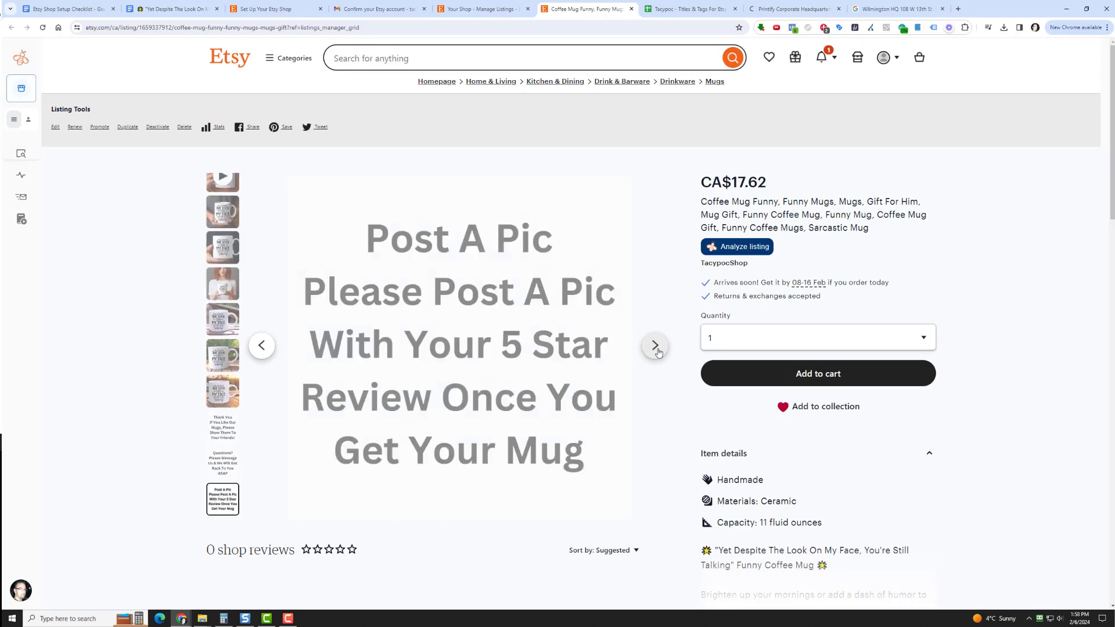
left_click(658, 353)
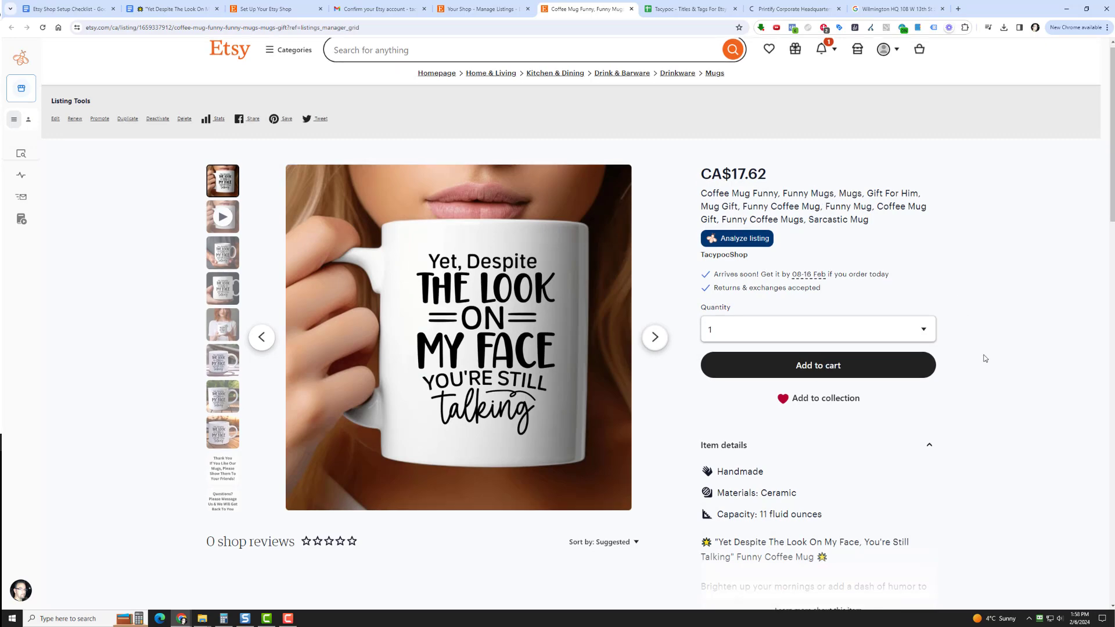
Read the mug's full item description and its delivery and return policies
scroll(986, 355, "down", 5)
left_click(810, 313)
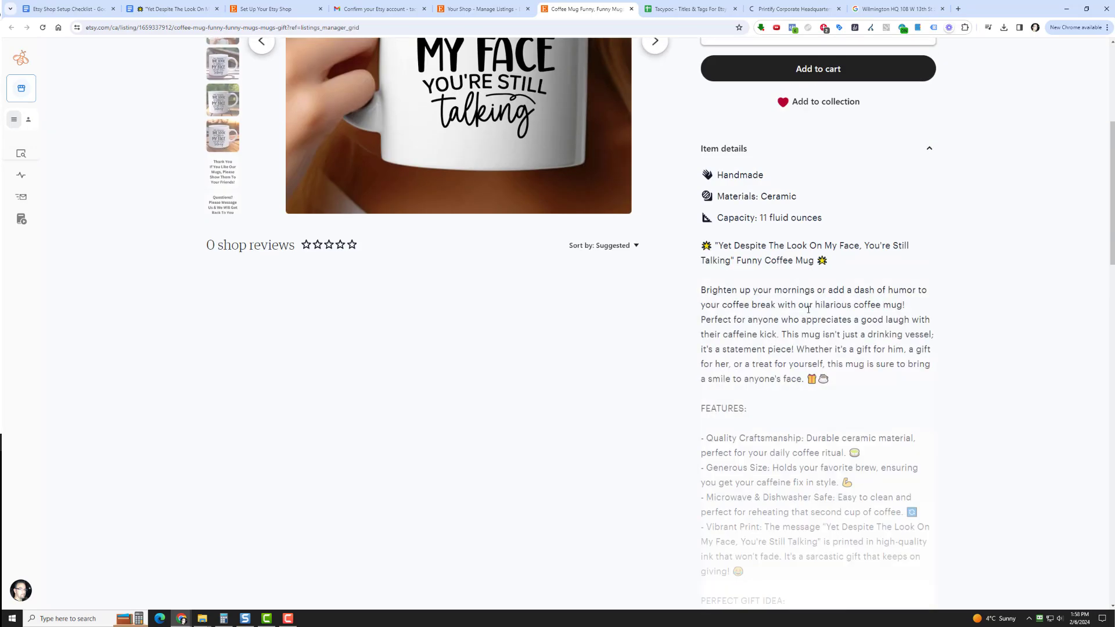
scroll(790, 349, "down", 7)
scroll(787, 360, "down", 5)
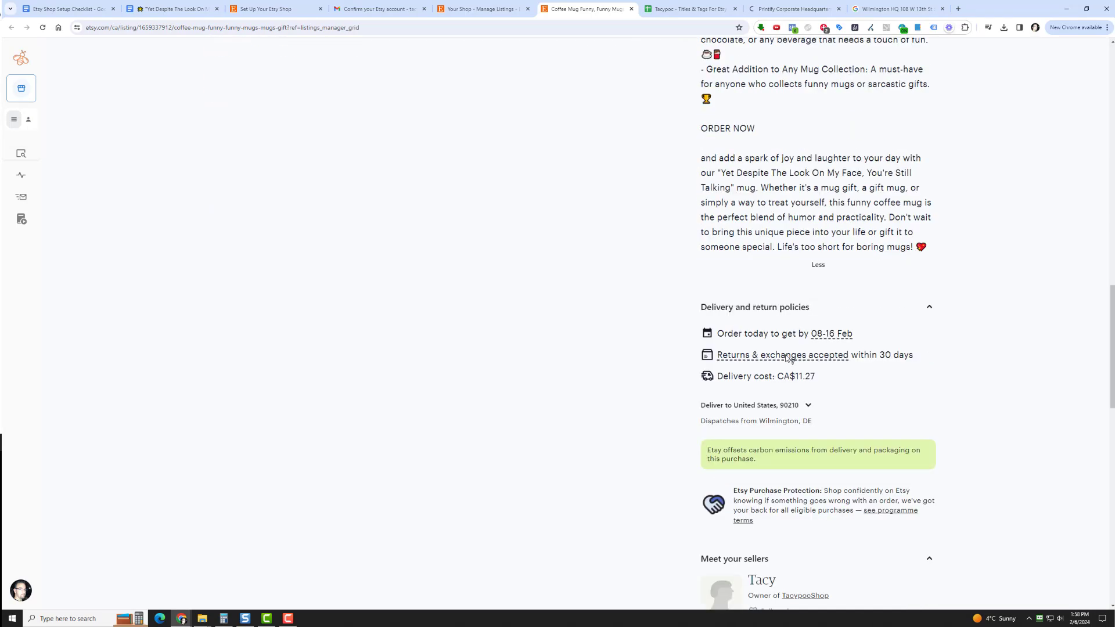
scroll(825, 291, "up", 17)
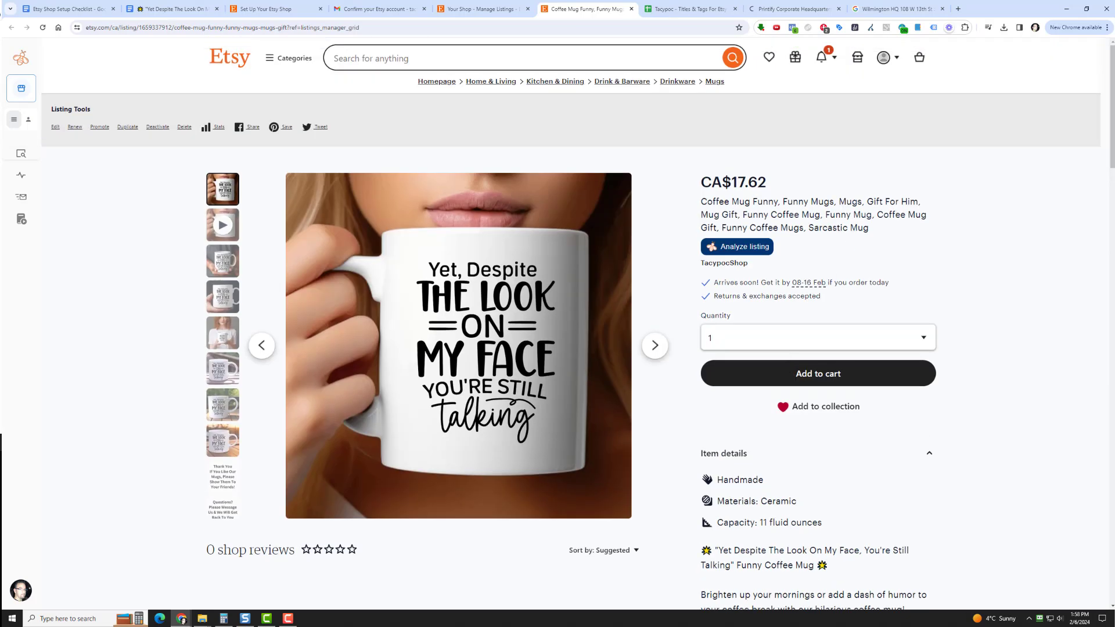
Check the mug's listed price and search Google in a new tab for "12.49 usd to cad" to compare the conversion
left_click_drag(733, 183, 769, 183)
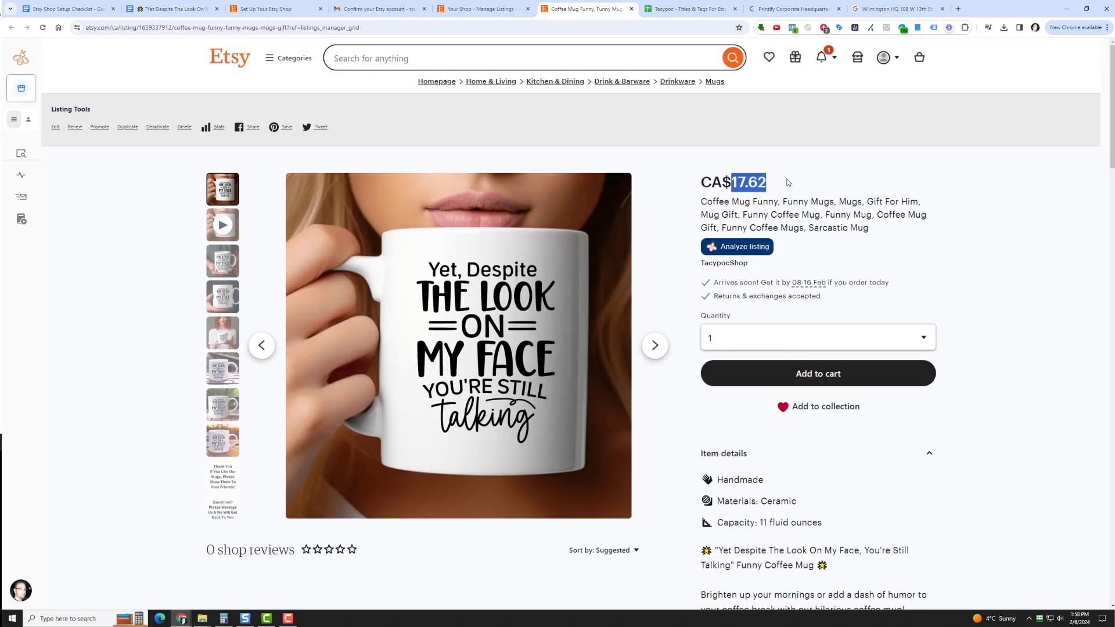
left_click(766, 185)
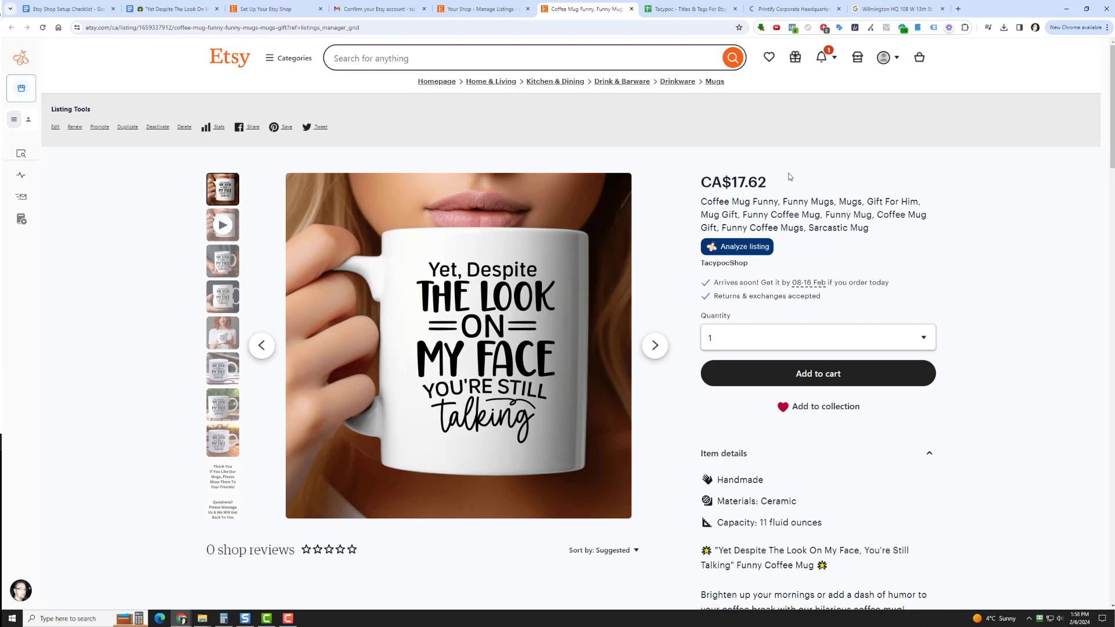
key("ctrl+t")
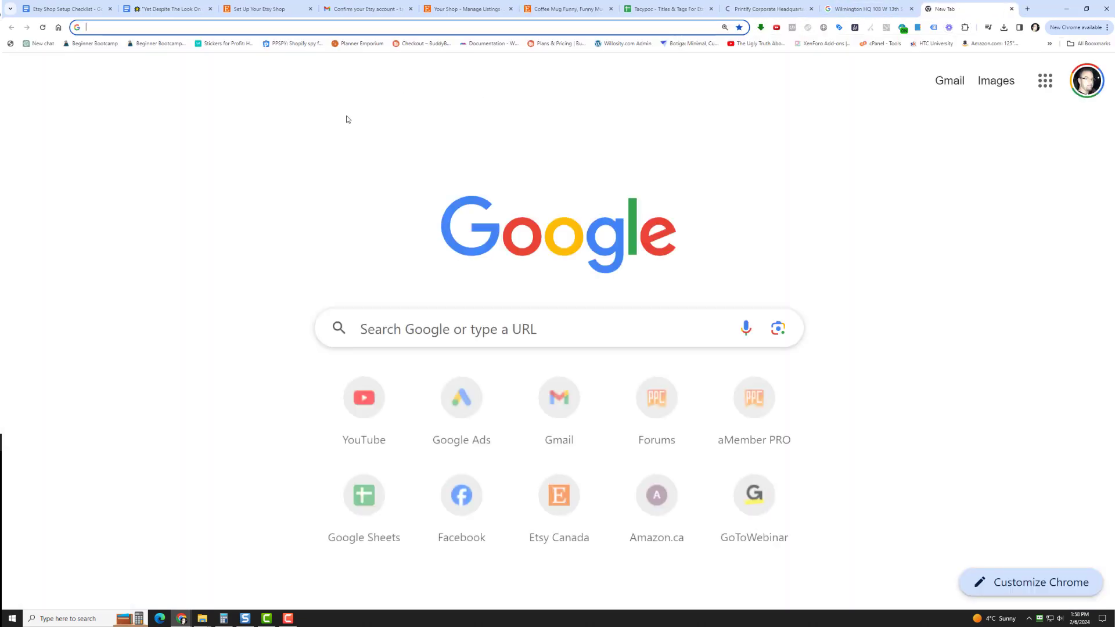
type("12.49")
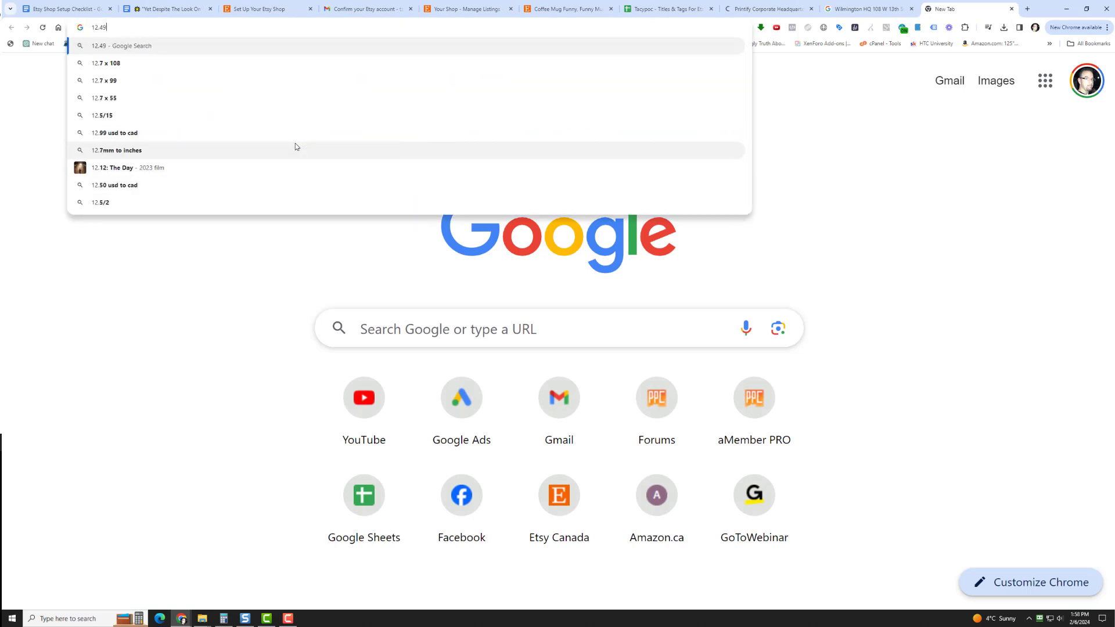
type(" usd to cad")
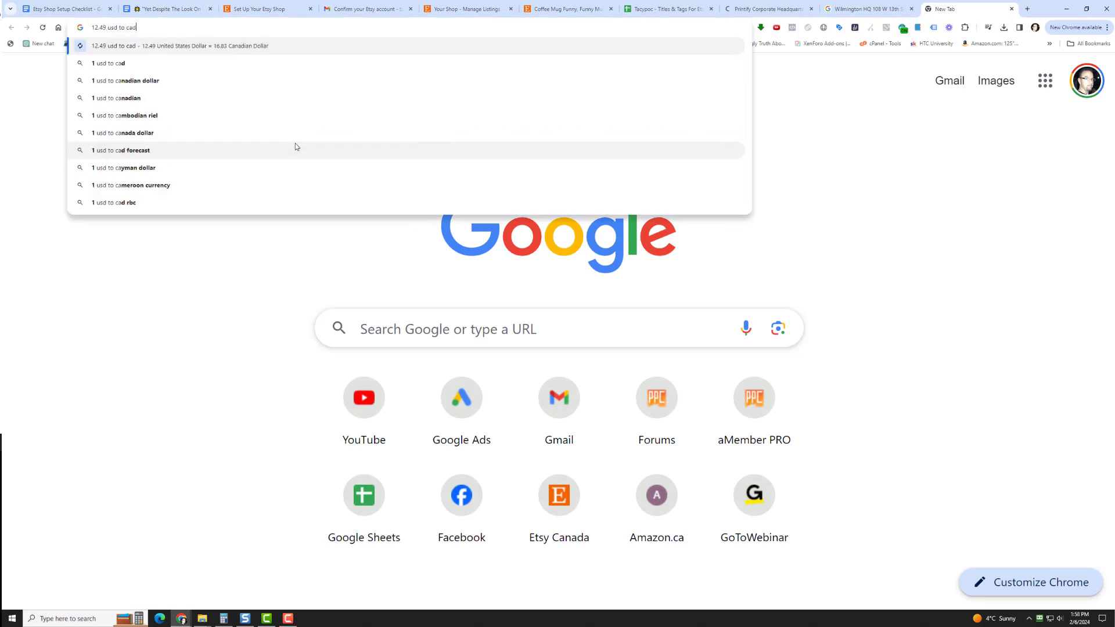
key("Return")
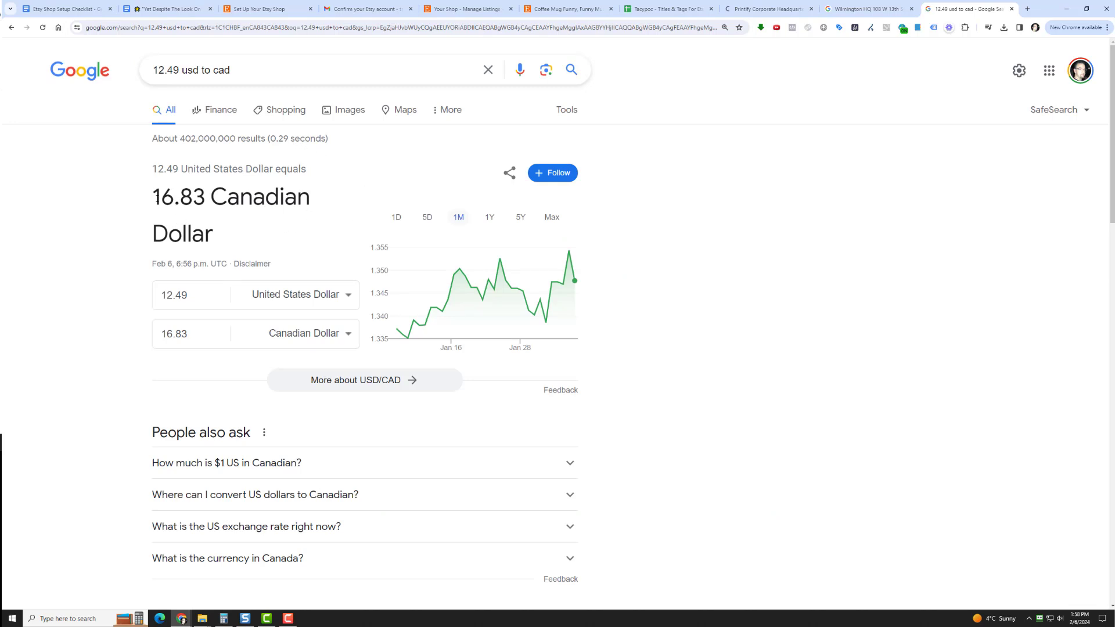
left_click_drag(161, 195, 279, 183)
left_click(182, 71)
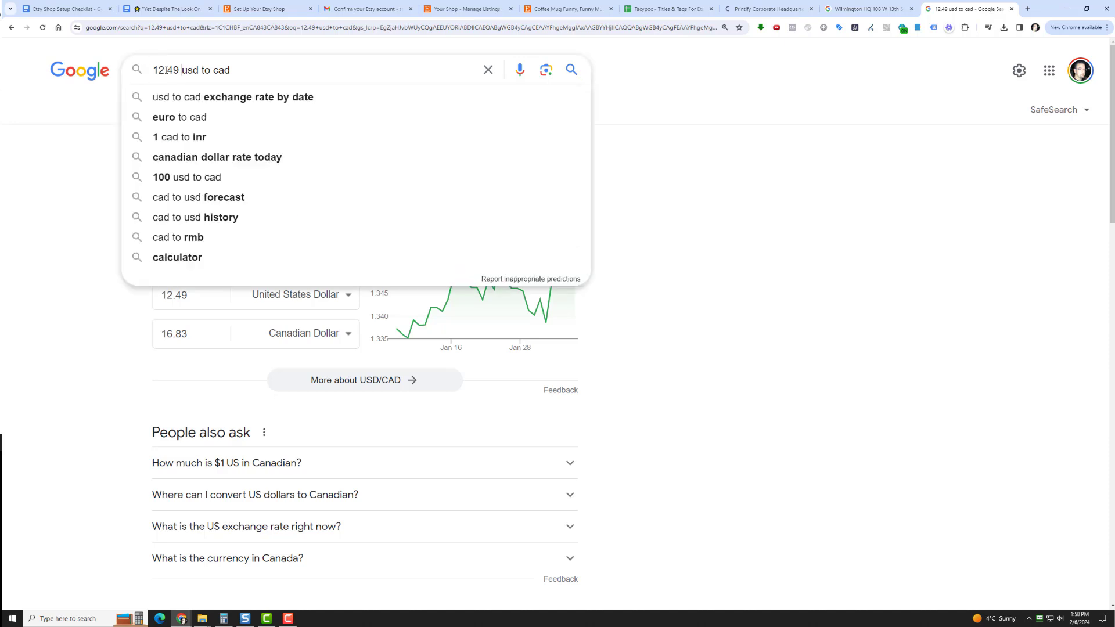
Return to the mug listing on Etsy, open TacypocShop's public storefront from it and look over the shop page
left_click(587, 7)
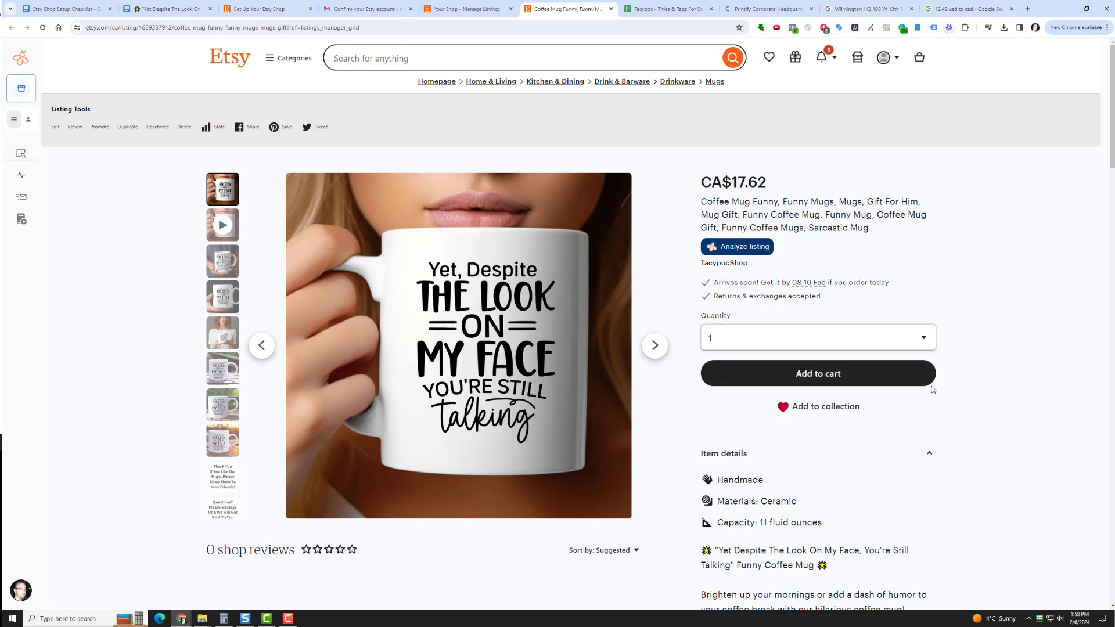
scroll(929, 388, "down", 3)
scroll(921, 386, "up", 3)
left_click(726, 263)
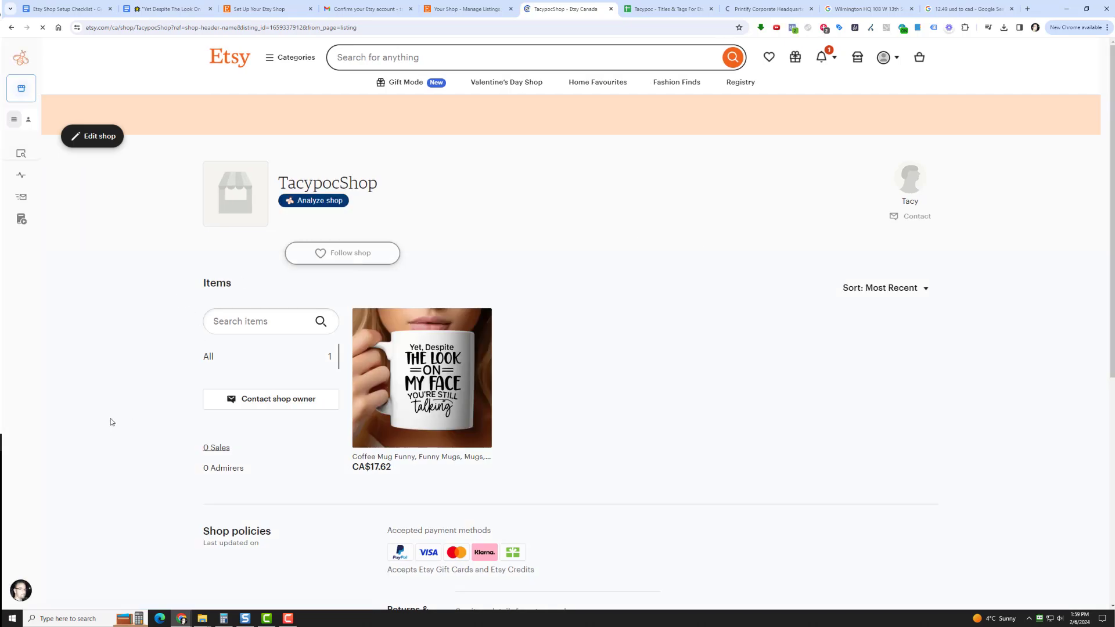
scroll(111, 419, "down", 3)
scroll(109, 423, "up", 3)
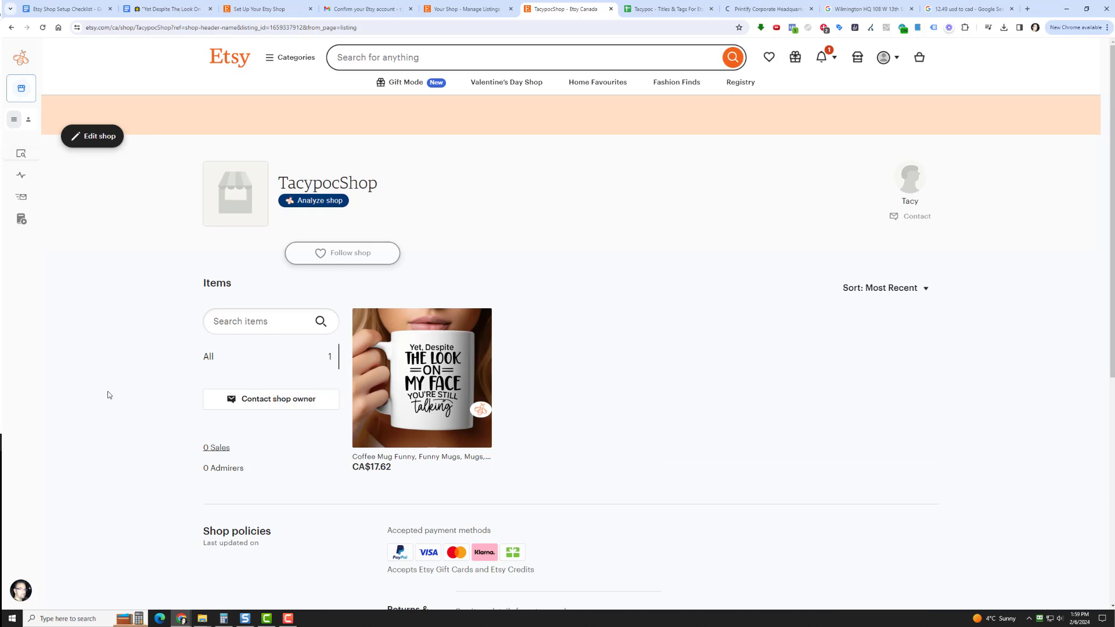